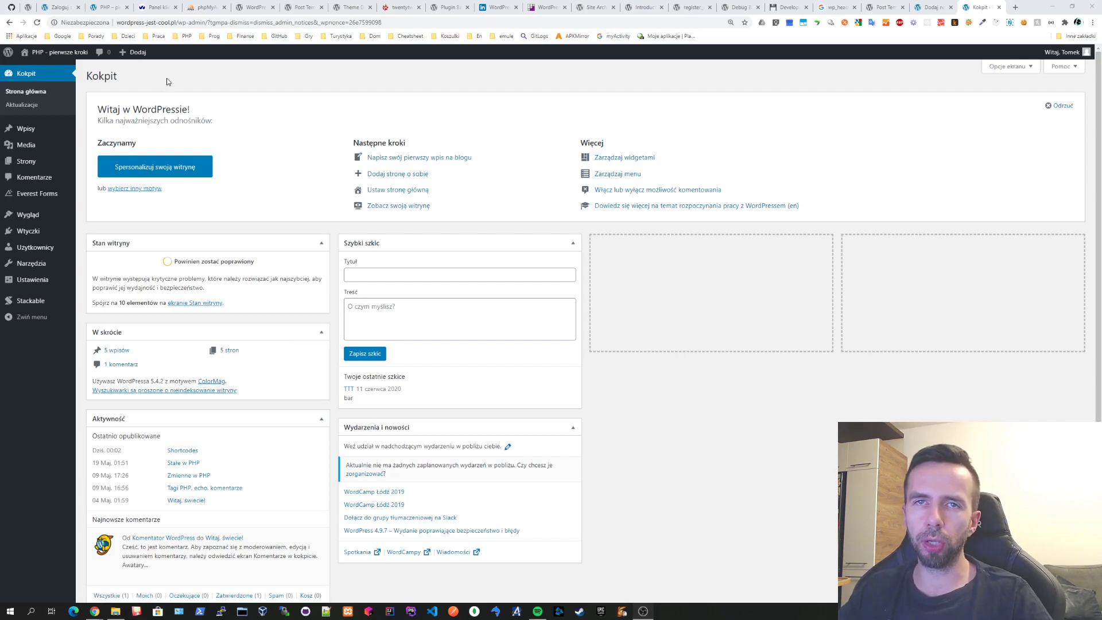
# Open the Shortcodes post for editing and dismiss the notice about restoring the browser's backup copy
pyautogui.click(27, 129)
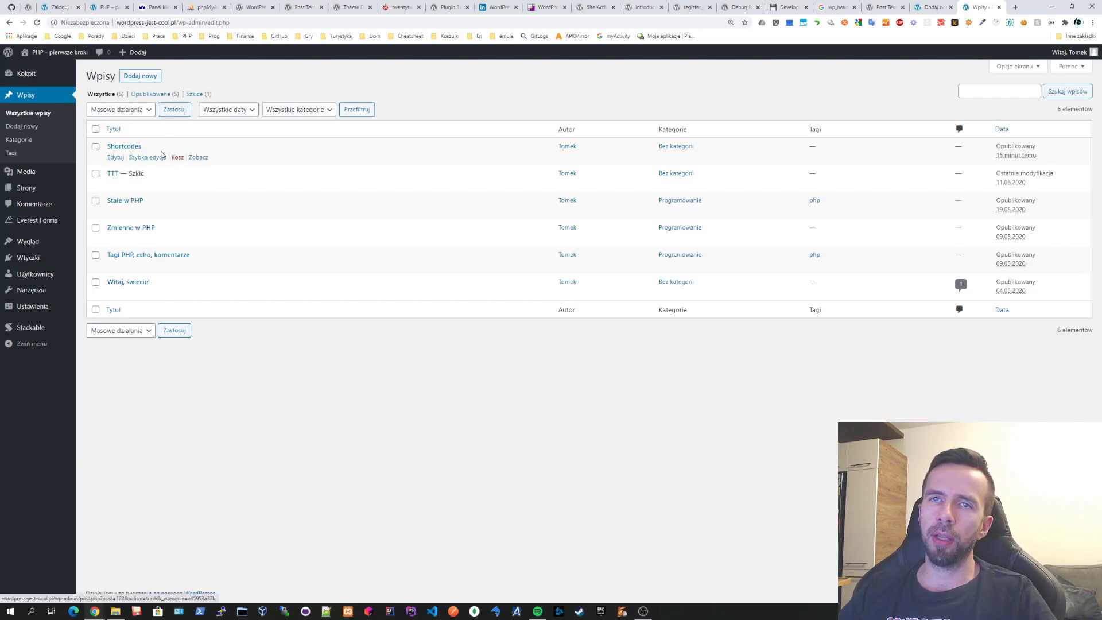
pyautogui.click(118, 158)
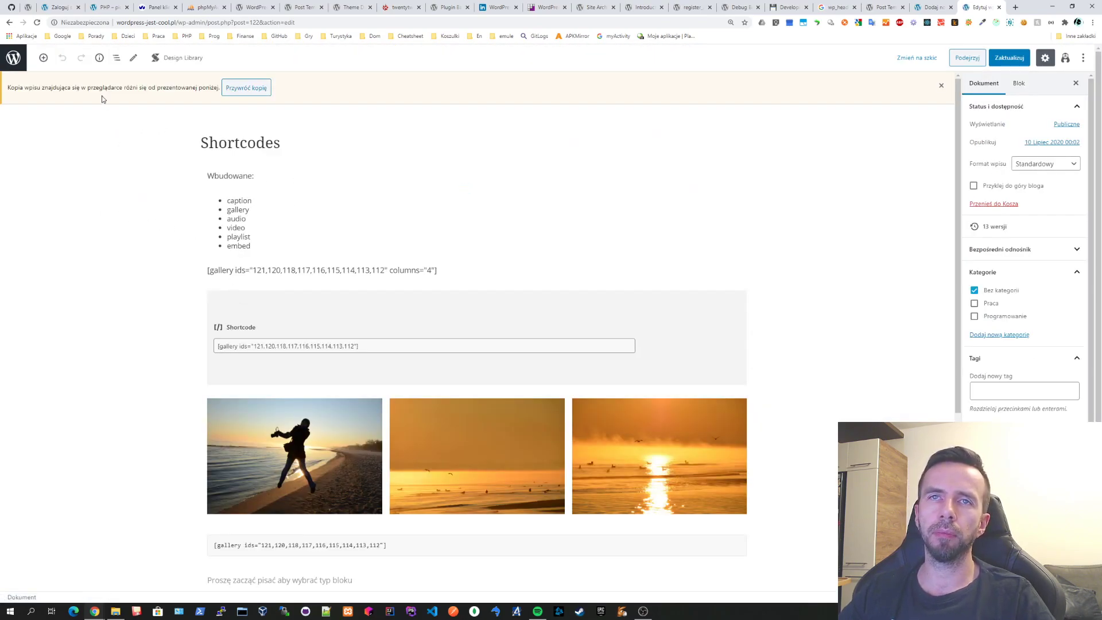
pyautogui.click(941, 85)
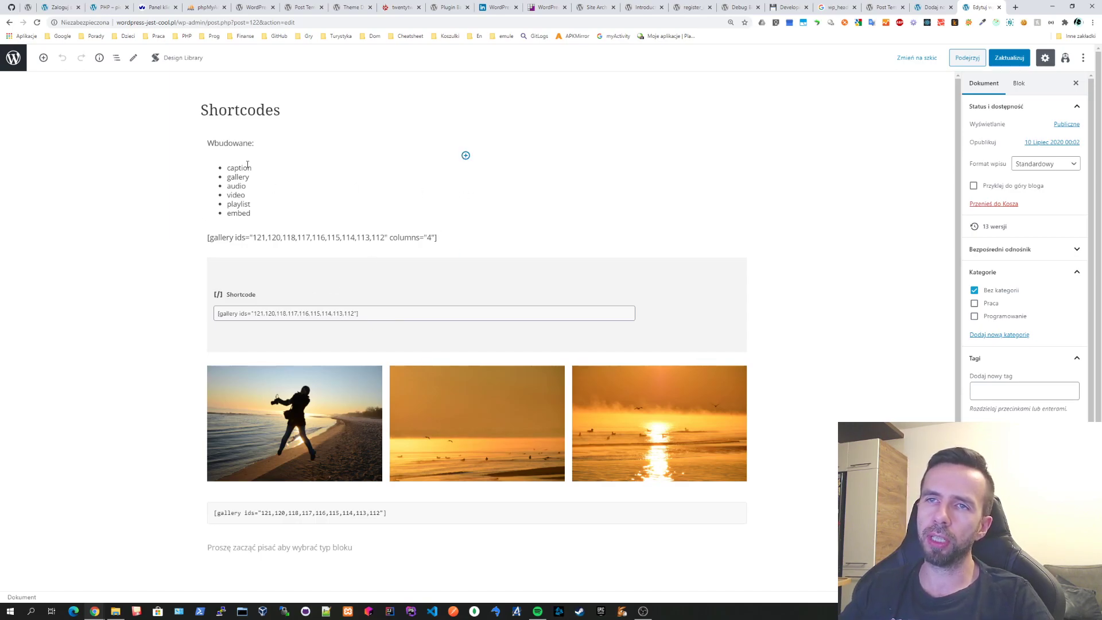
pyautogui.click(242, 211)
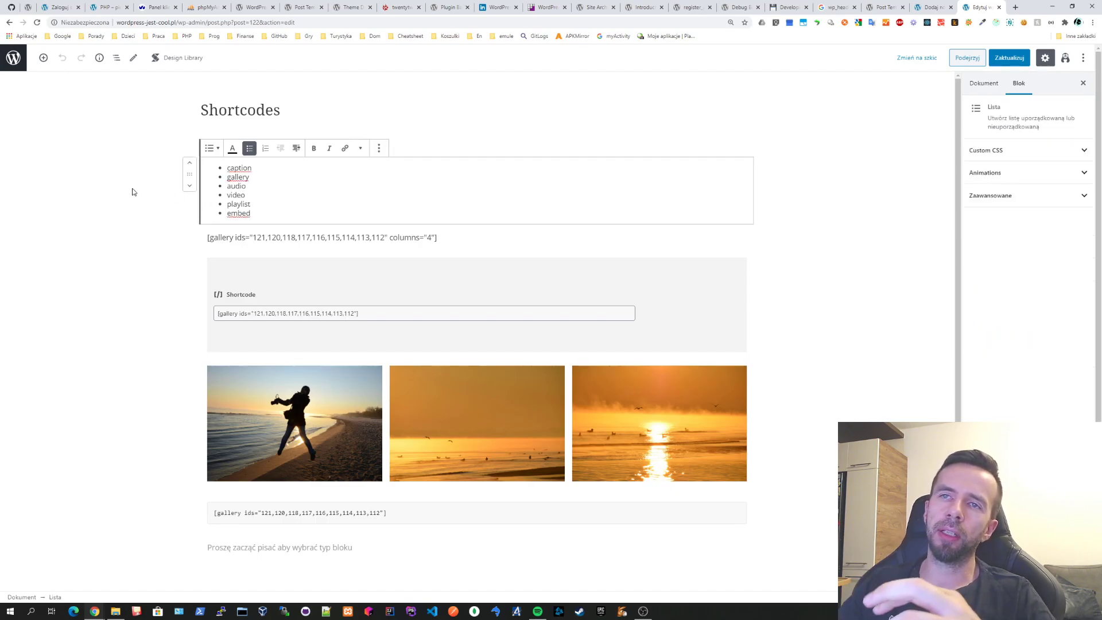
pyautogui.click(72, 178)
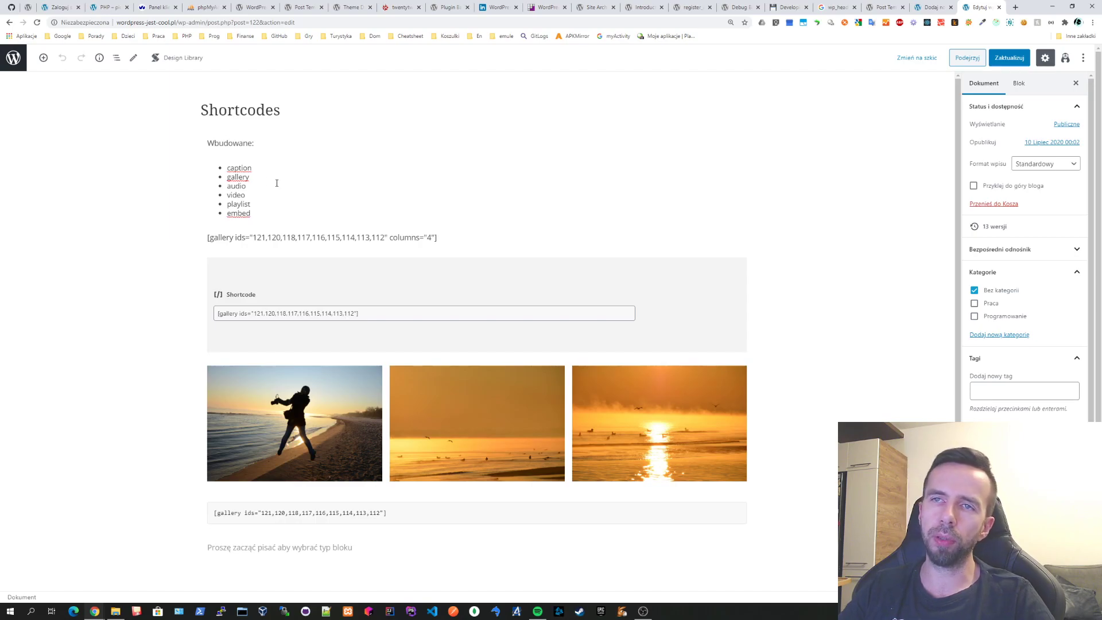
pyautogui.click(246, 178)
pyautogui.doubleClick(247, 178)
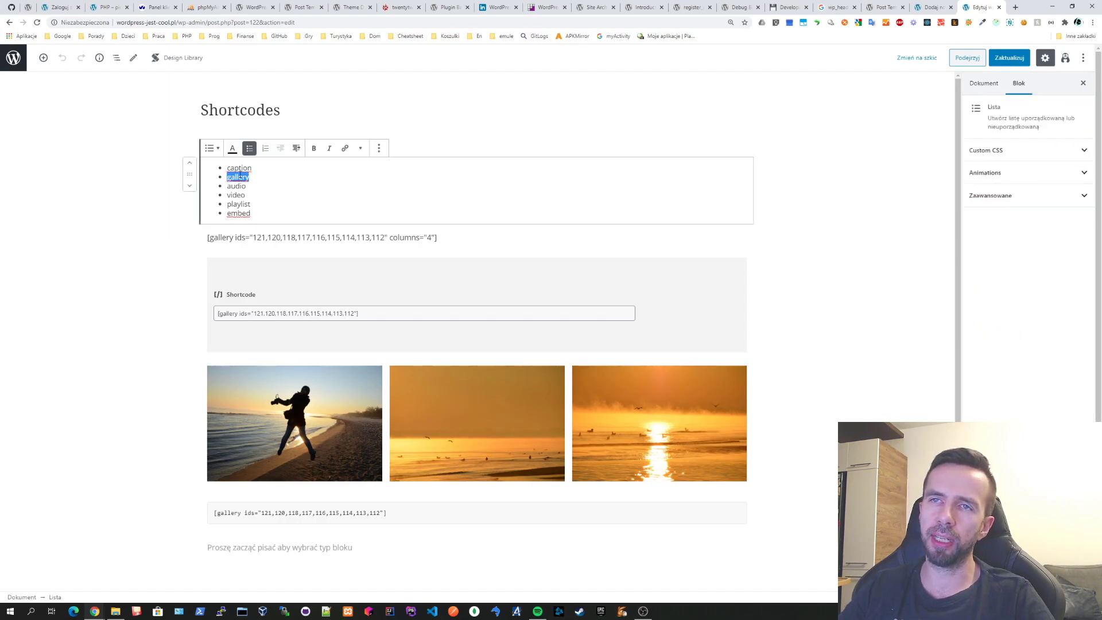
pyautogui.click(98, 180)
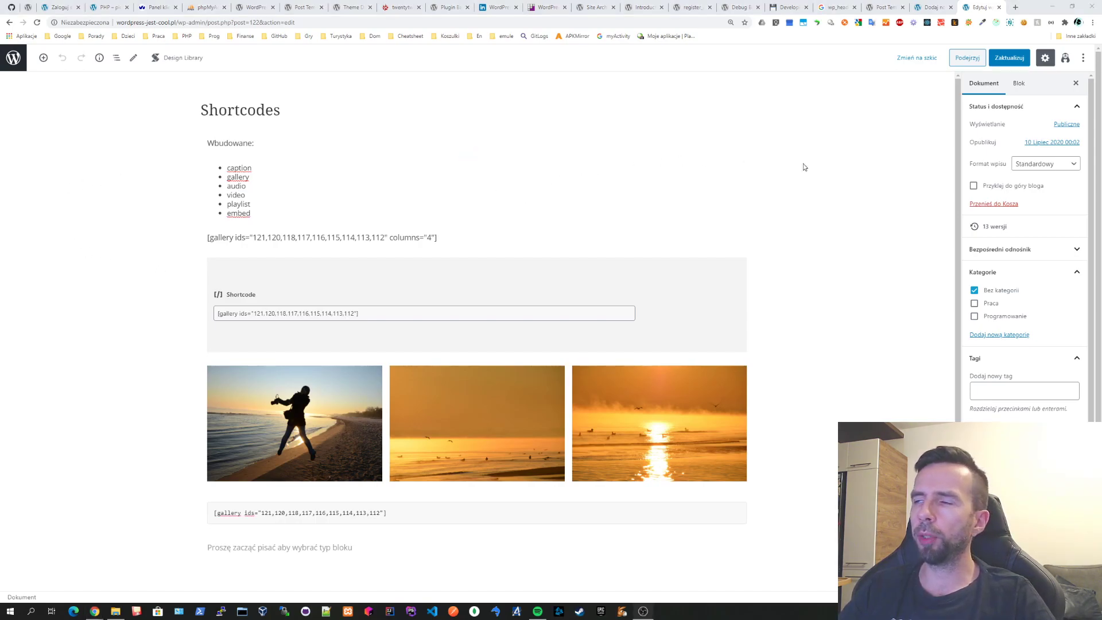
# Preview the Shortcodes post and look through its rendered image galleries
pyautogui.click(968, 57)
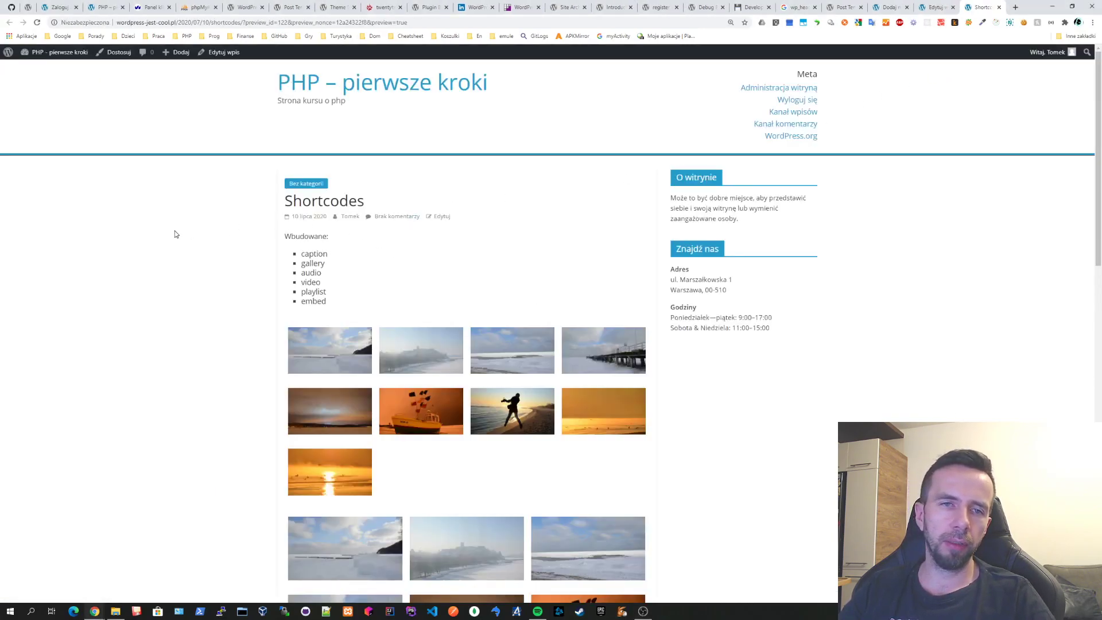
pyautogui.scroll(-15, 191, 320)
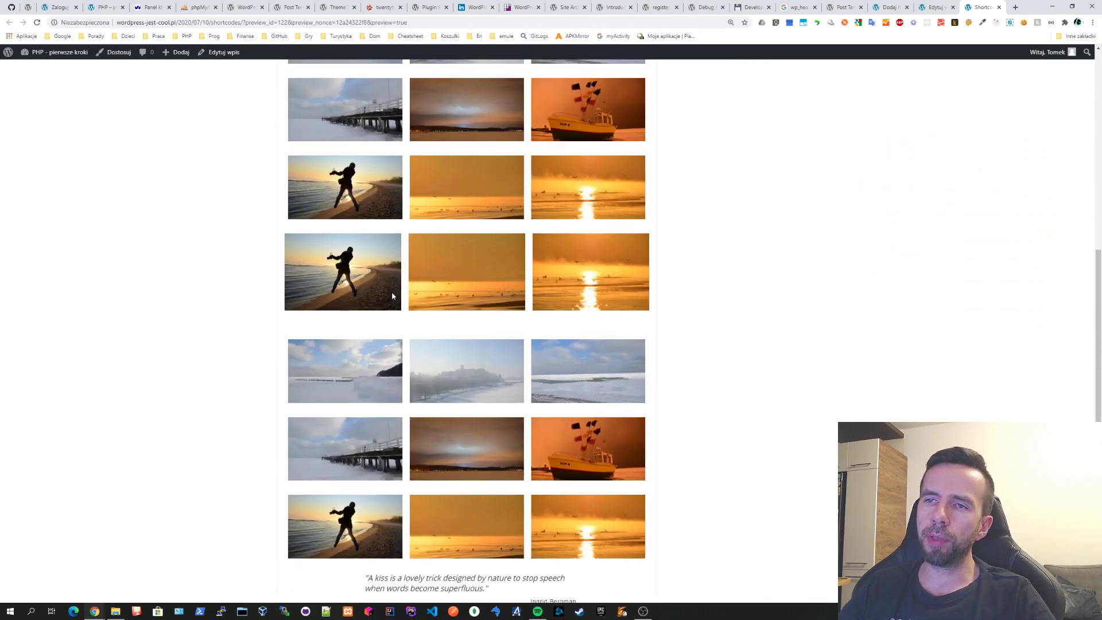
pyautogui.scroll(15, 361, 359)
pyautogui.scroll(-5, 361, 367)
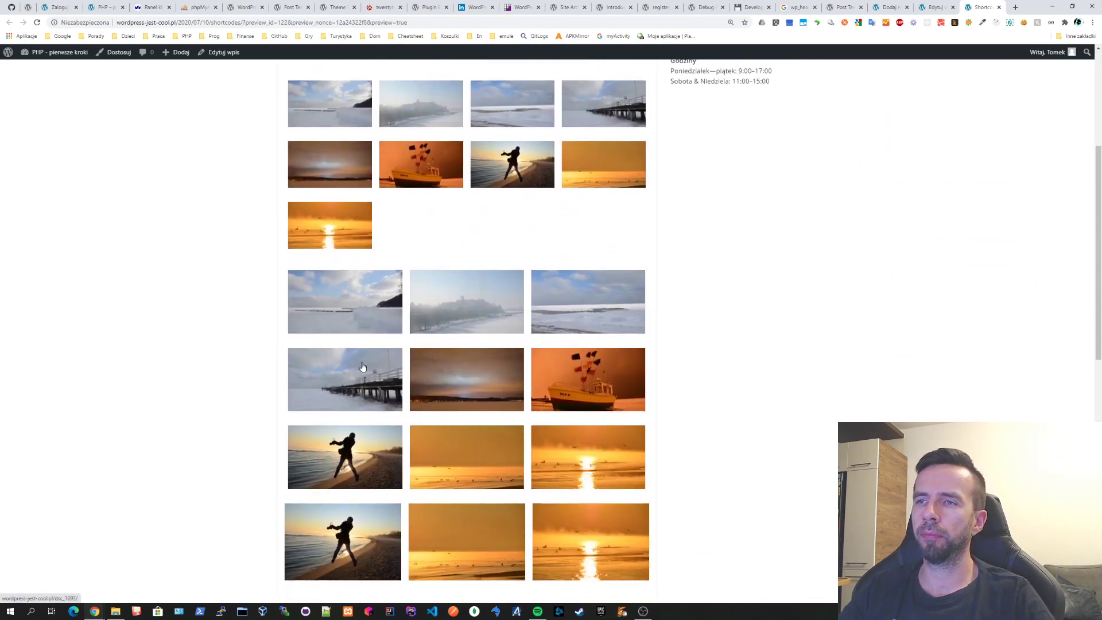
pyautogui.scroll(3, 512, 325)
# View the beach jump photo from the four-column gallery at full size, then return to the post preview
pyautogui.click(534, 328)
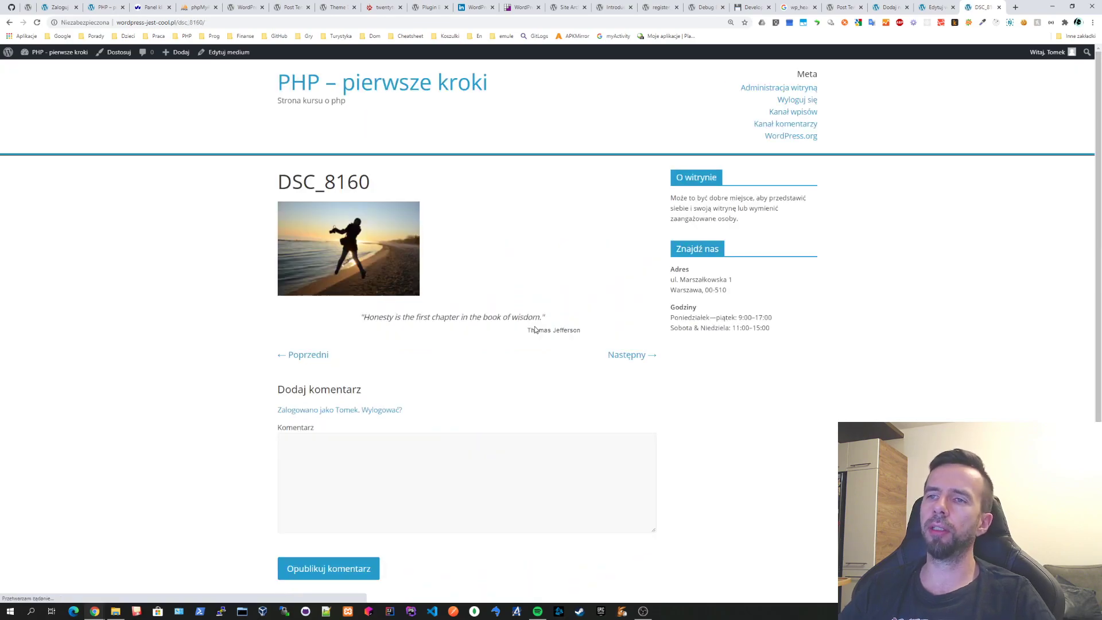
pyautogui.click(371, 276)
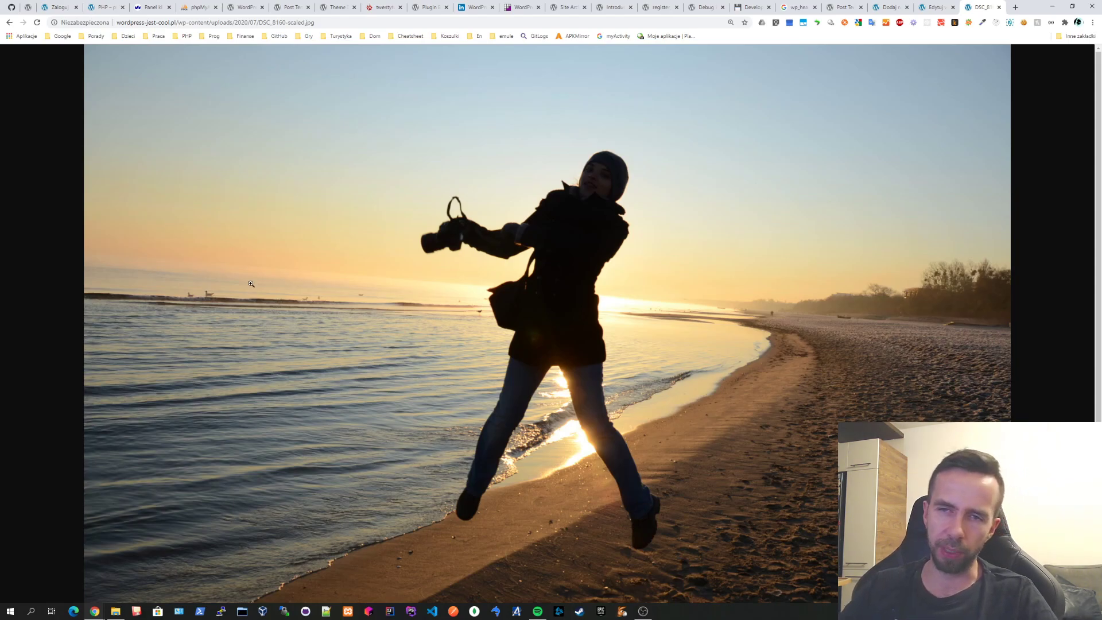
pyautogui.hotkey('alt', 'Left')
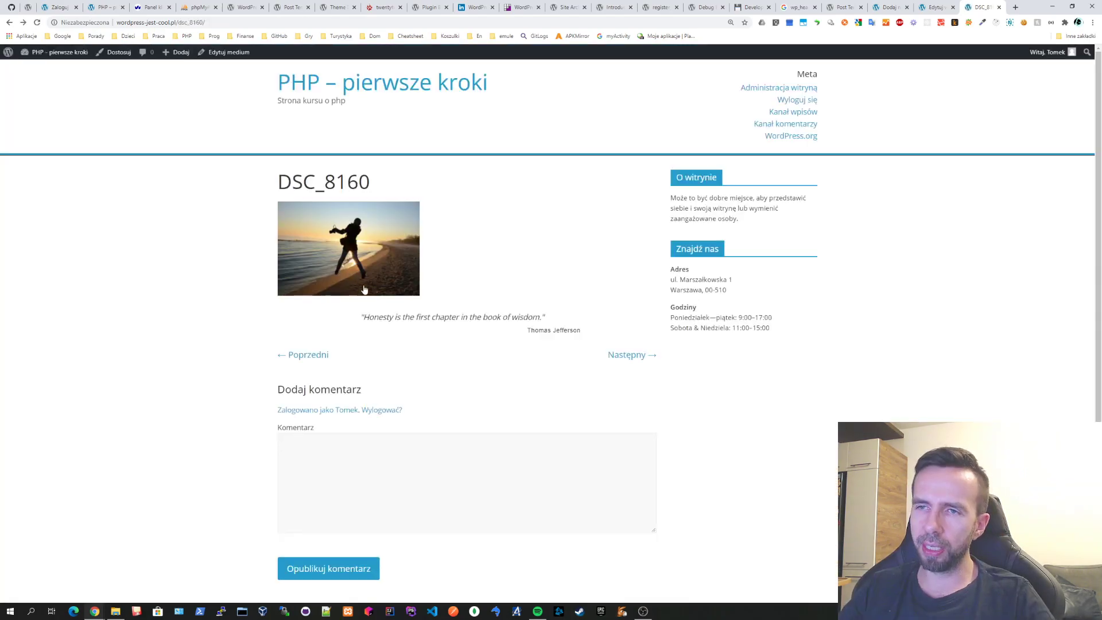
pyautogui.hotkey('alt', 'Left')
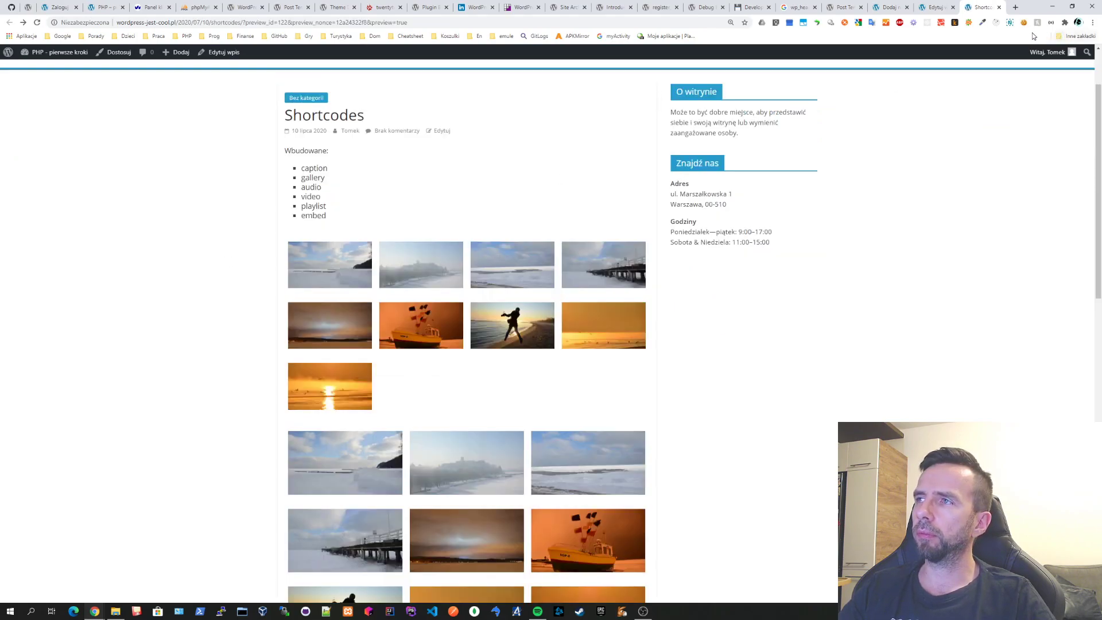
# Return to the post editor and examine the title and the gallery shortcode with the ids and columns attributes
pyautogui.click(936, 8)
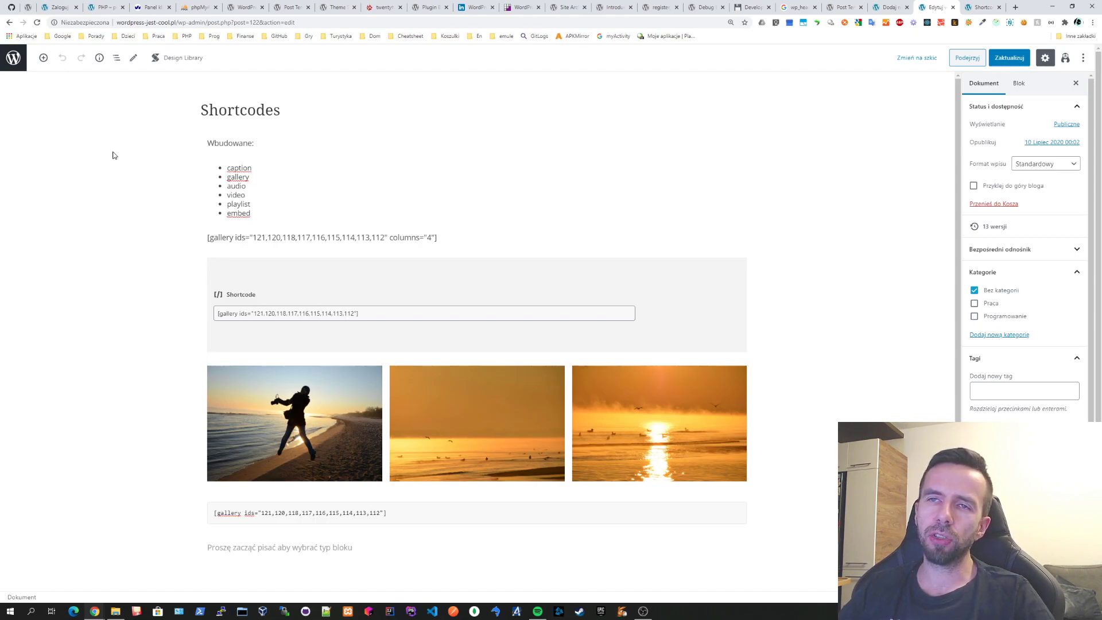
pyautogui.doubleClick(251, 111)
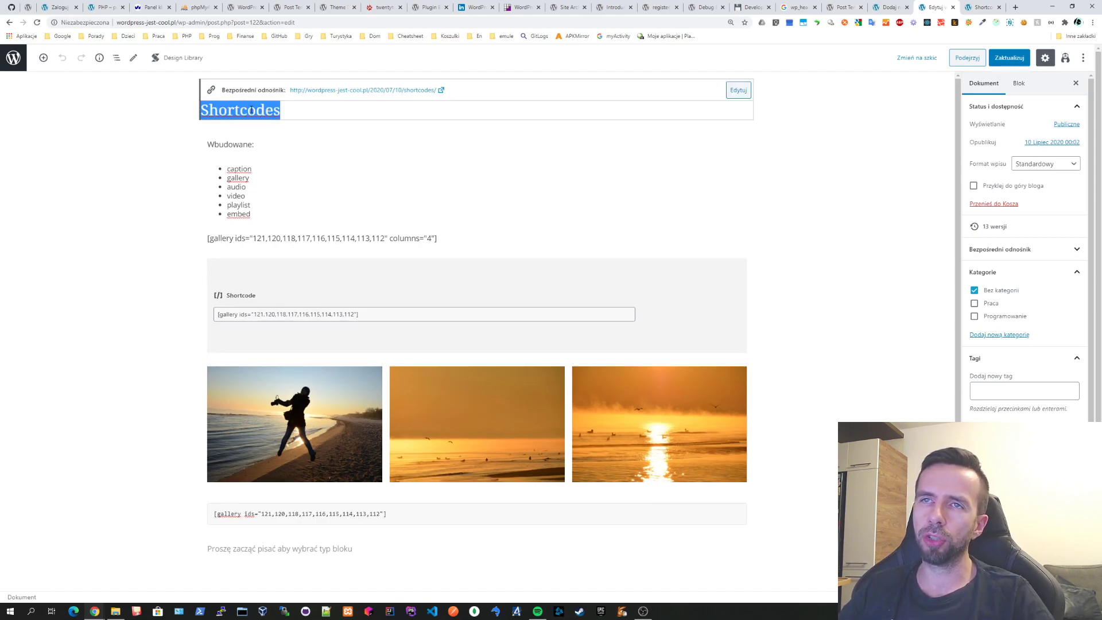
pyautogui.click(113, 184)
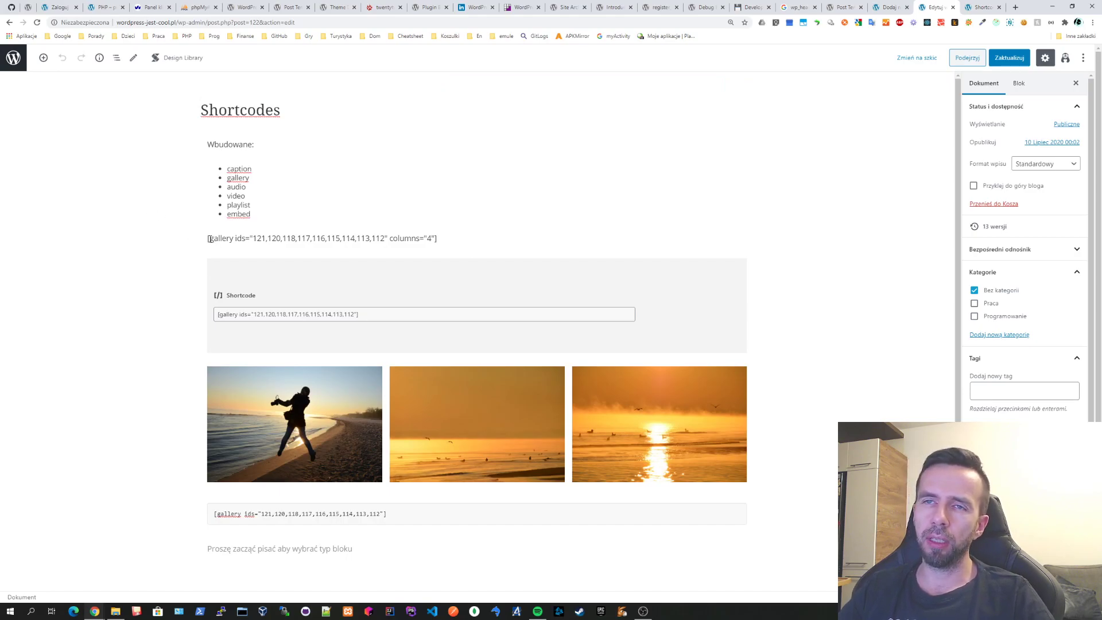
pyautogui.moveTo(208, 239); pyautogui.dragTo(468, 235)
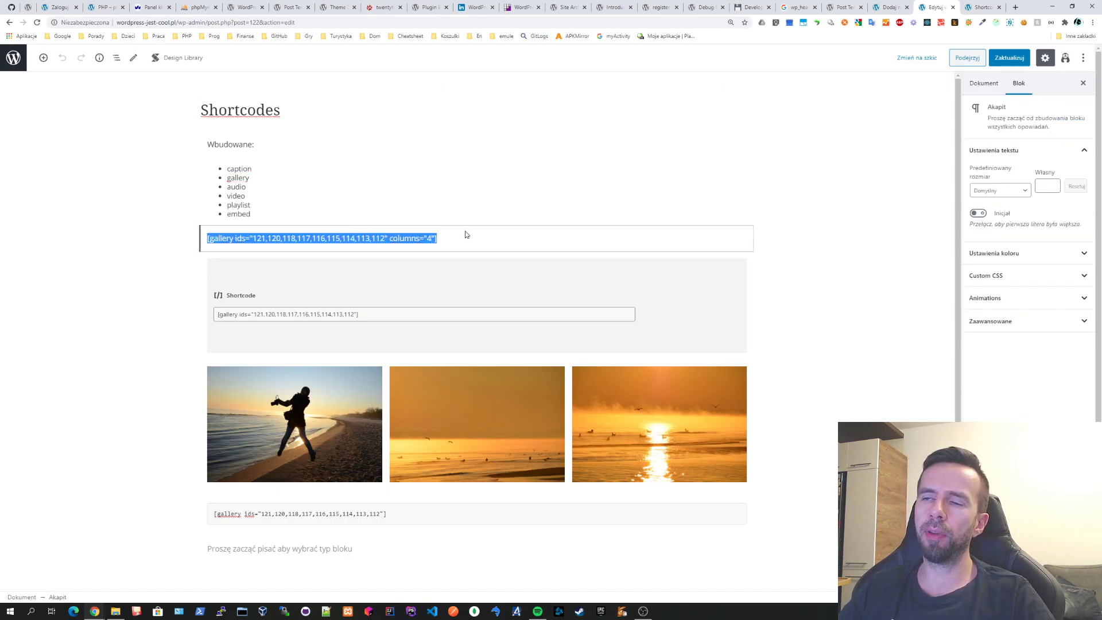
pyautogui.click(129, 263)
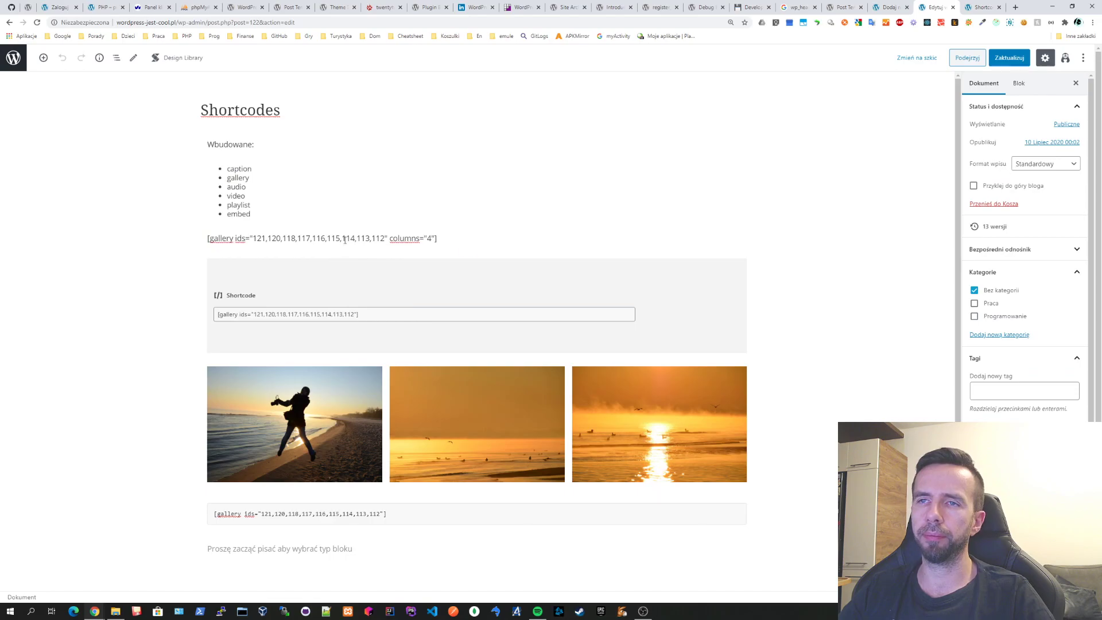
pyautogui.moveTo(474, 242); pyautogui.dragTo(111, 239)
pyautogui.click(111, 238)
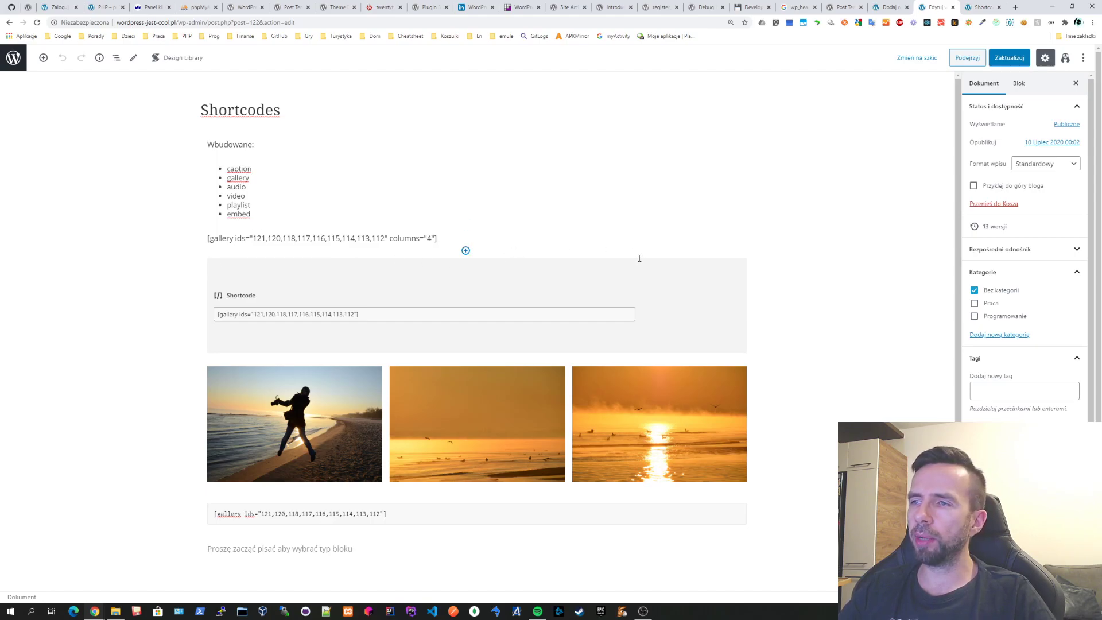
# Insert a paragraph containing the shortcode [gallery] before the four-column gallery shortcode
pyautogui.click(716, 238)
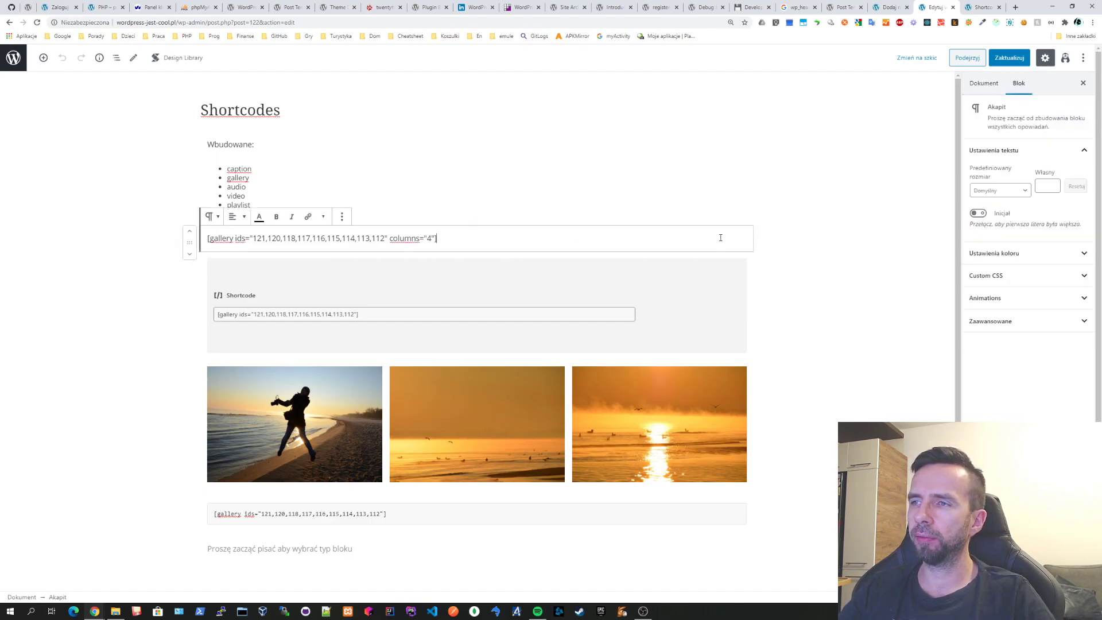
pyautogui.click(342, 217)
pyautogui.click(386, 277)
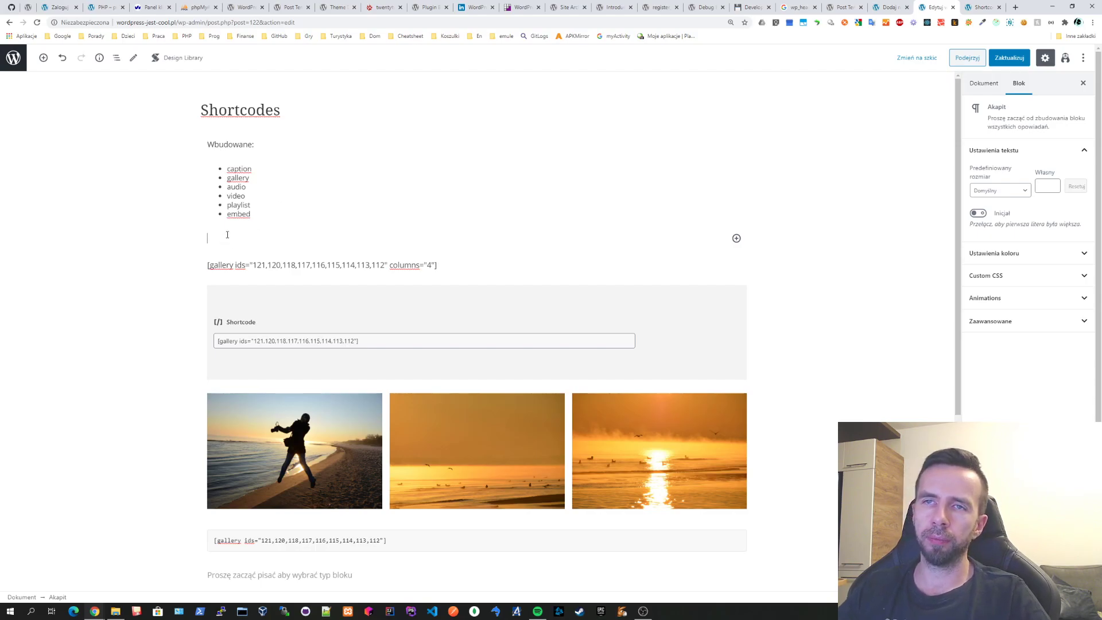
pyautogui.write('[')
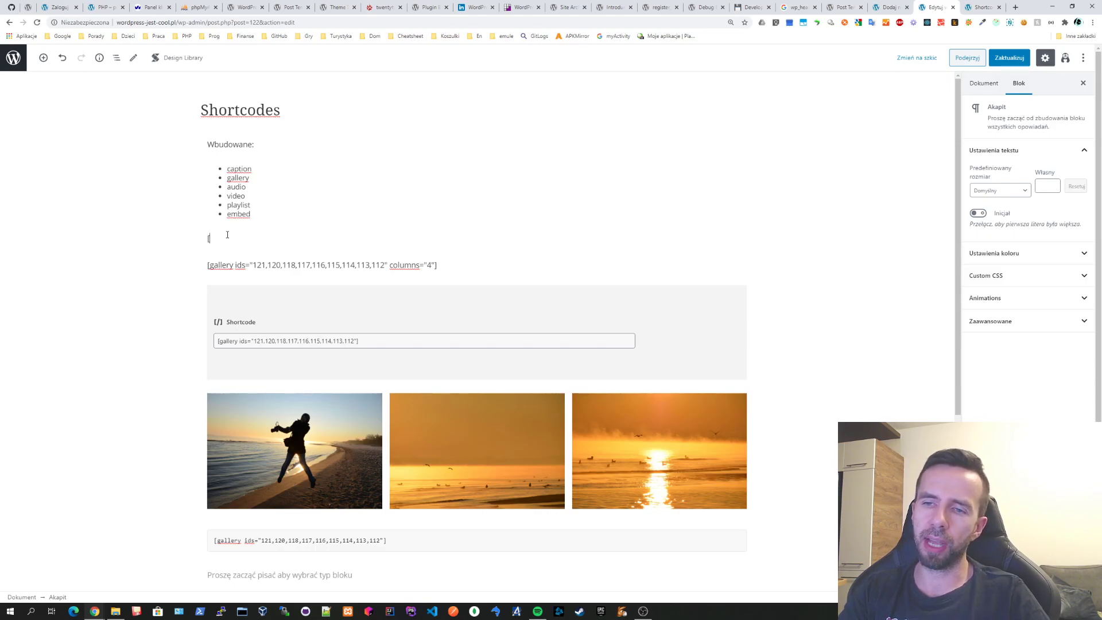
pyautogui.write('gall')
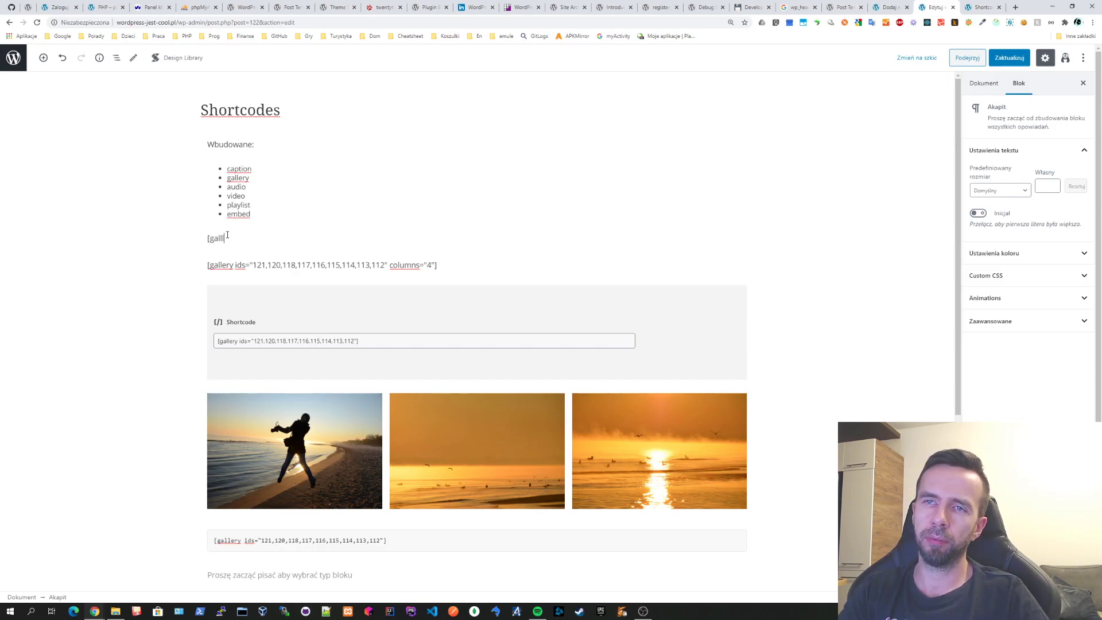
pyautogui.write('ery')
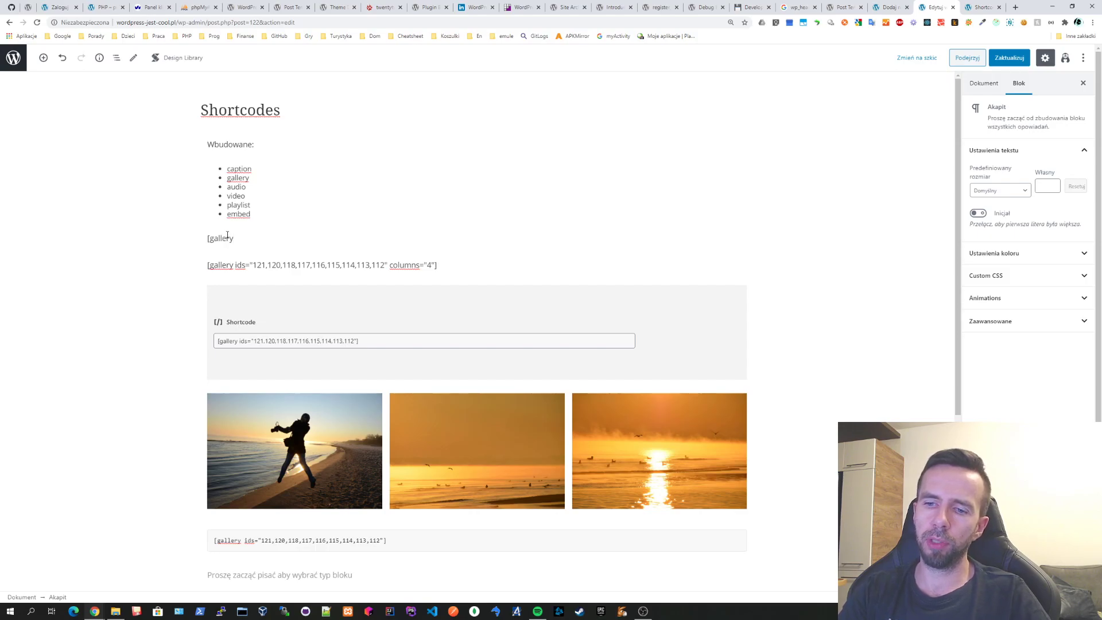
pyautogui.write(']')
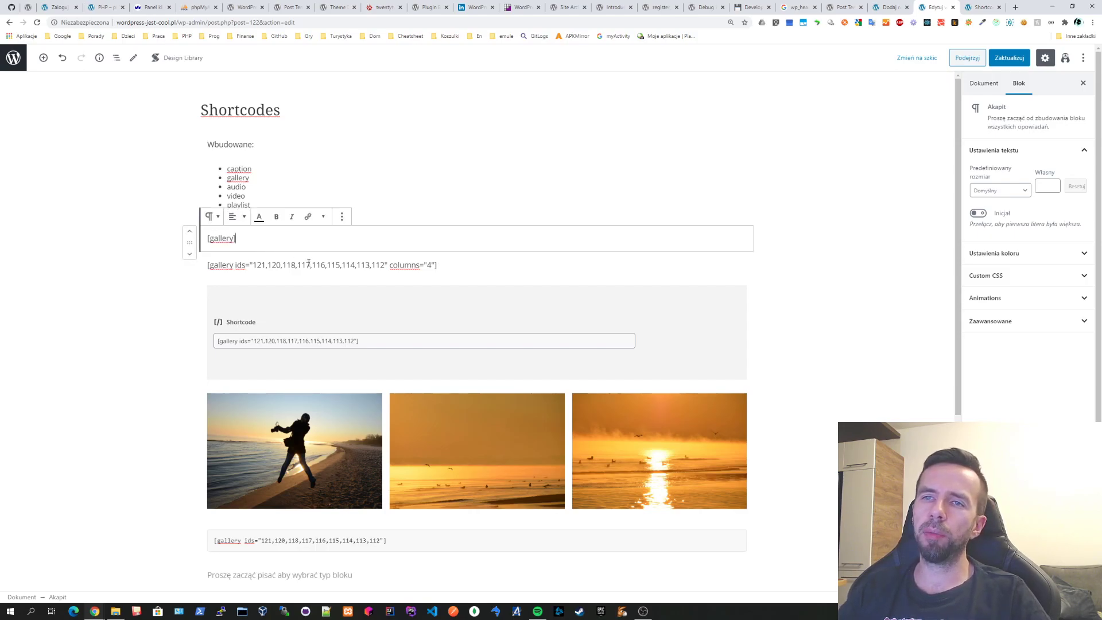
pyautogui.click(143, 294)
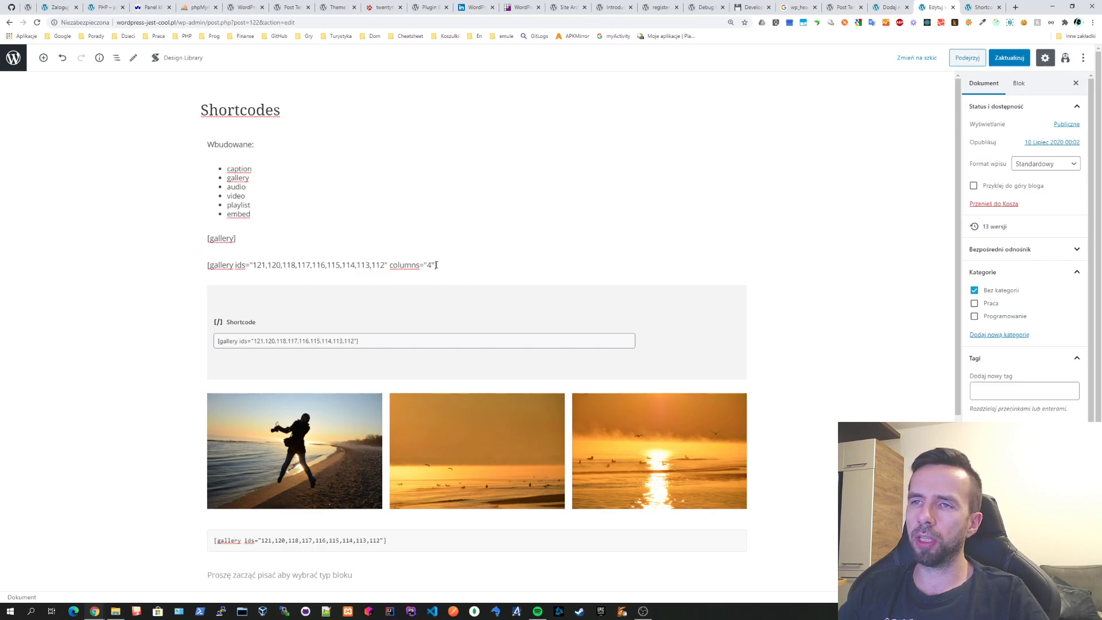
# Insert a page break block between the [gallery] paragraph and the four-column gallery shortcode
pyautogui.click(465, 251)
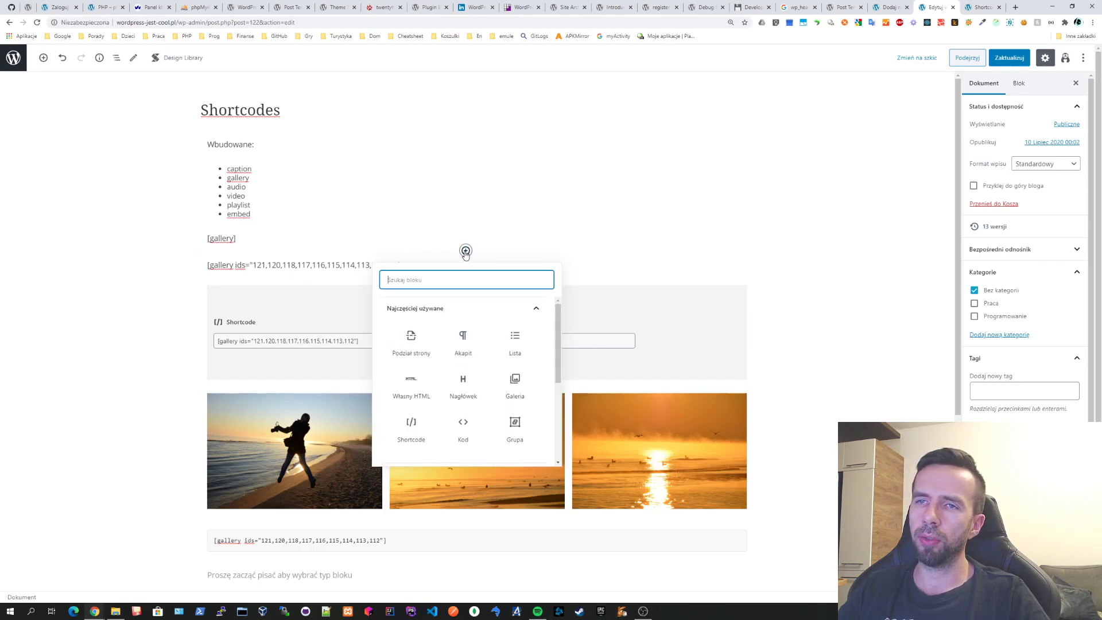
pyautogui.click(418, 345)
pyautogui.click(128, 380)
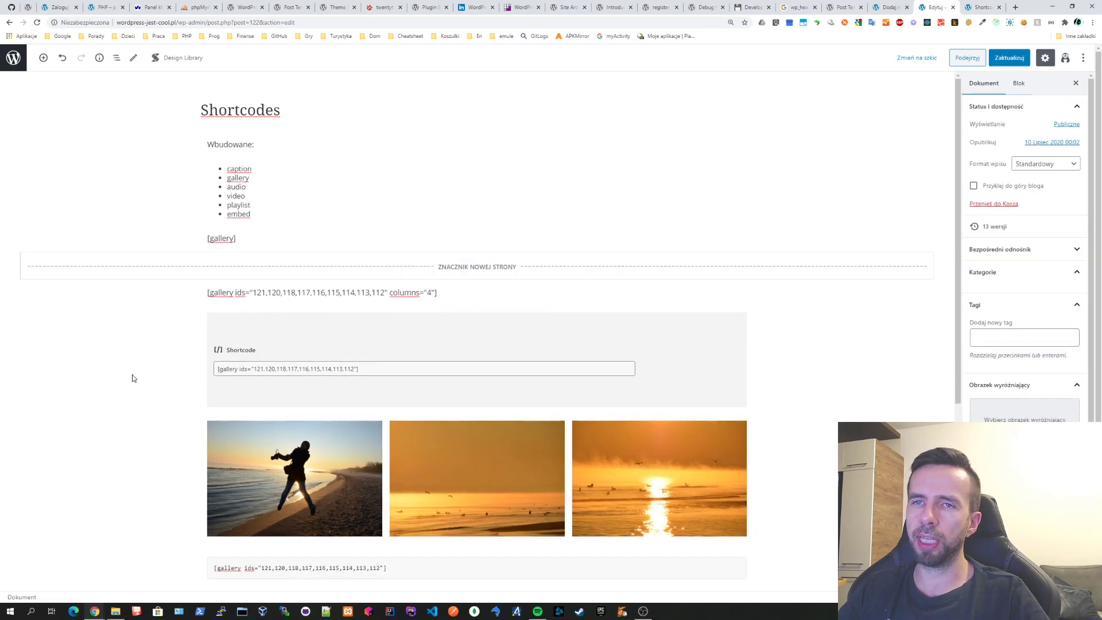
# Preview the paginated post, check its second page and return to the first page
pyautogui.click(953, 58)
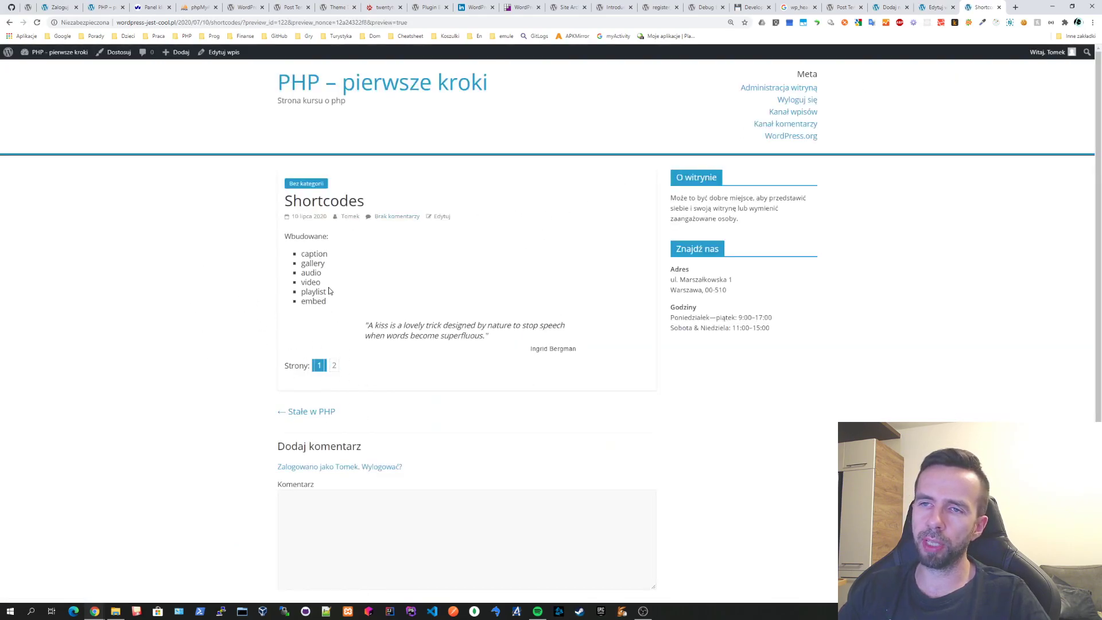
pyautogui.click(334, 366)
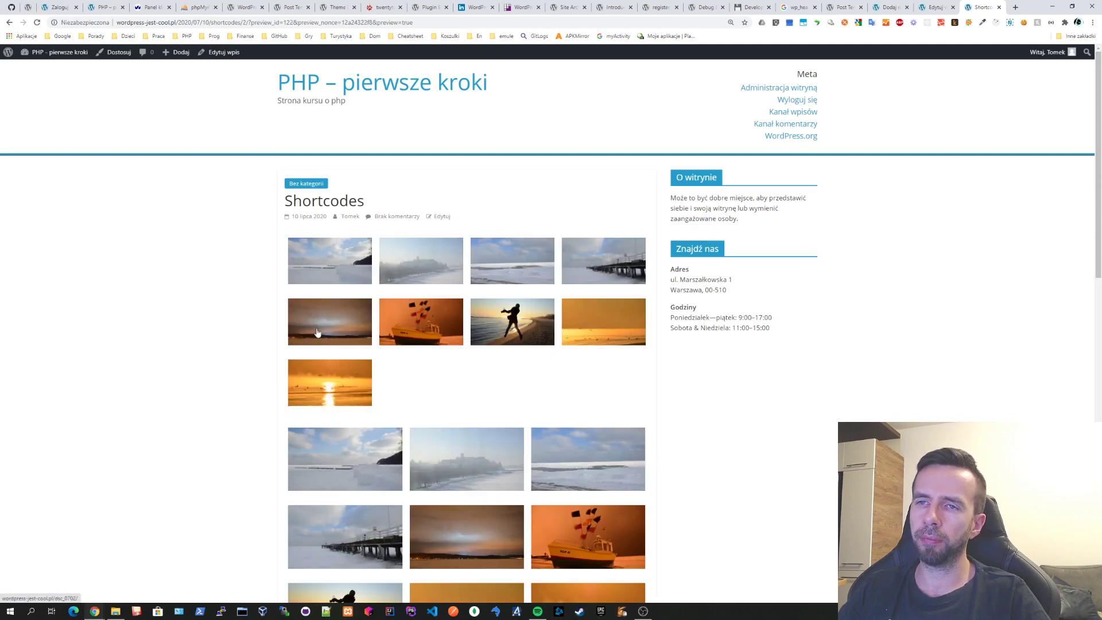
pyautogui.hotkey('alt', 'Left')
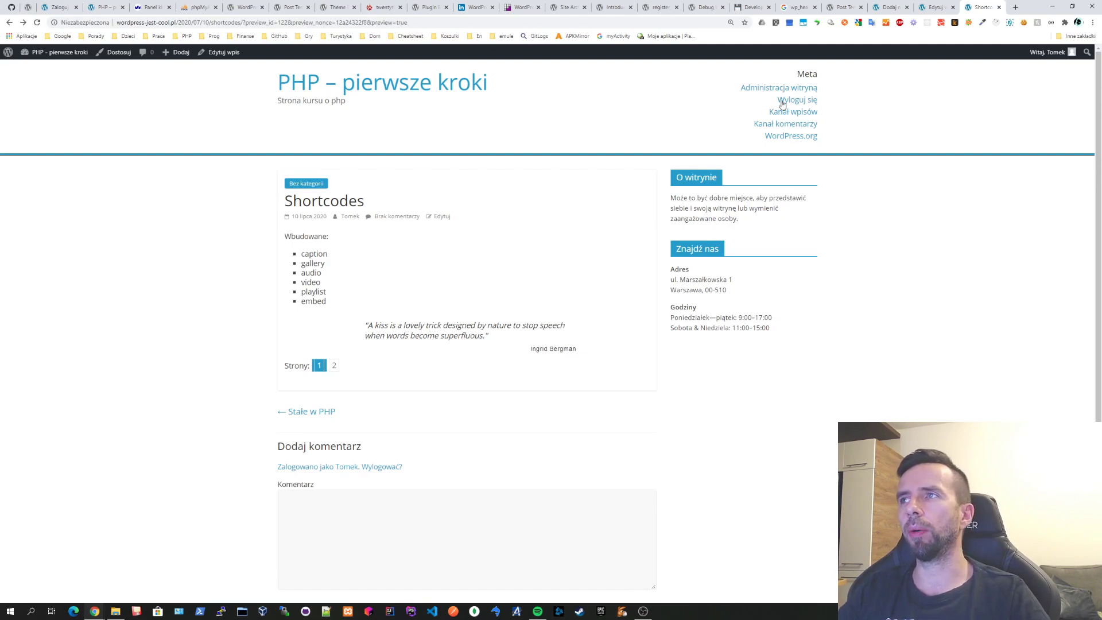
# Return to the post editor and highlight the shortcode name in the [gallery] paragraph
pyautogui.click(936, 9)
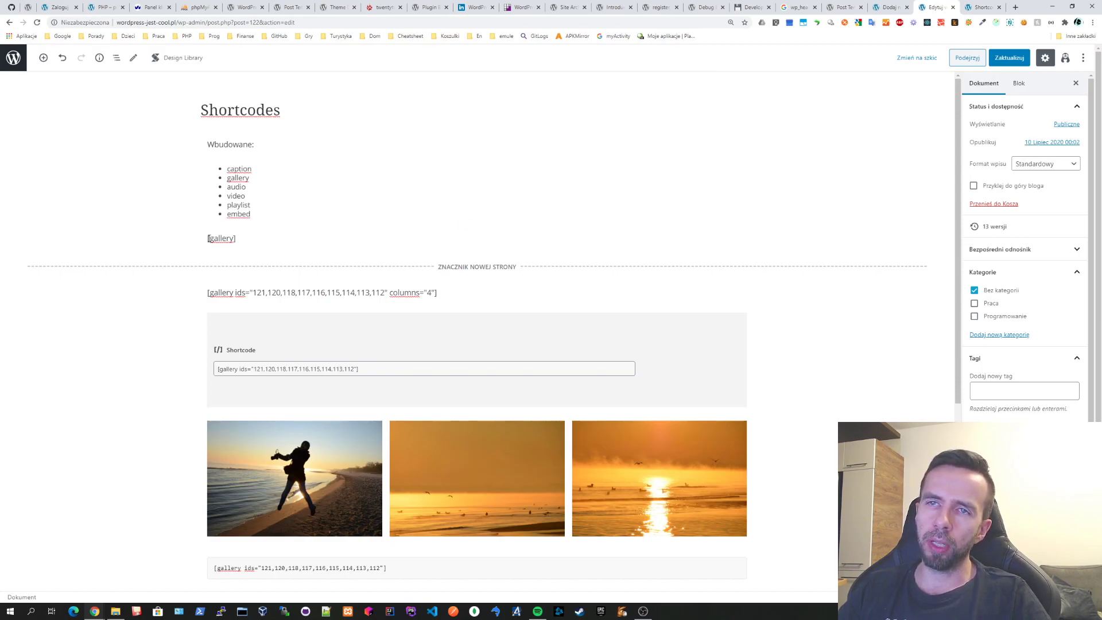
pyautogui.moveTo(207, 238); pyautogui.dragTo(242, 239)
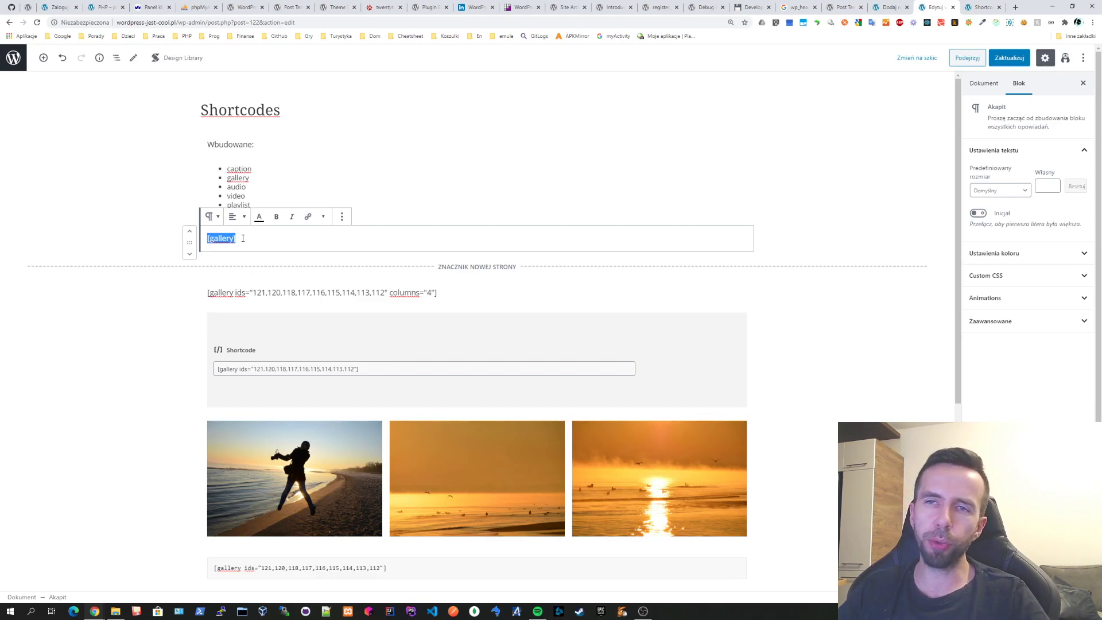
pyautogui.doubleClick(221, 238)
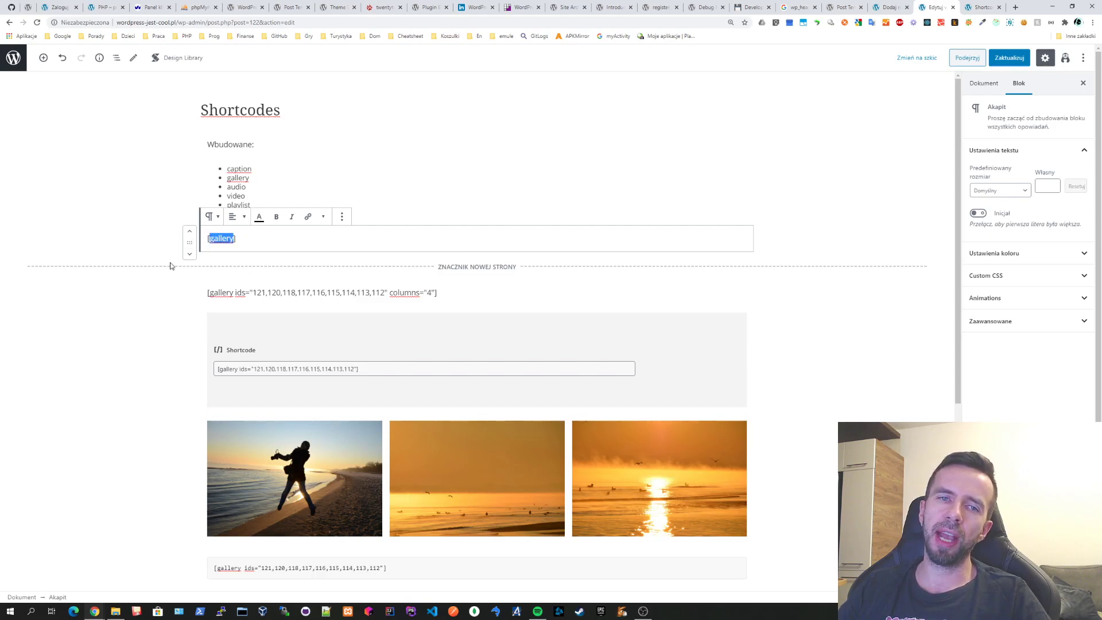
# Add the attribute name ids to the [gallery] shortcode above the page break and highlight it
pyautogui.click(232, 237)
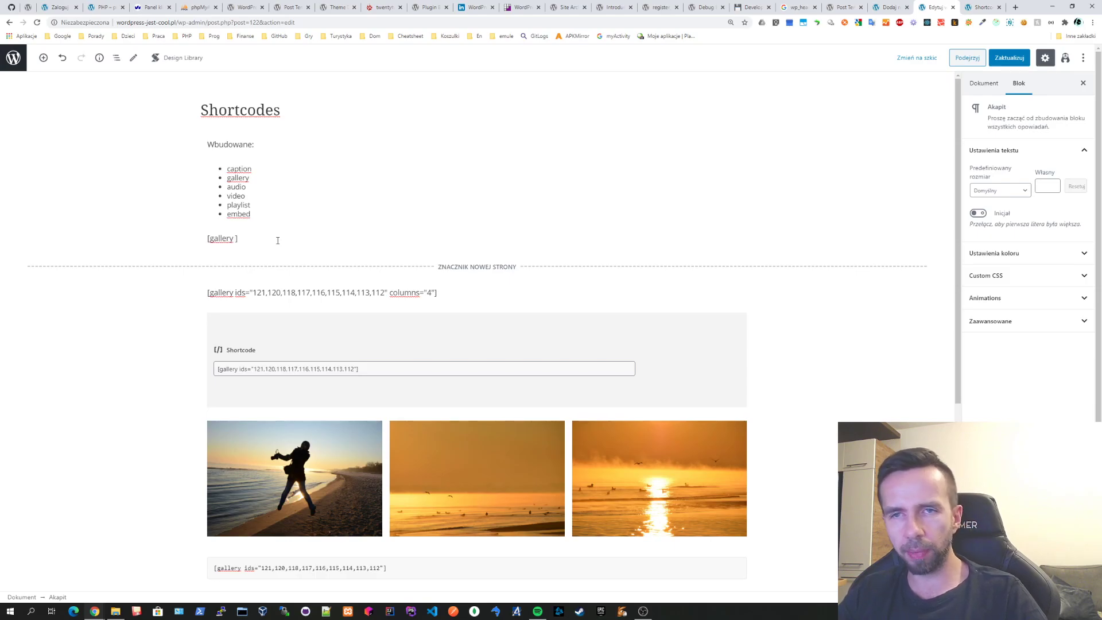
pyautogui.write('ids')
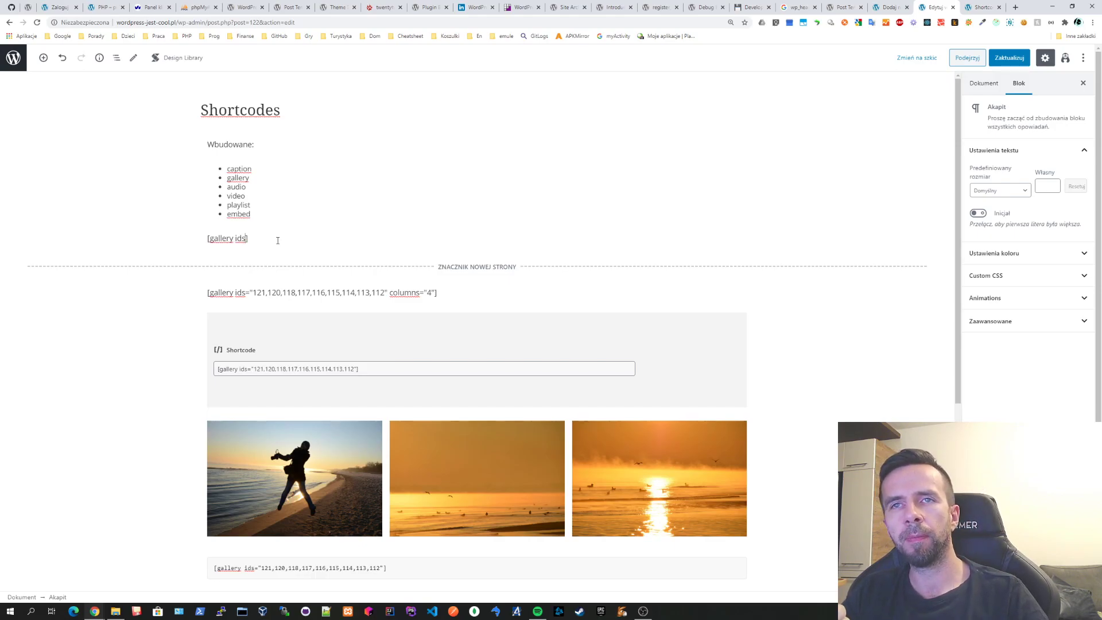
pyautogui.press('Left')
pyautogui.press('Left')
pyautogui.hotkey('shift', 'Left')
pyautogui.press('Left')
pyautogui.hotkey('shift', 'Right')
pyautogui.press('Right')
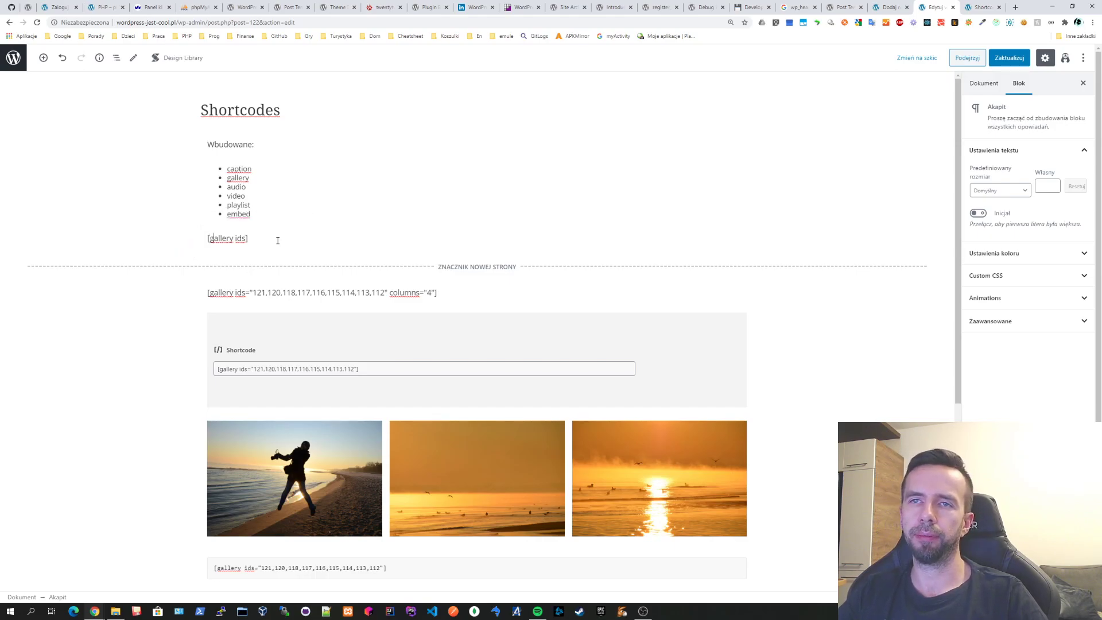
pyautogui.hotkey('ctrl', 'Right')
pyautogui.hotkey('ctrl', 'shift', 'Right')
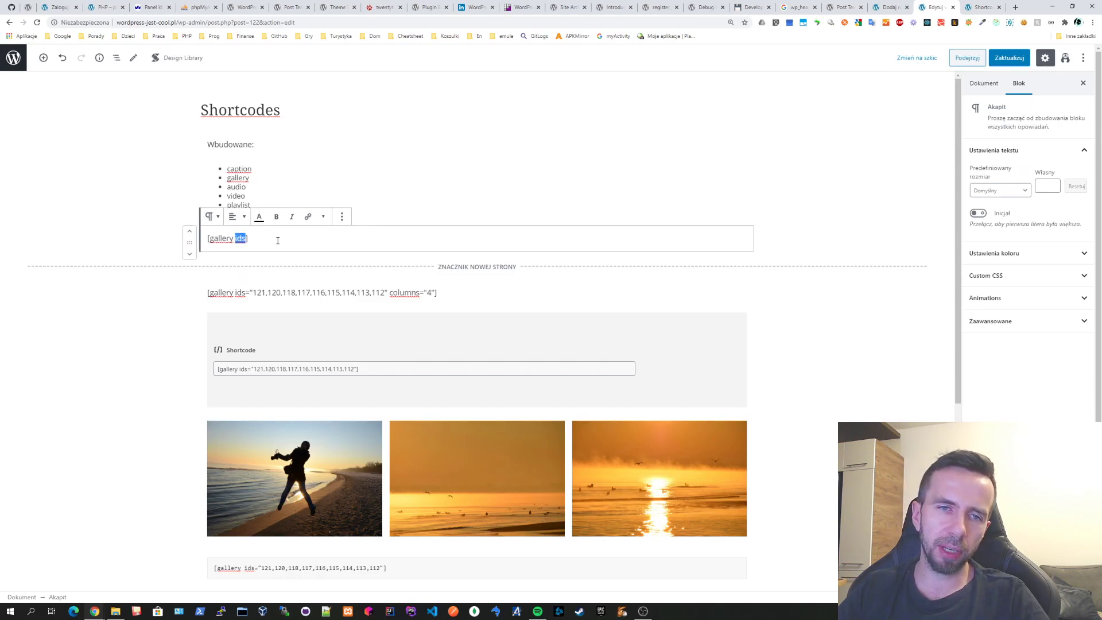
pyautogui.press('Right')
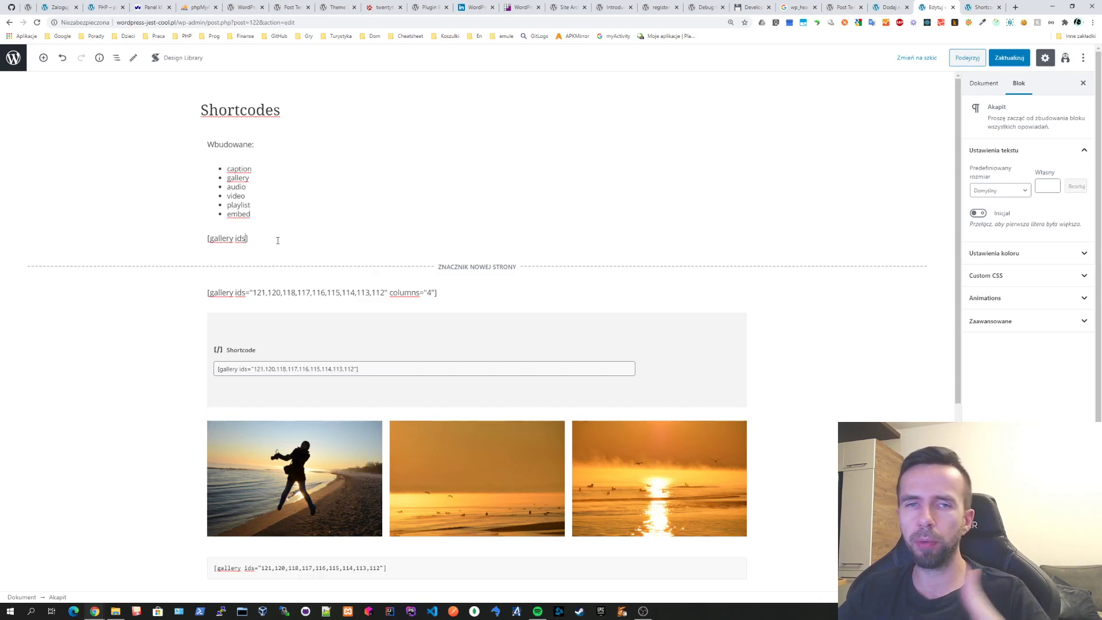
# Assign the quoted value "121" to the ids attribute of the gallery shortcode above the page break
pyautogui.write('=')
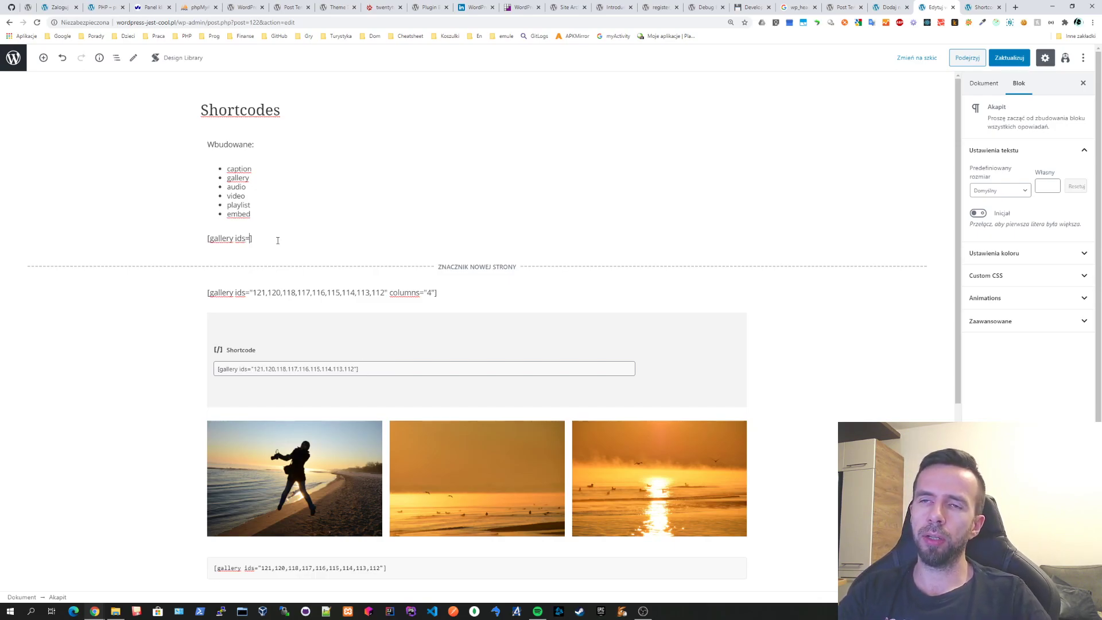
pyautogui.write('""')
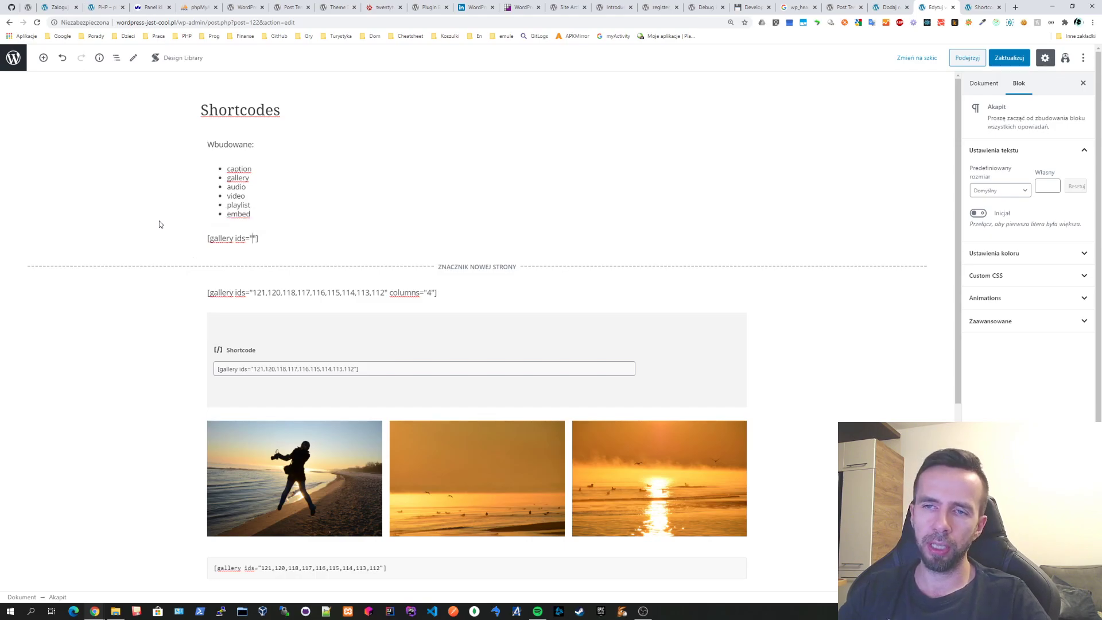
pyautogui.write('121')
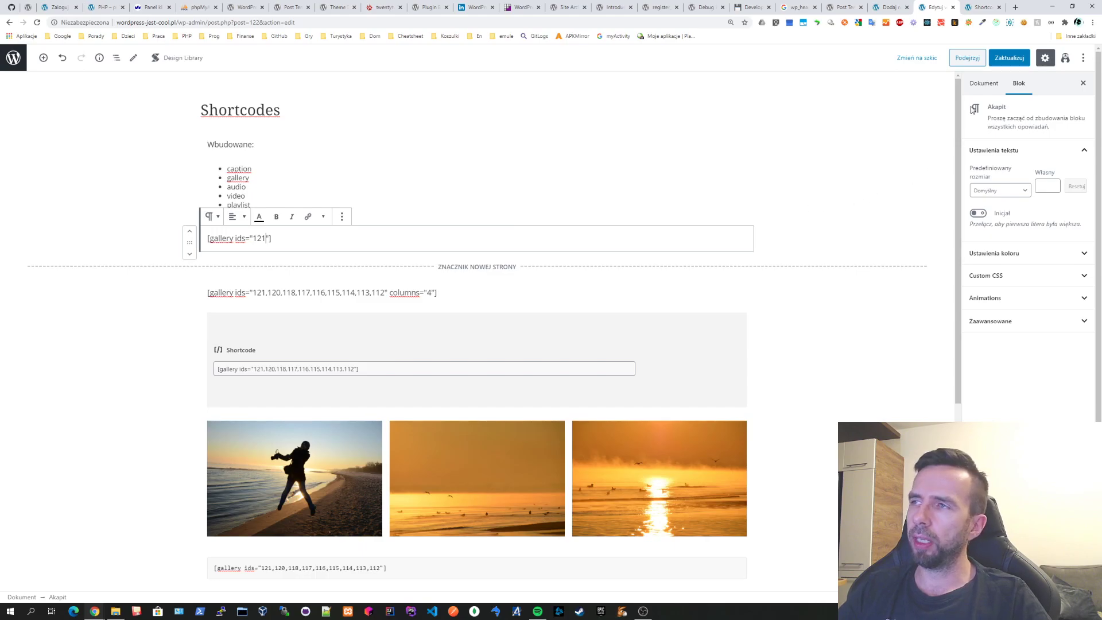
# Preview the post, view the gallery image's attachment page and full-size file, and return to the post editor
pyautogui.click(968, 55)
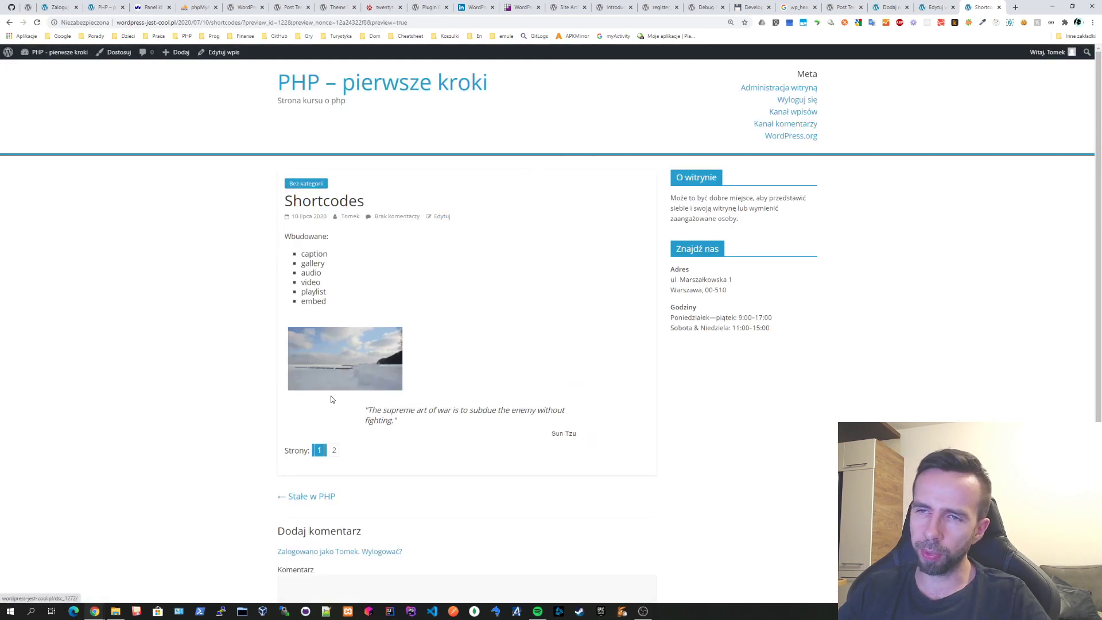
pyautogui.click(348, 348)
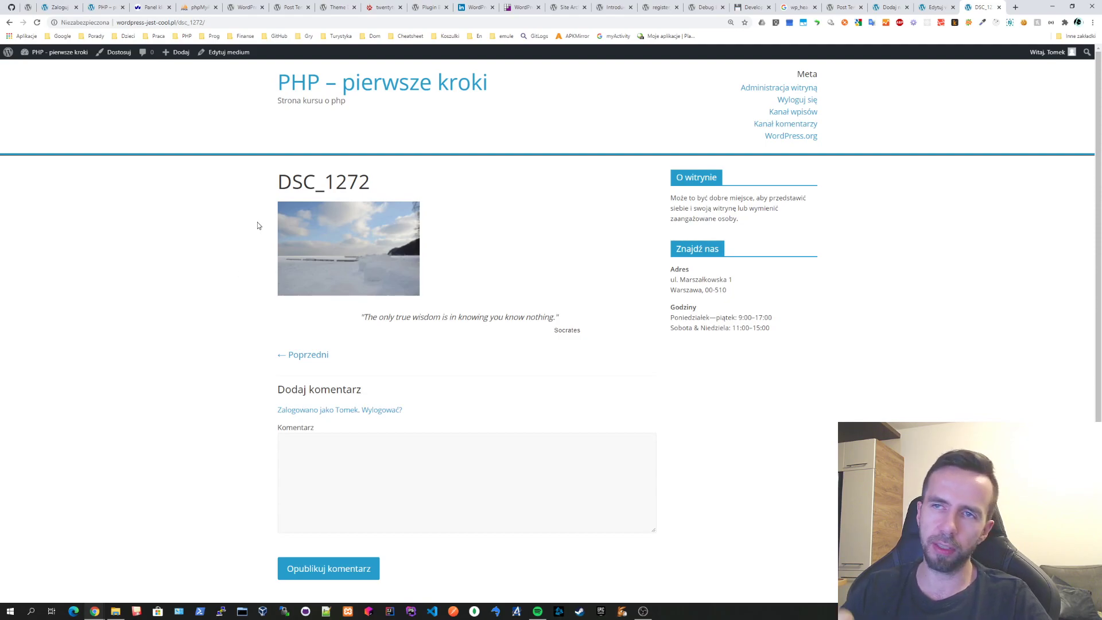
pyautogui.click(405, 262)
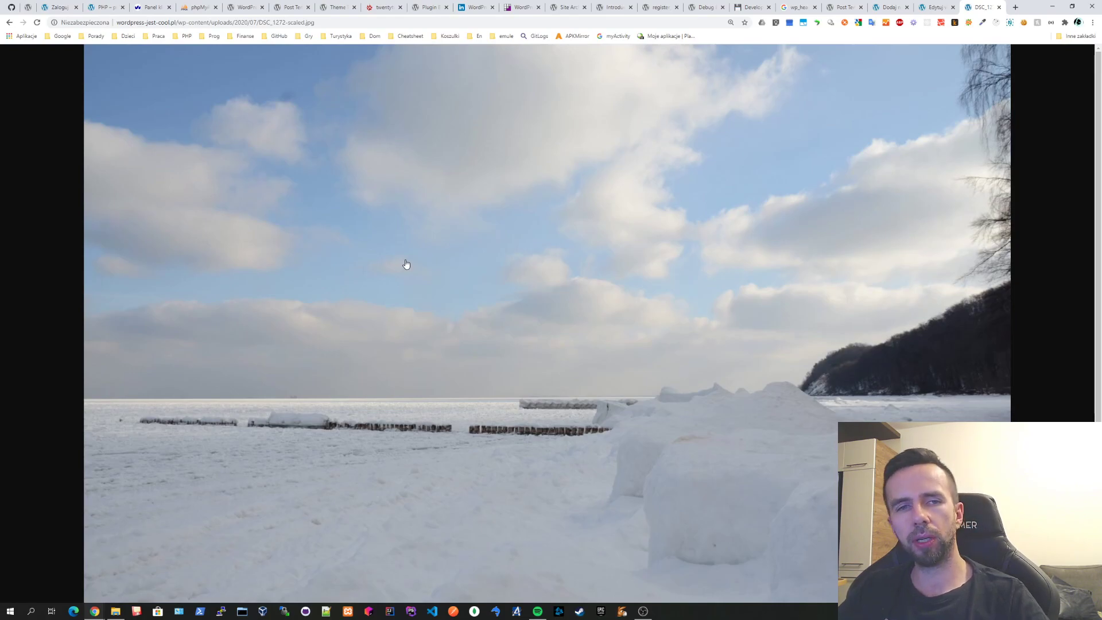
pyautogui.hotkey('alt', 'Left')
pyautogui.hotkey('alt', 'Left')
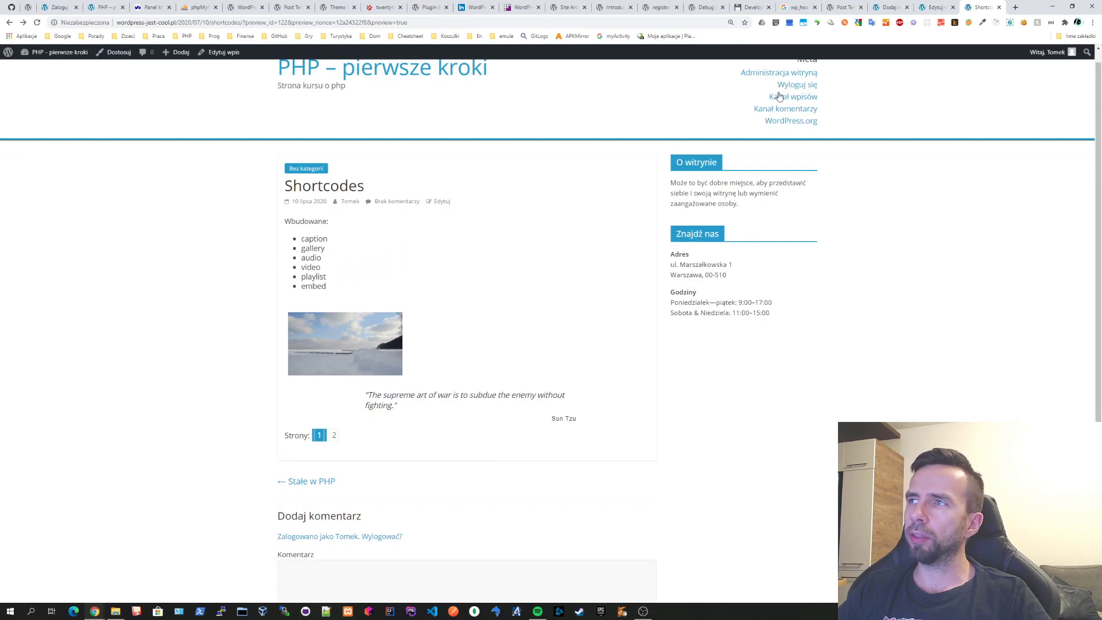
pyautogui.click(930, 7)
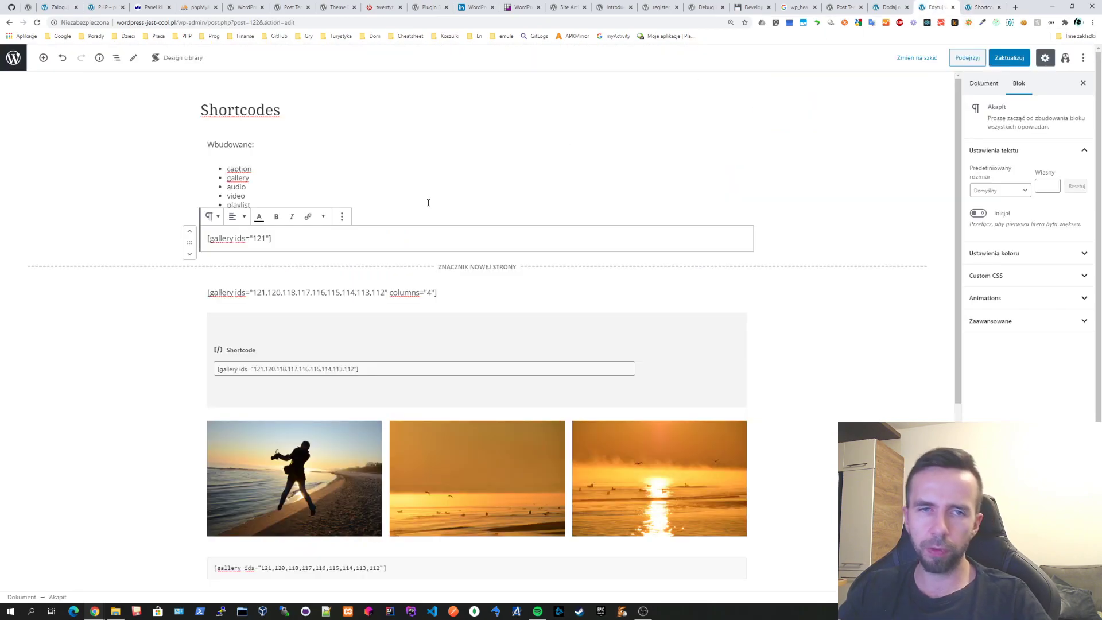
# Extend the first gallery shortcode's ids value to "121,114" and check the result in the post preview
pyautogui.click(141, 201)
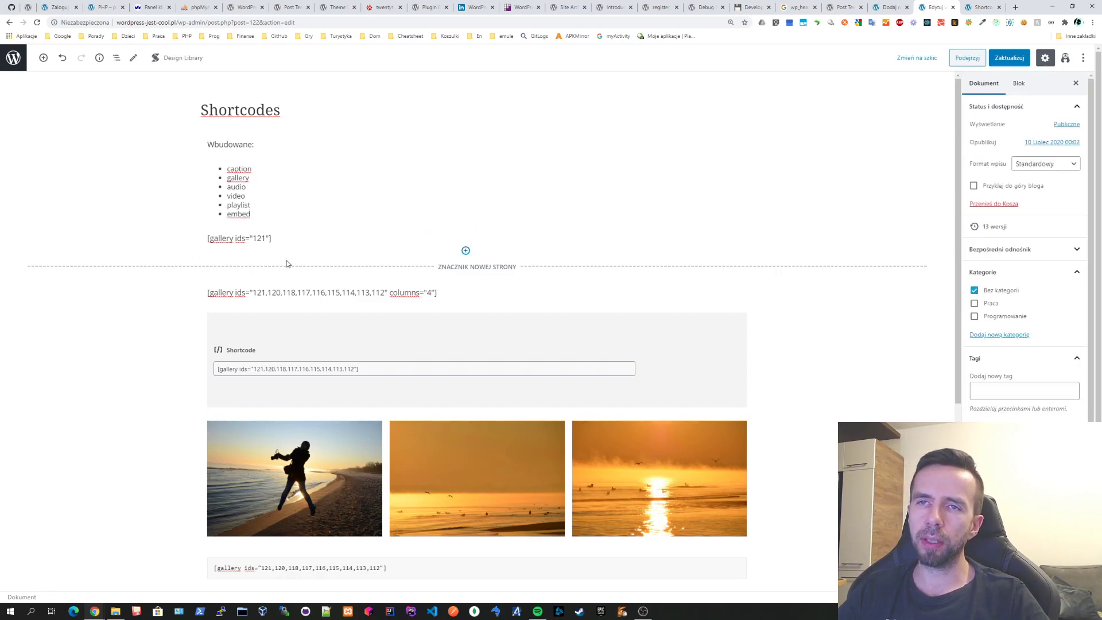
pyautogui.click(265, 237)
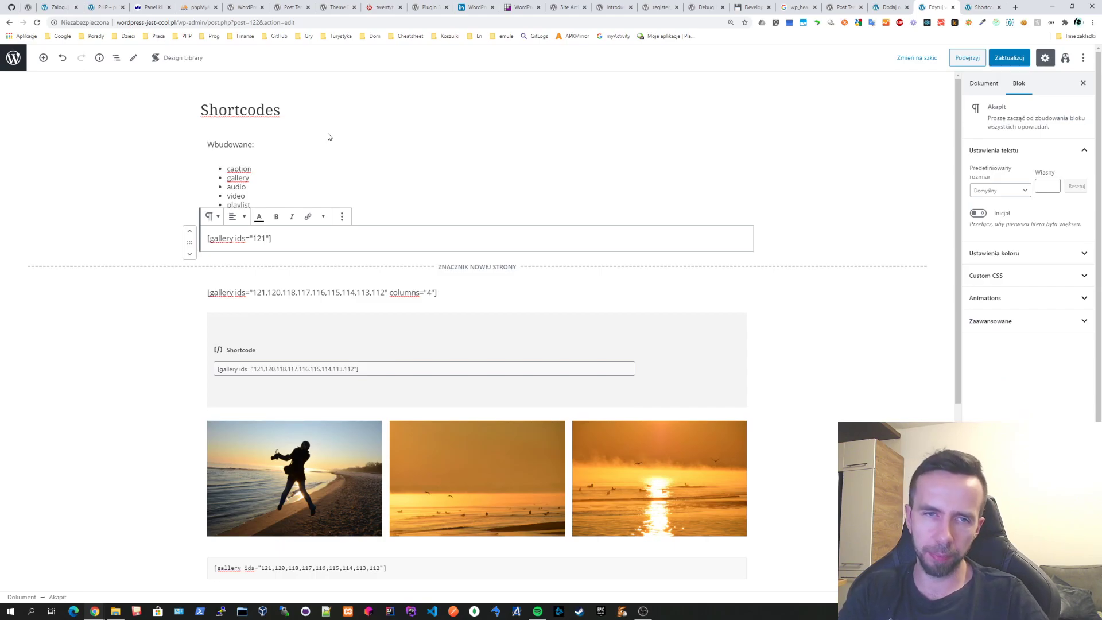
pyautogui.write(',')
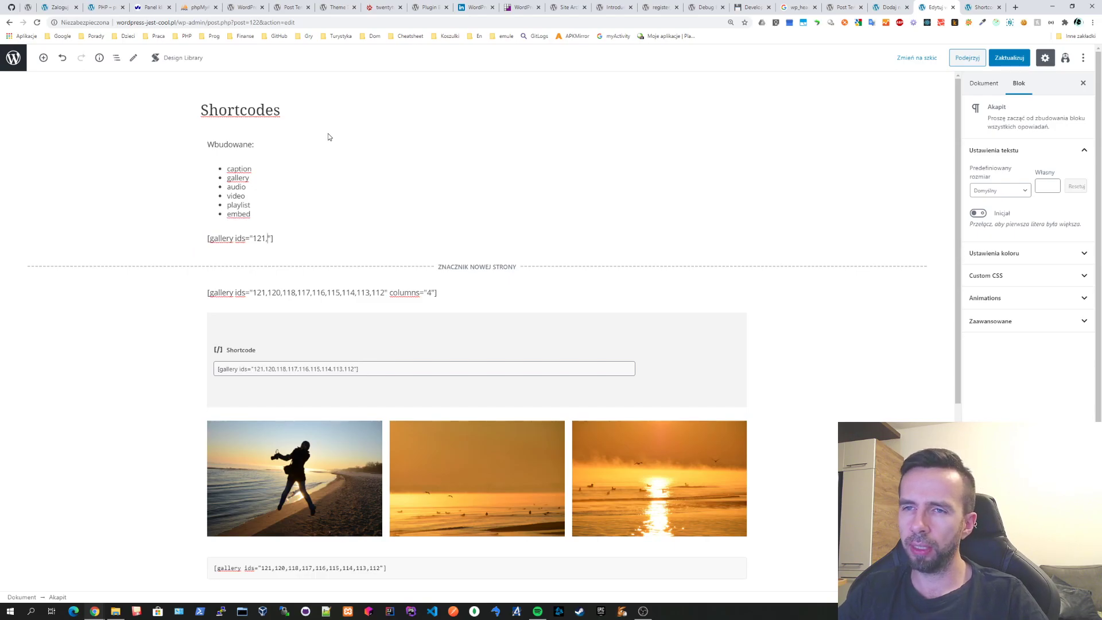
pyautogui.write('114')
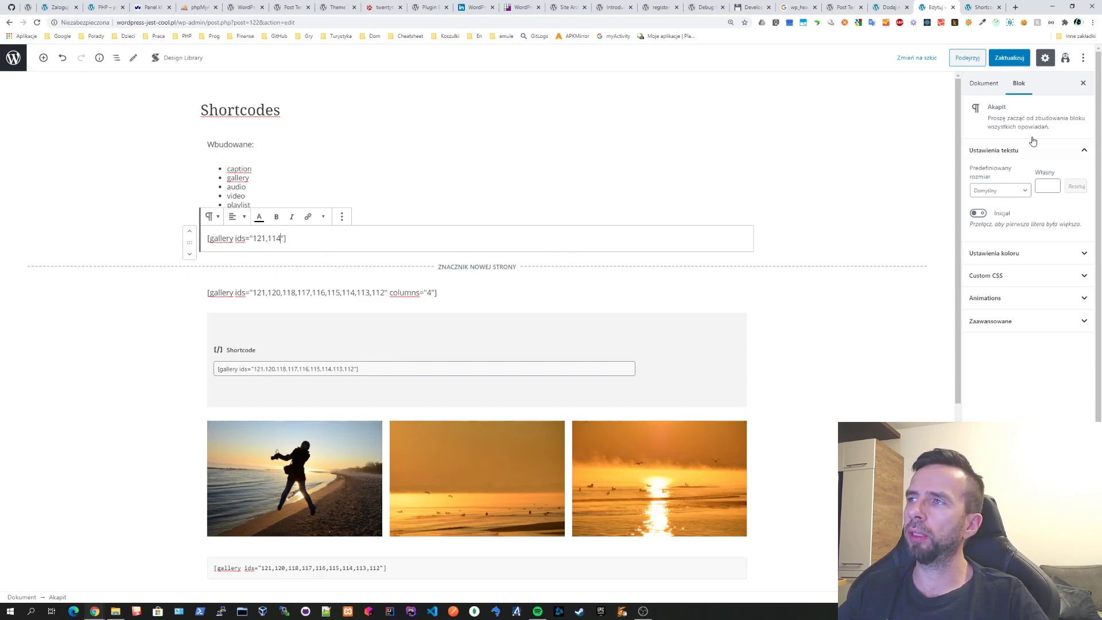
pyautogui.click(967, 58)
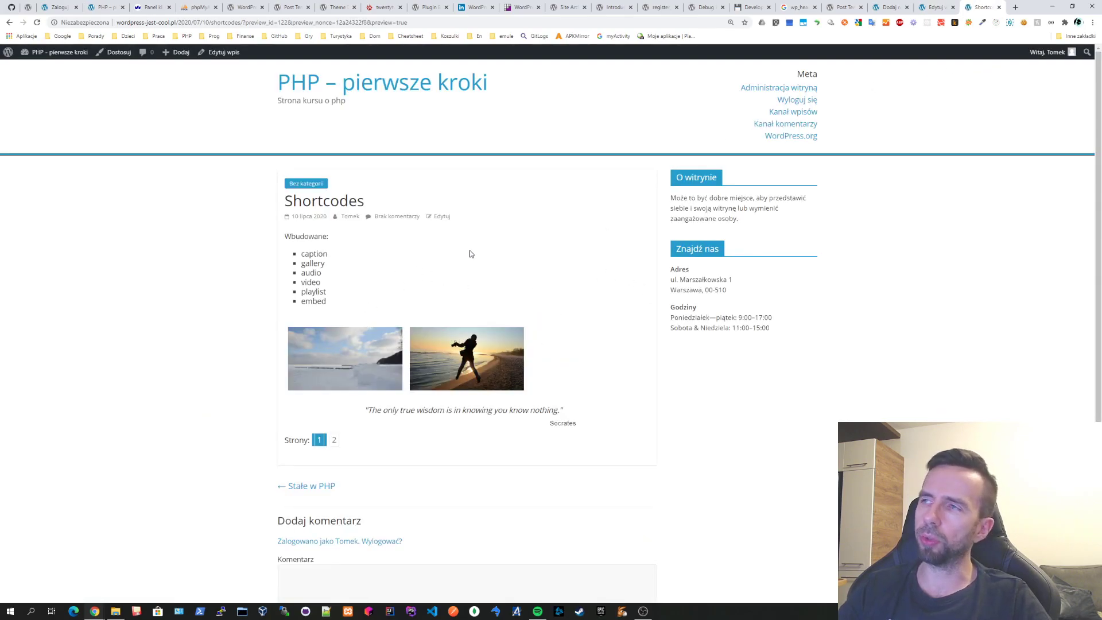
pyautogui.click(928, 7)
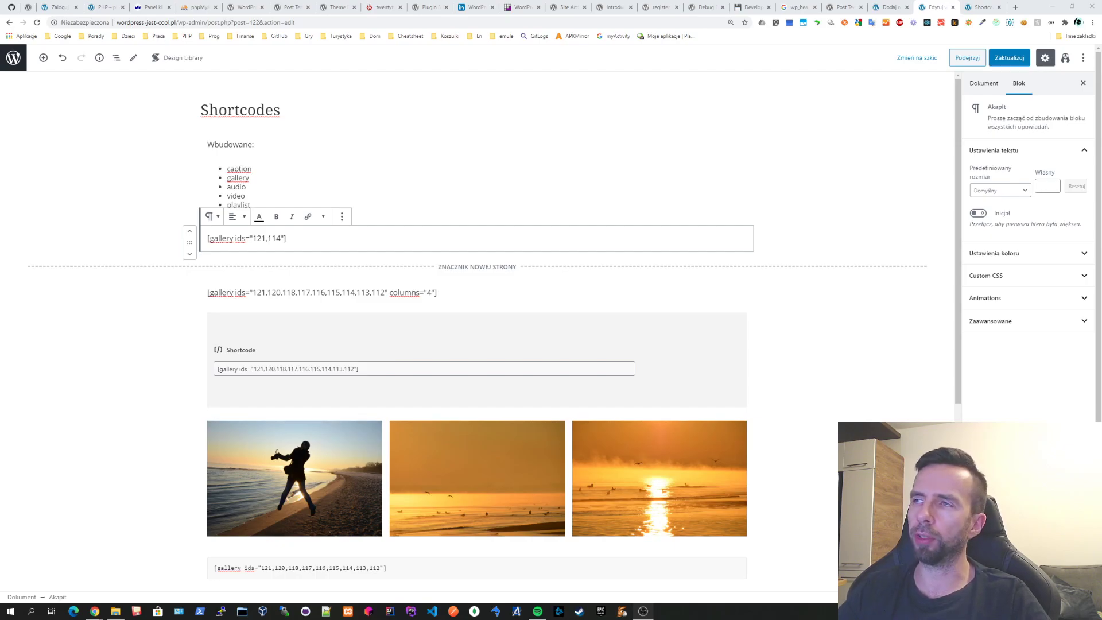
# Search the web for "wordpress shortcode gallery" in a new browser tab and open the WordPress Codex page Gallery Shortcode
pyautogui.click(1015, 7)
pyautogui.write('w')
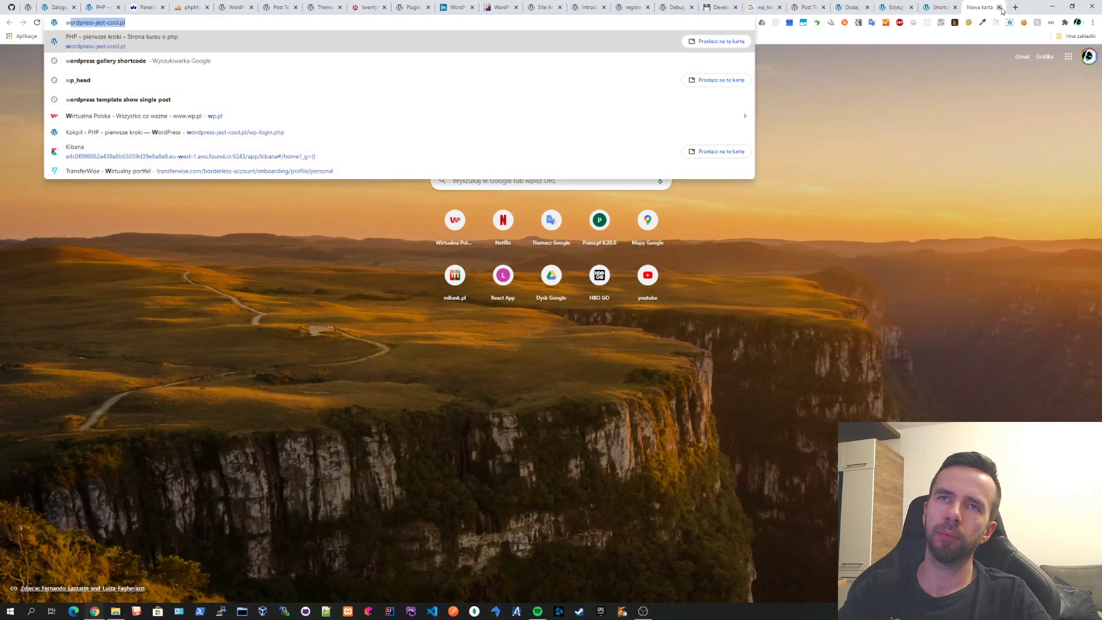
pyautogui.write('ordpres sho')
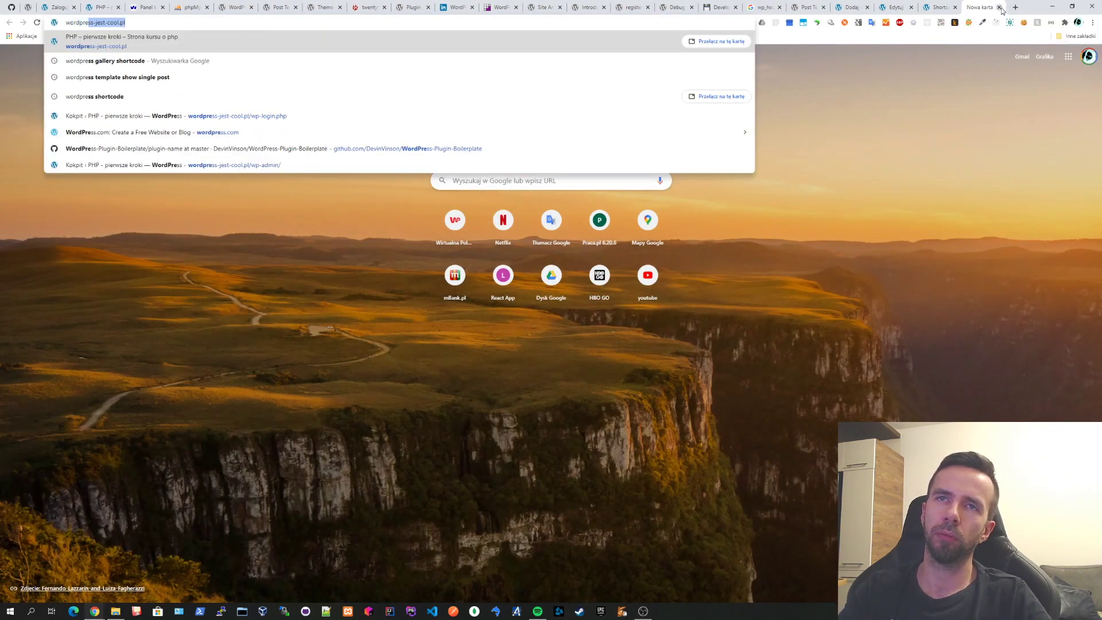
pyautogui.write('rtcode')
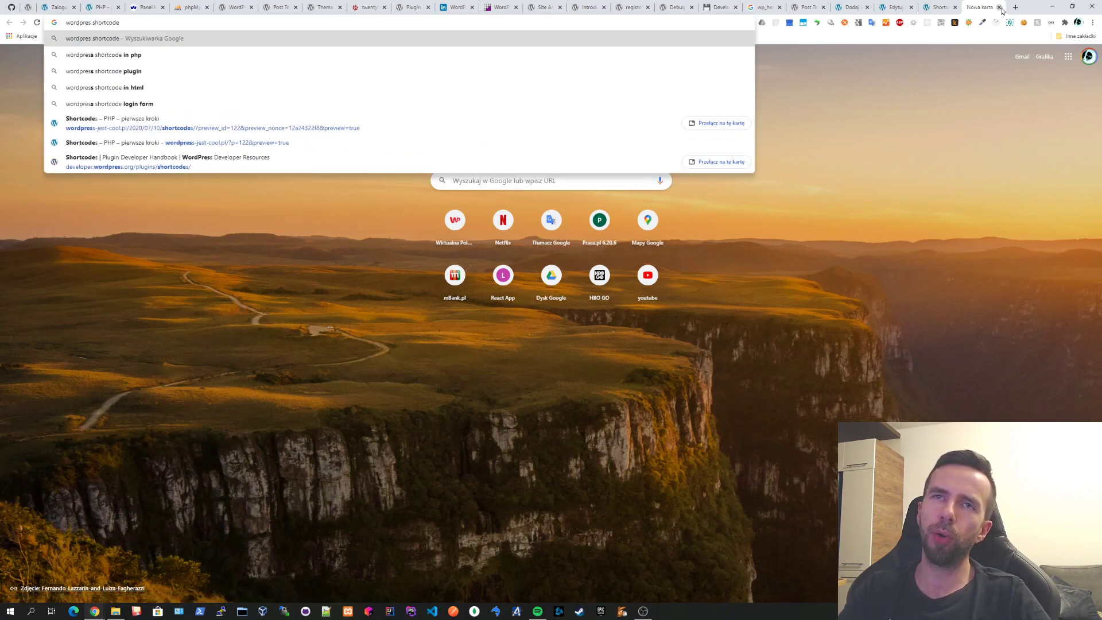
pyautogui.write(' gall')
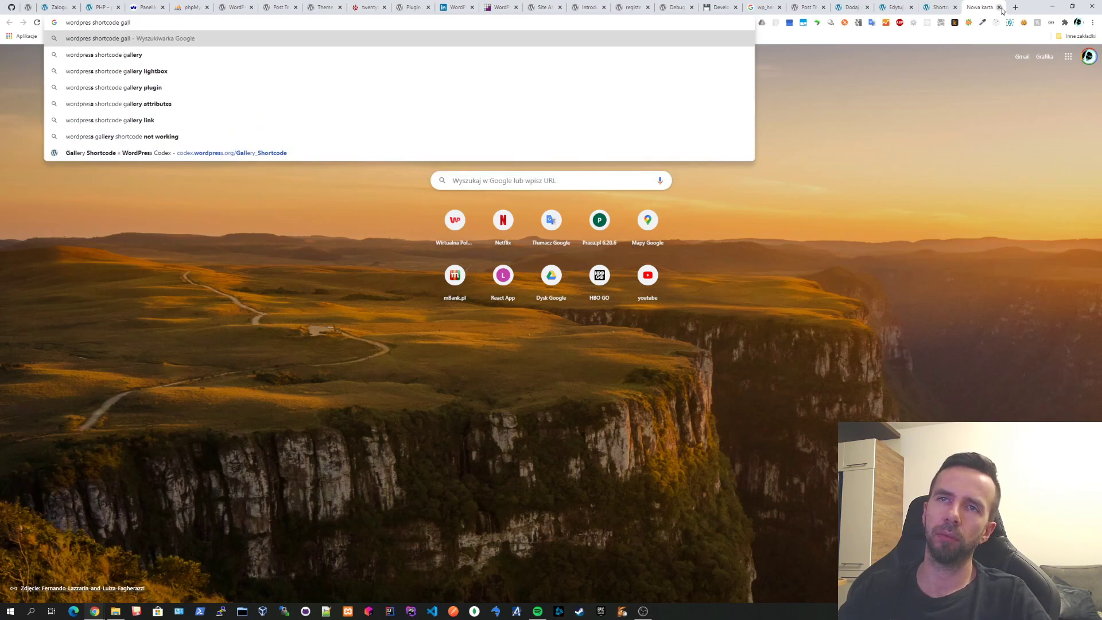
pyautogui.press('Down')
pyautogui.press('Return')
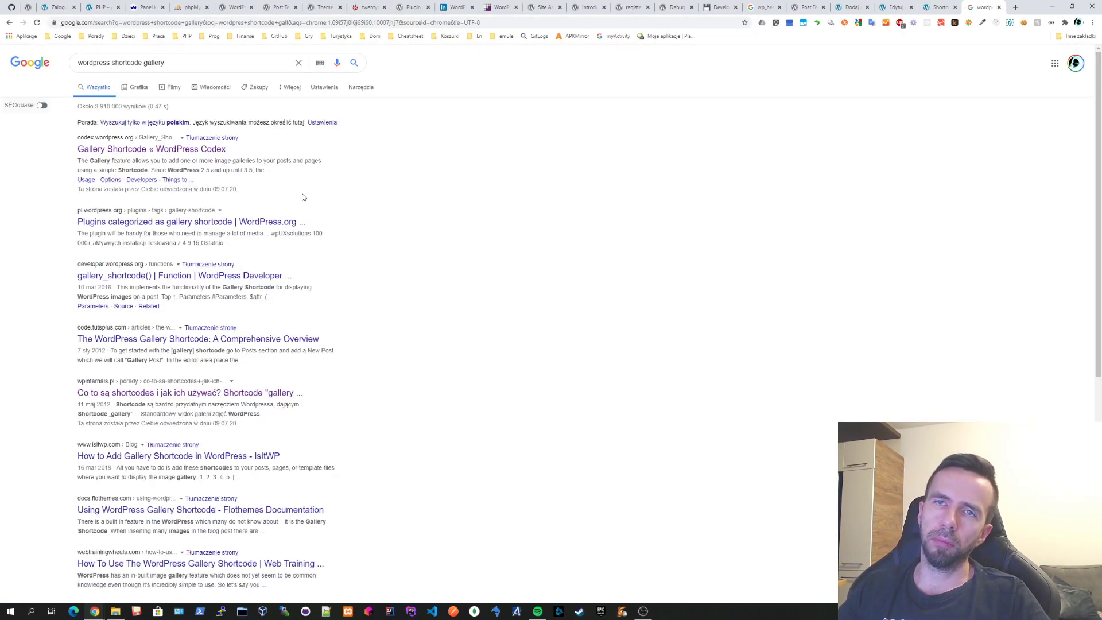
pyautogui.click(177, 152)
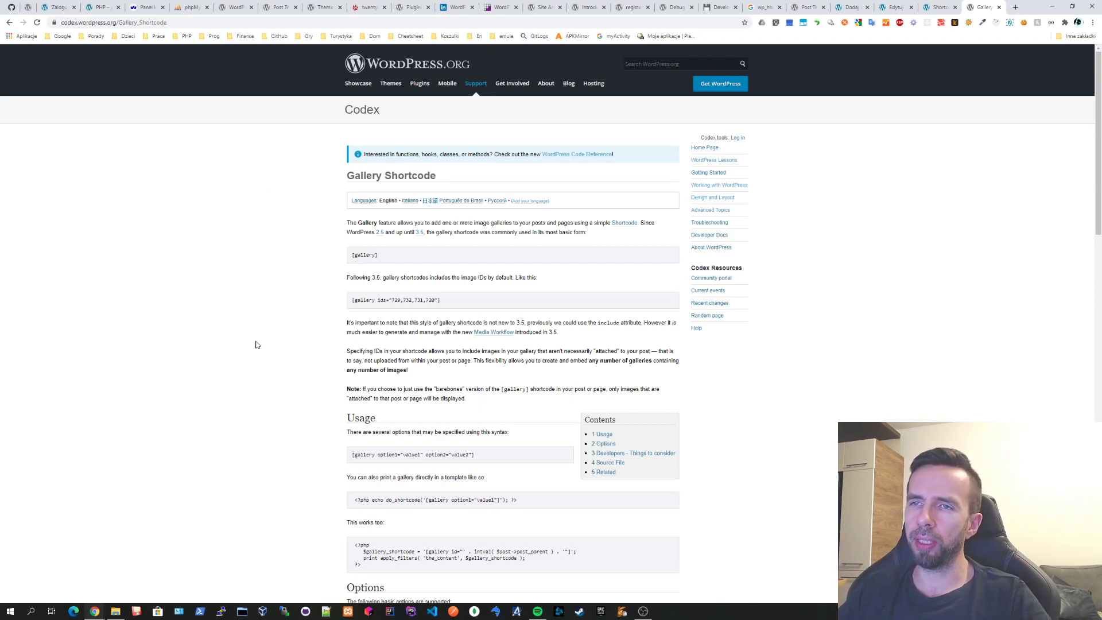
# Examine the Codex page's introduction and usage section, highlighting the ids attribute in the example shortcode
pyautogui.scroll(-5, 325, 225)
pyautogui.scroll(5, 360, 202)
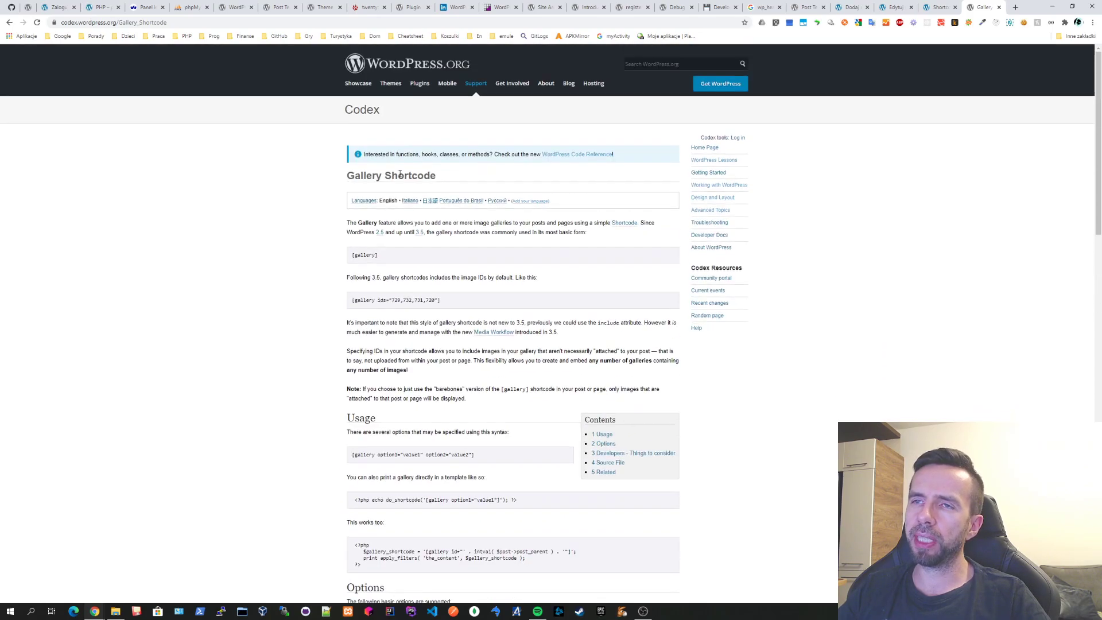
pyautogui.scroll(-3, 390, 258)
pyautogui.scroll(-1, 396, 255)
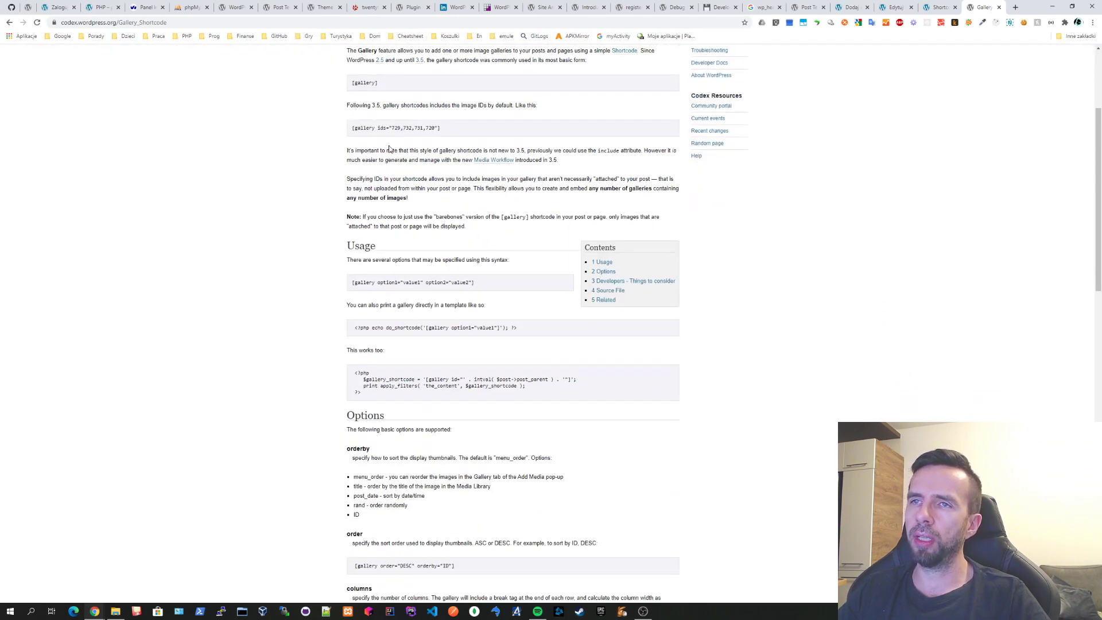
pyautogui.doubleClick(379, 129)
pyautogui.scroll(-2, 351, 161)
pyautogui.click(270, 196)
# Review the basic and advanced gallery options and the developer notes on the Codex page, and close the page
pyautogui.scroll(-5, 355, 192)
pyautogui.scroll(2, 355, 190)
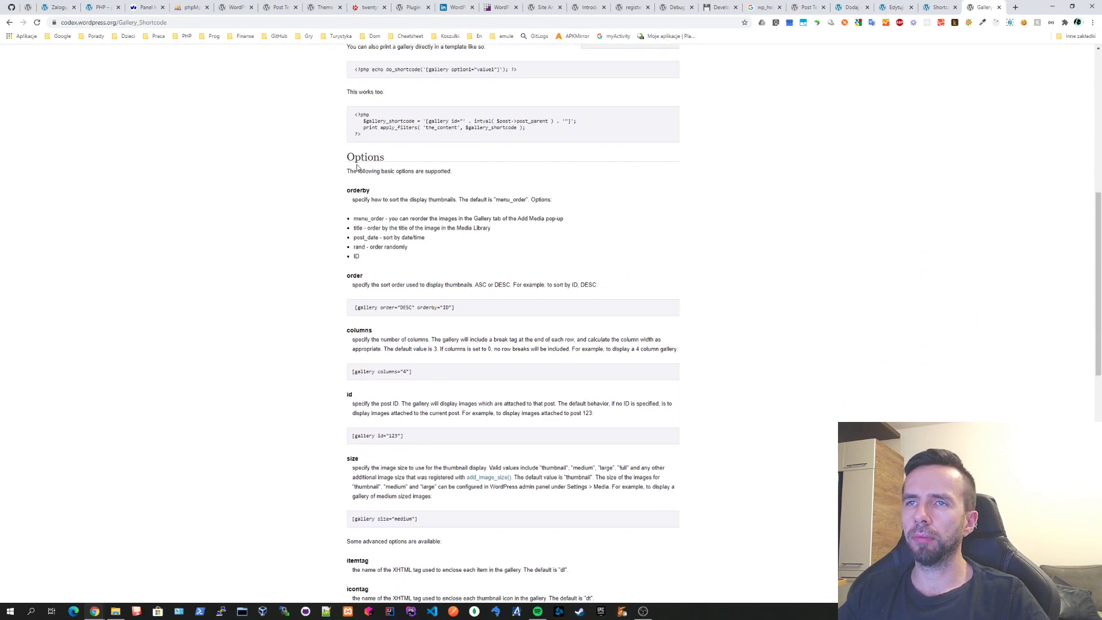
pyautogui.scroll(-2, 314, 210)
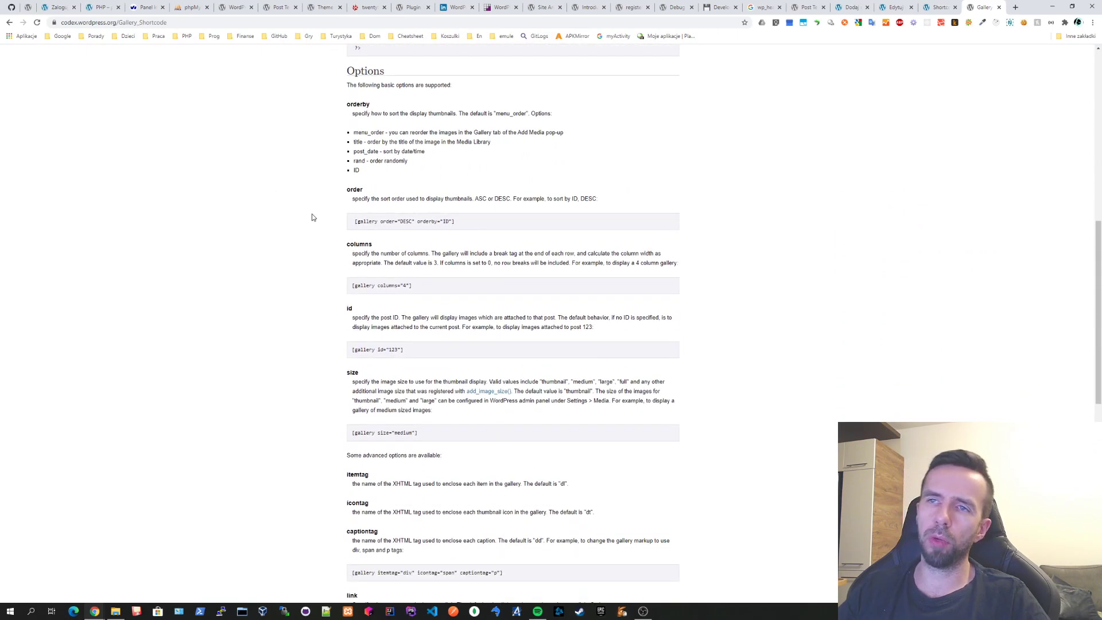
pyautogui.scroll(-3, 410, 201)
pyautogui.scroll(3, 406, 192)
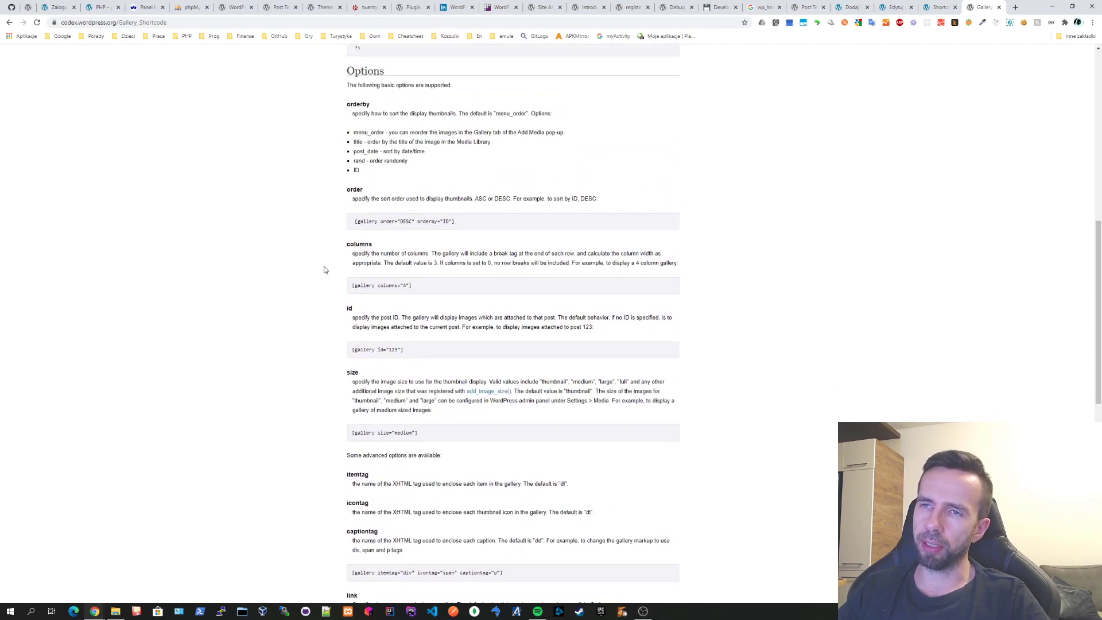
pyautogui.scroll(-6, 304, 275)
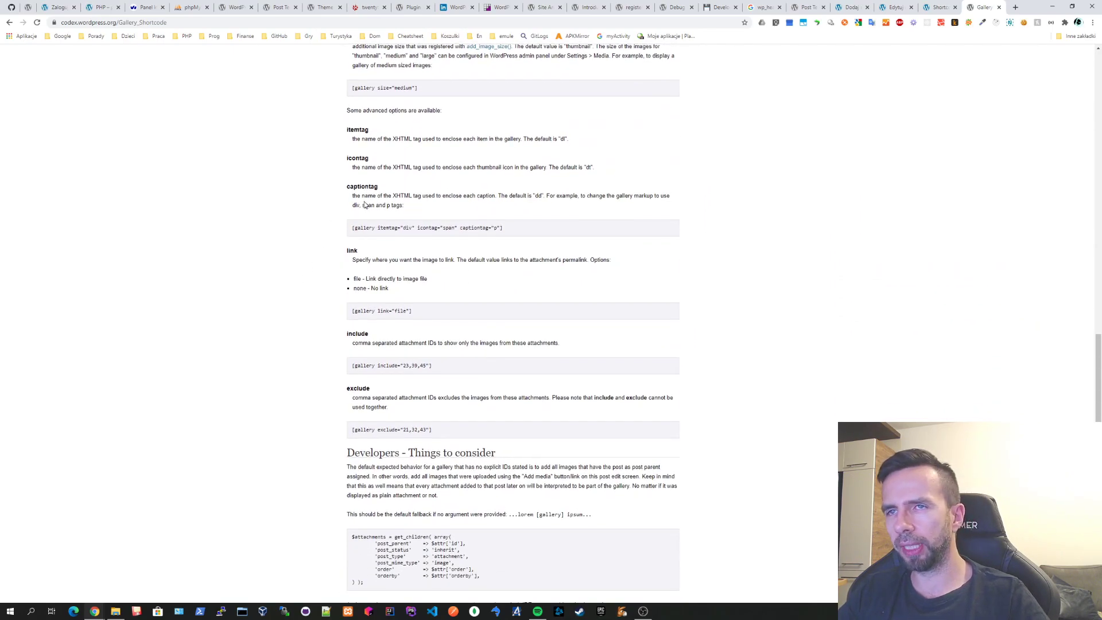
pyautogui.scroll(-4, 358, 236)
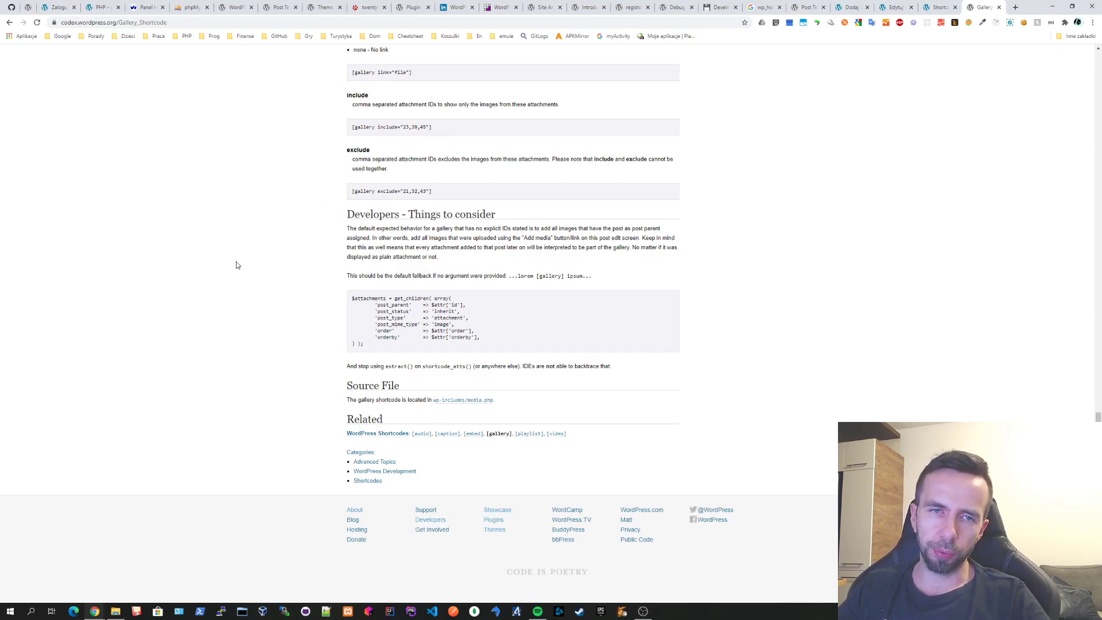
pyautogui.scroll(6, 245, 256)
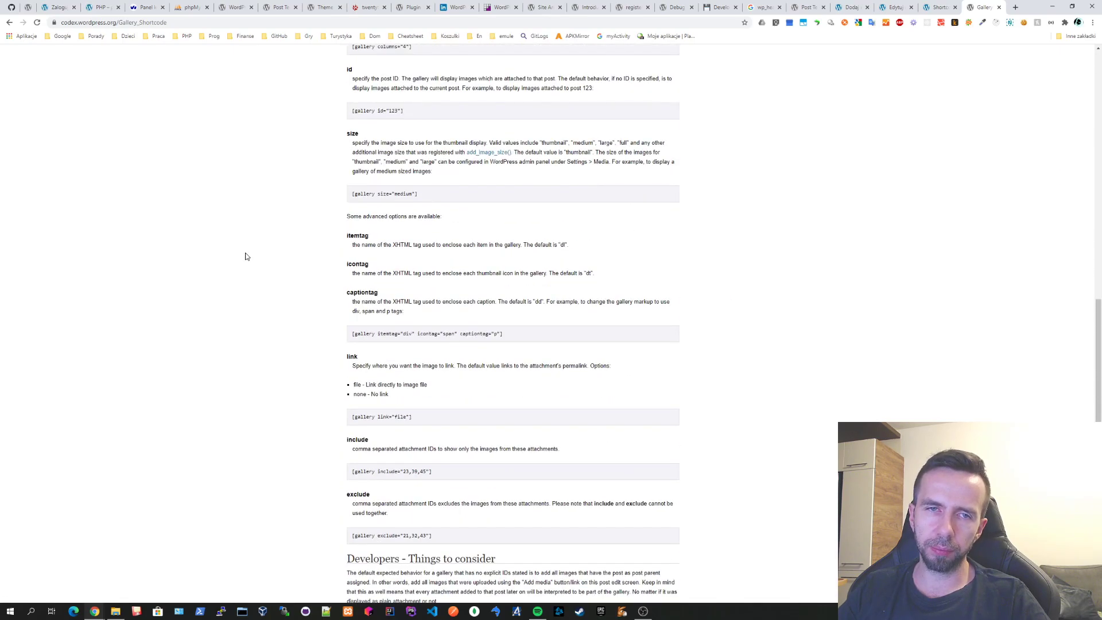
pyautogui.scroll(6, 245, 256)
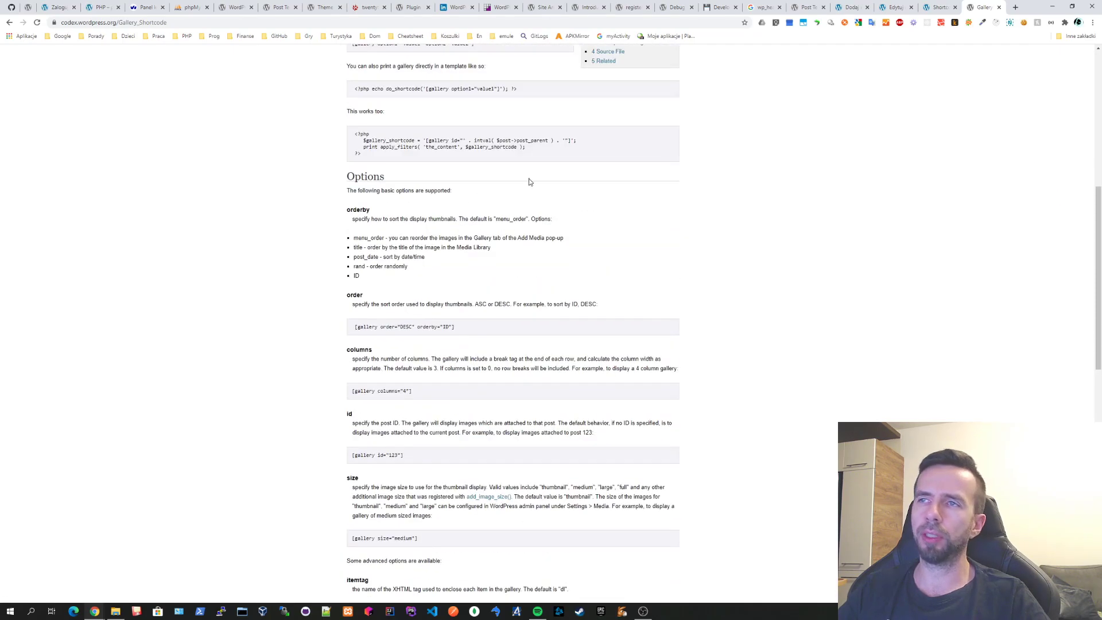
pyautogui.click(999, 7)
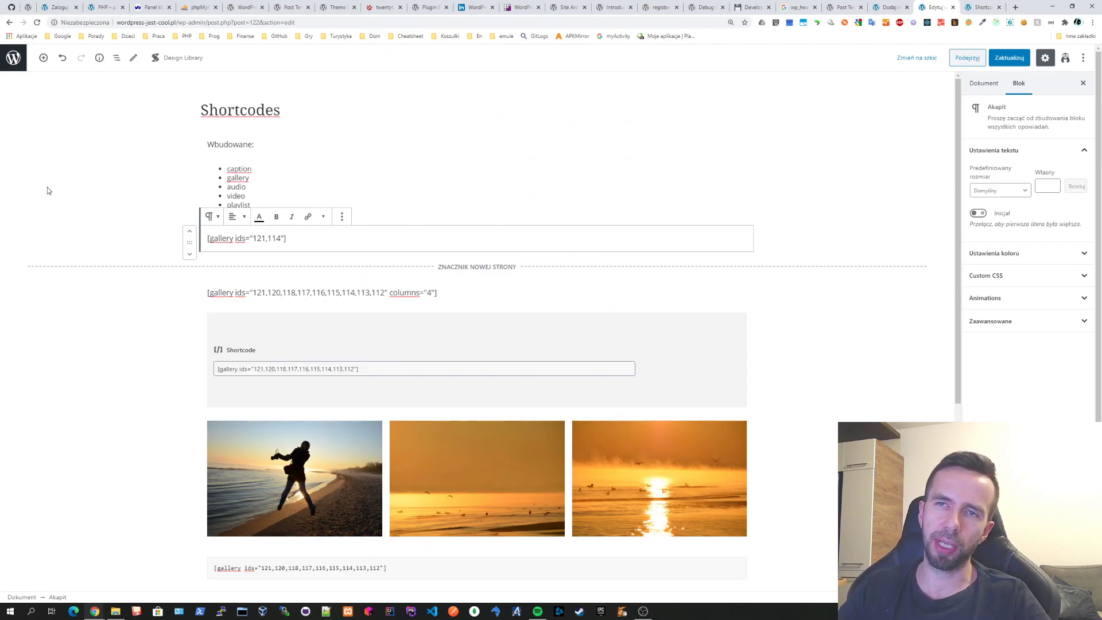
# Examine the first gallery shortcode in the post, highlighting the whole shortcode and its ids attribute, and look over the blocks below it
pyautogui.click(108, 123)
pyautogui.moveTo(287, 238); pyautogui.dragTo(205, 235)
pyautogui.click(205, 237)
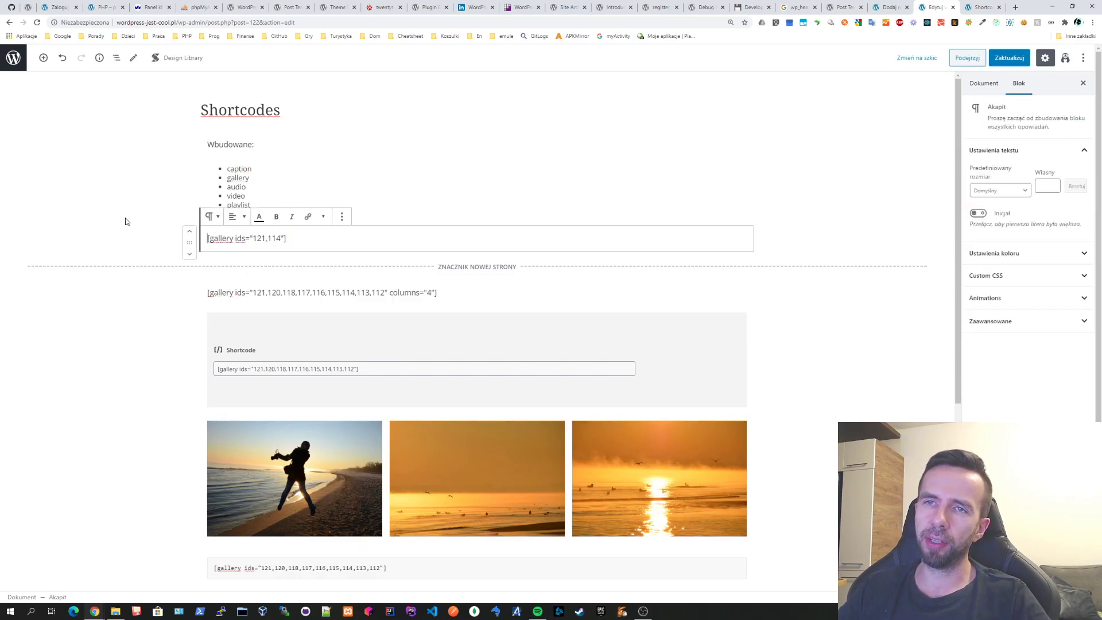
pyautogui.click(139, 180)
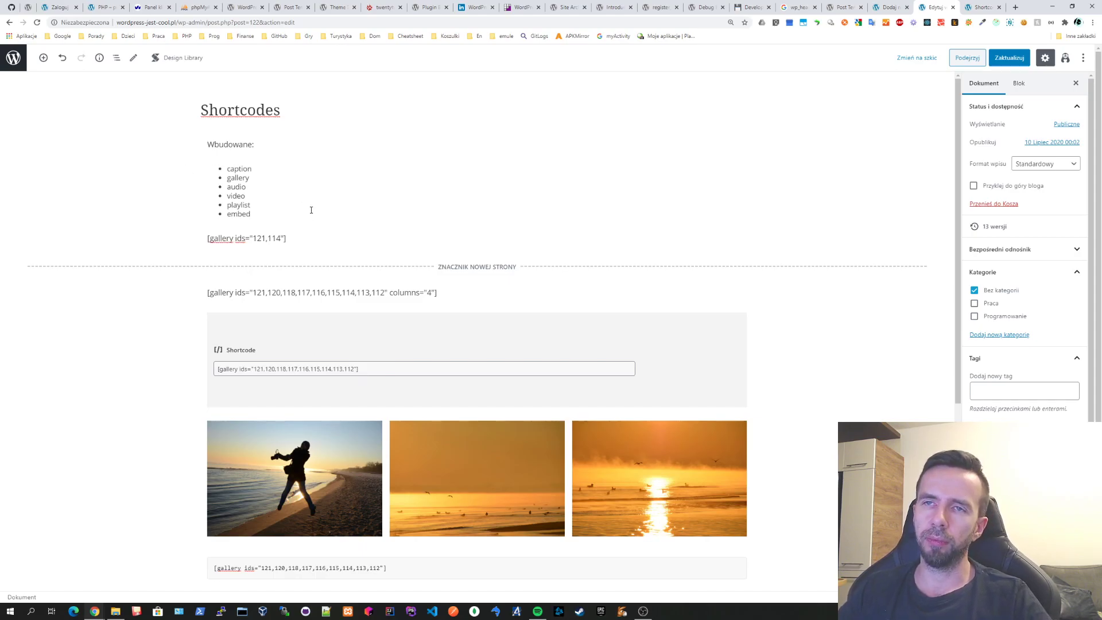
pyautogui.moveTo(288, 238); pyautogui.dragTo(211, 239)
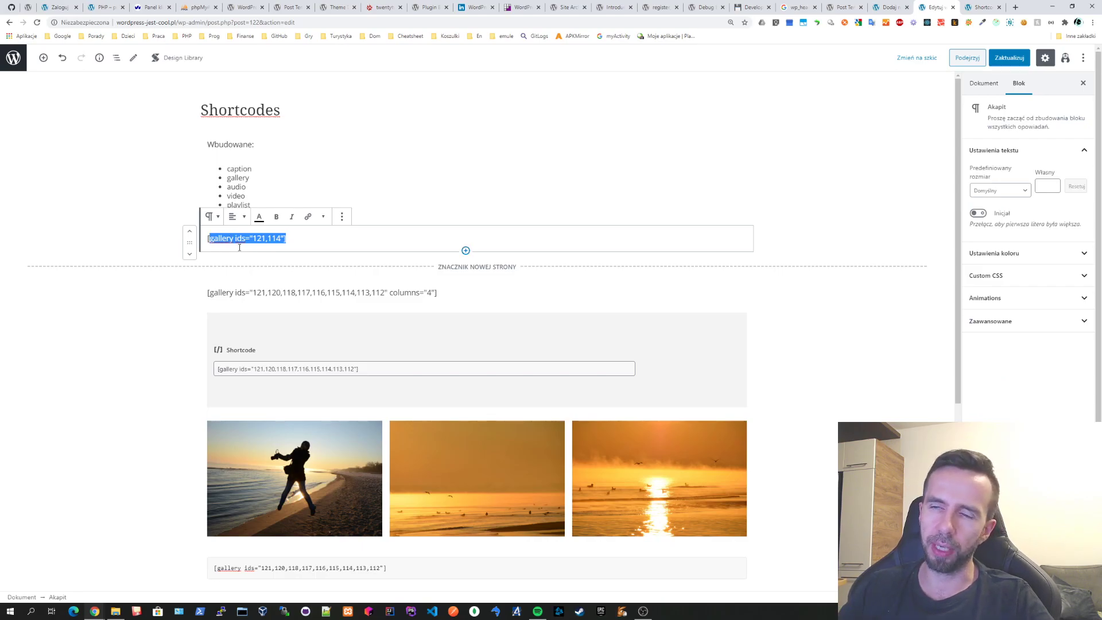
pyautogui.click(300, 241)
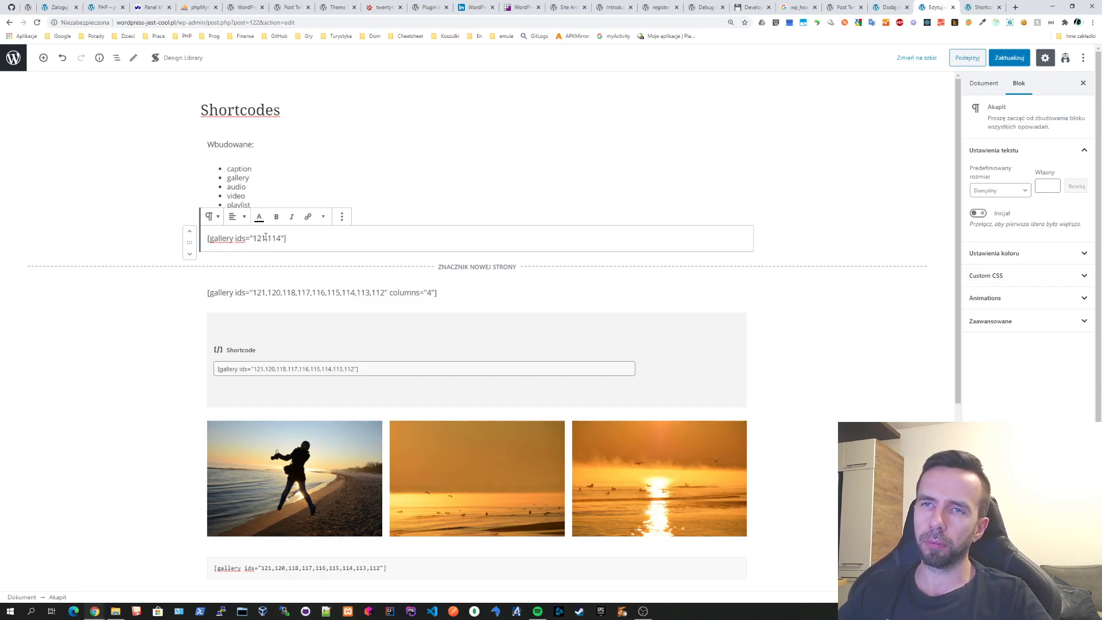
pyautogui.moveTo(235, 239); pyautogui.dragTo(284, 238)
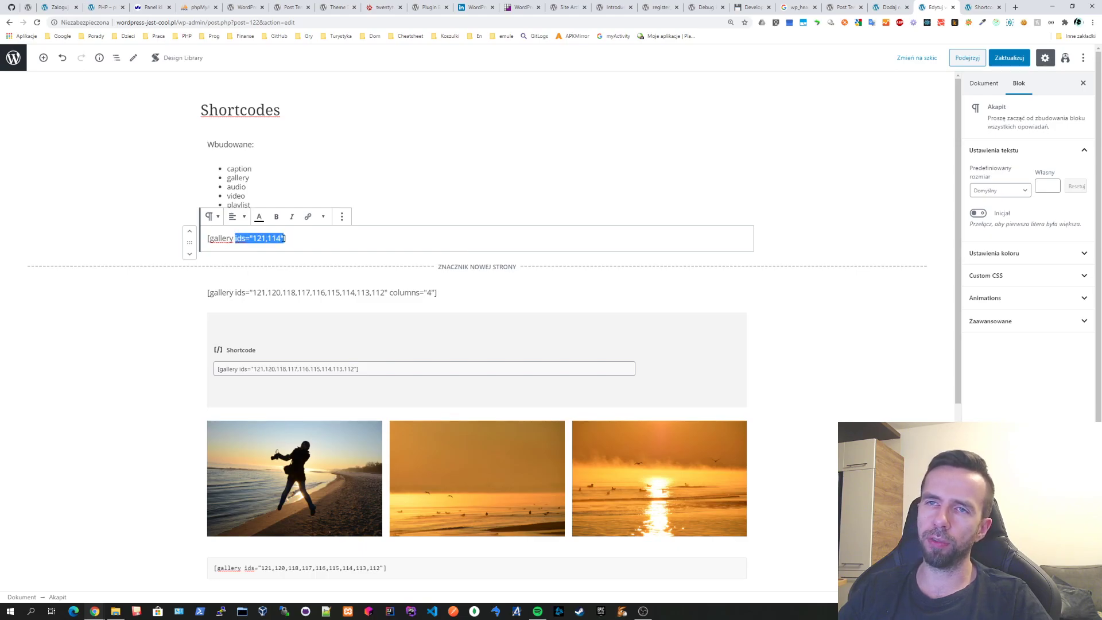
pyautogui.click(266, 238)
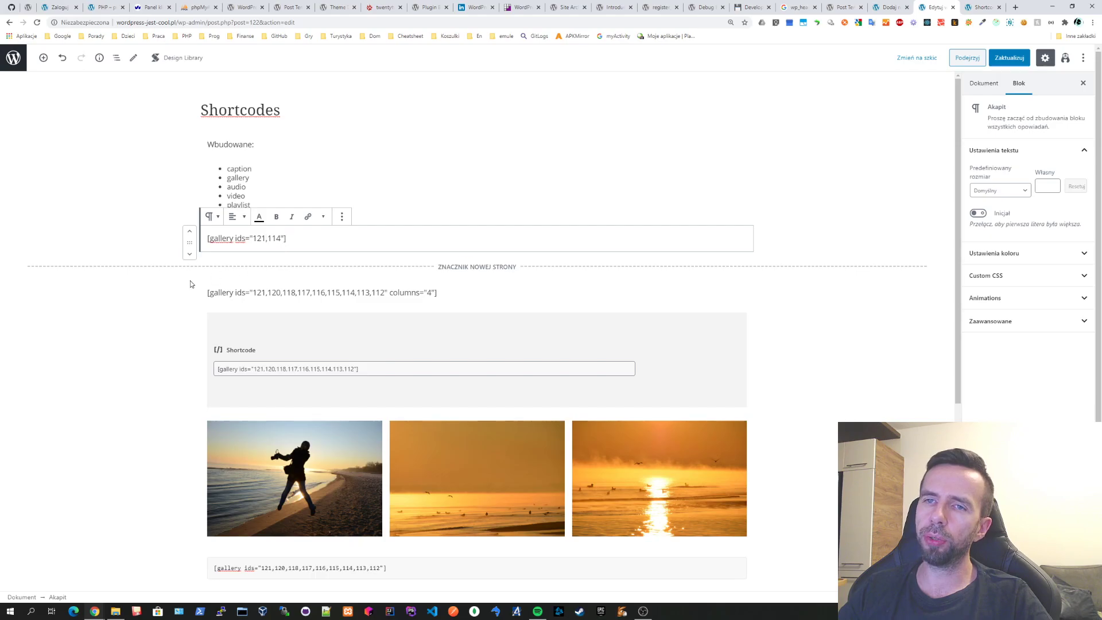
pyautogui.scroll(-5, 191, 283)
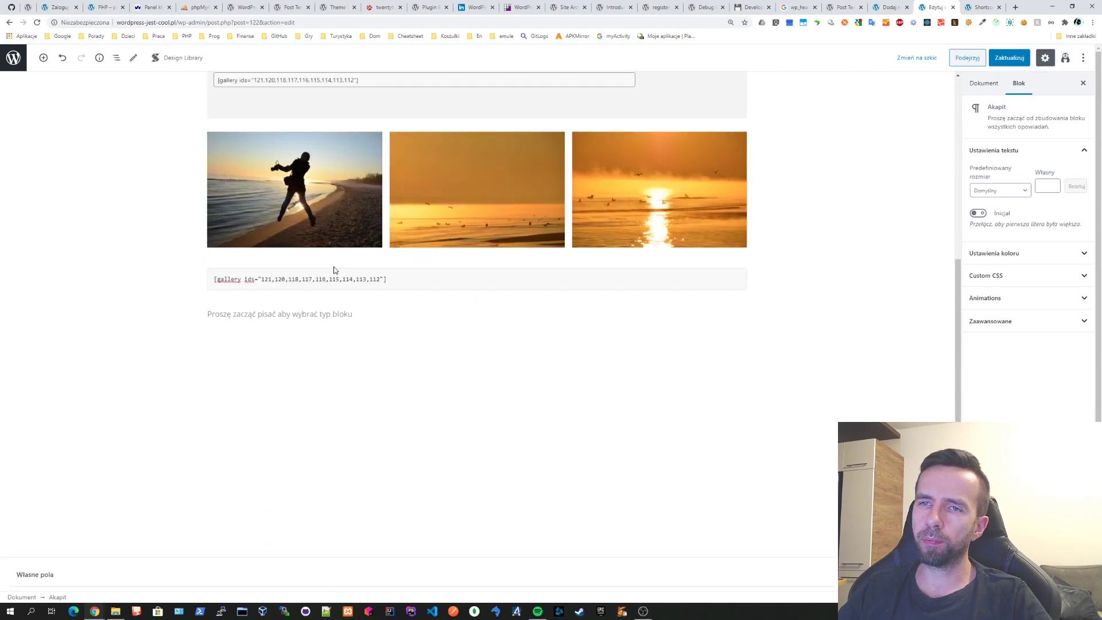
pyautogui.scroll(4, 252, 211)
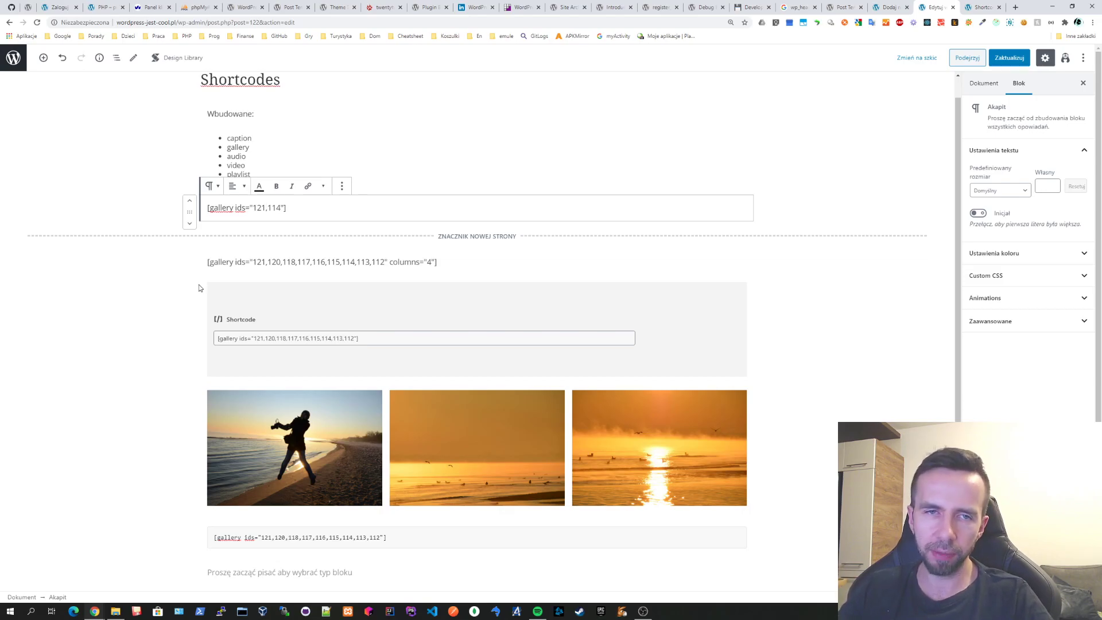
pyautogui.click(131, 156)
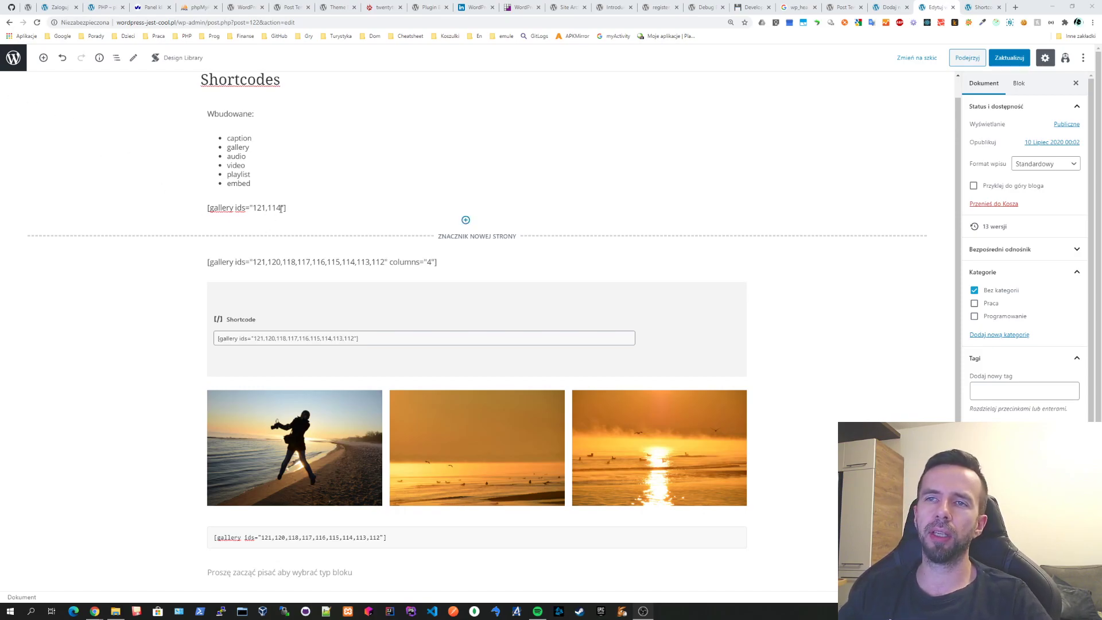
pyautogui.click(279, 208)
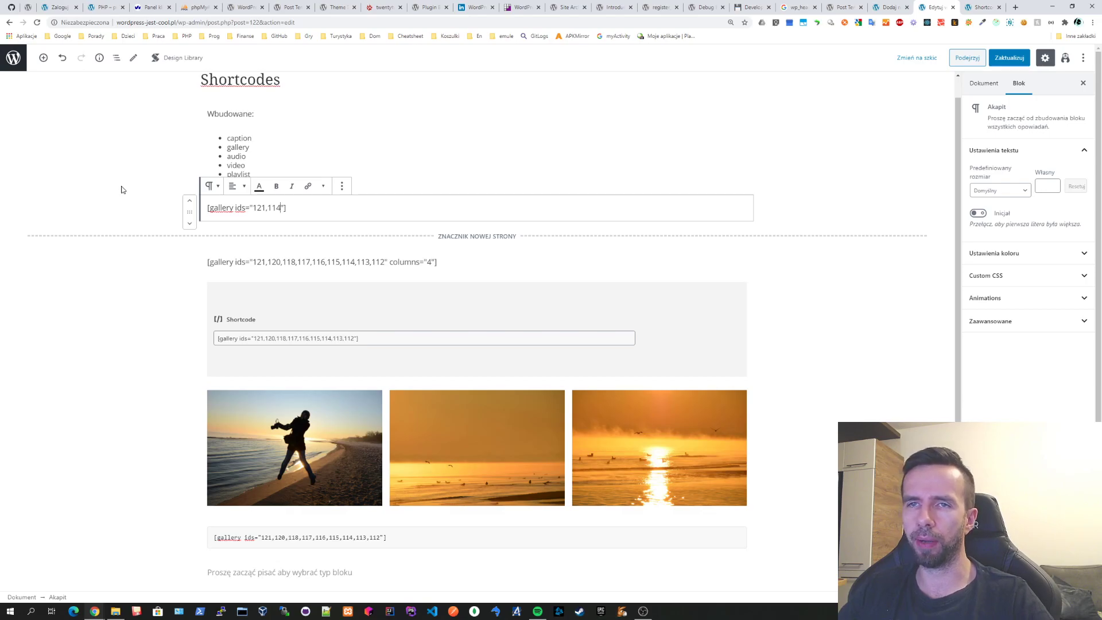
pyautogui.click(167, 307)
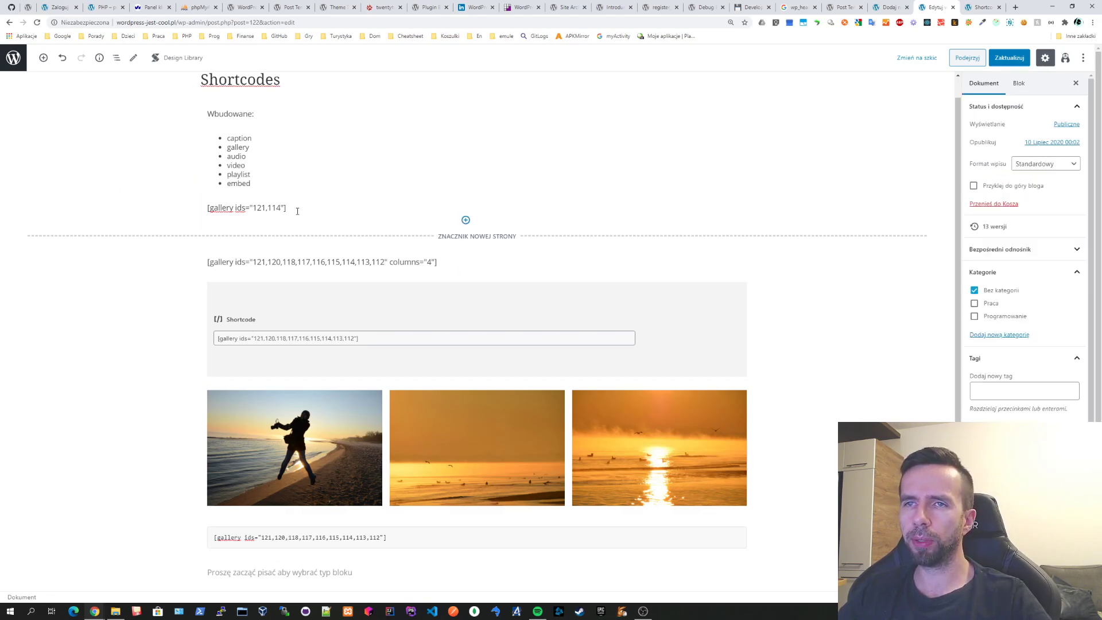
# Delete the paragraph block containing the gallery shortcode with ids "121,114"
pyautogui.click(254, 217)
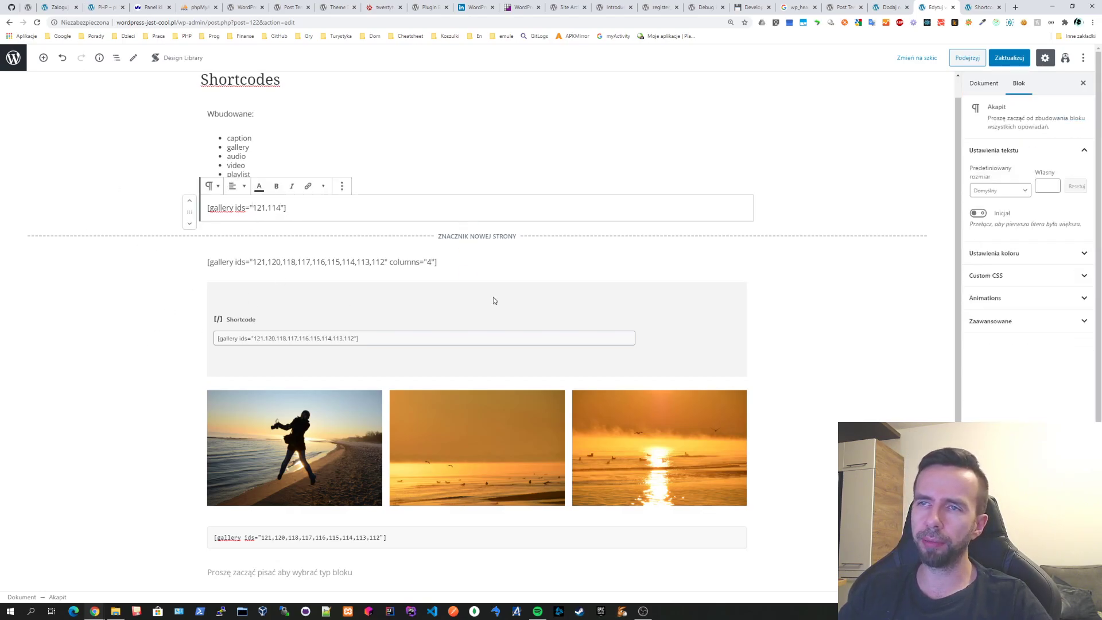
pyautogui.click(450, 262)
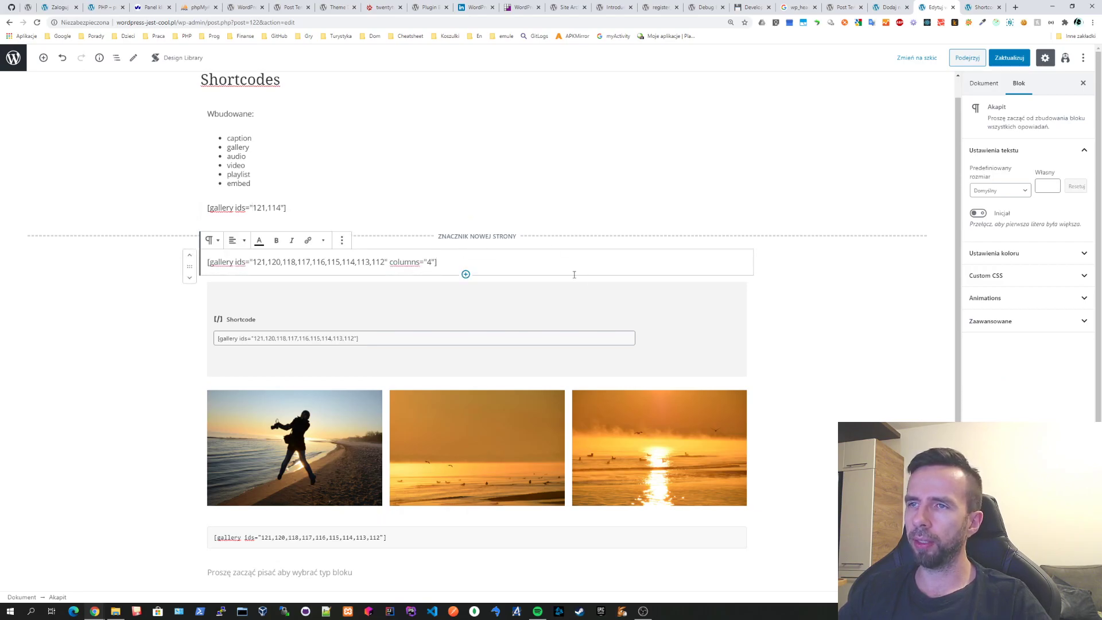
pyautogui.click(541, 213)
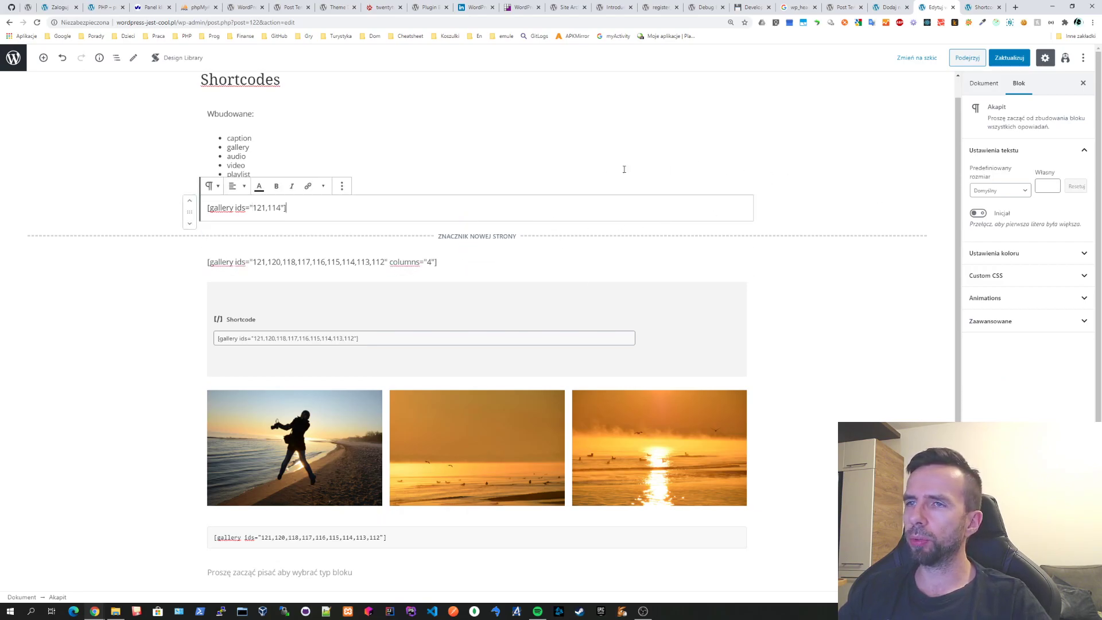
pyautogui.click(343, 186)
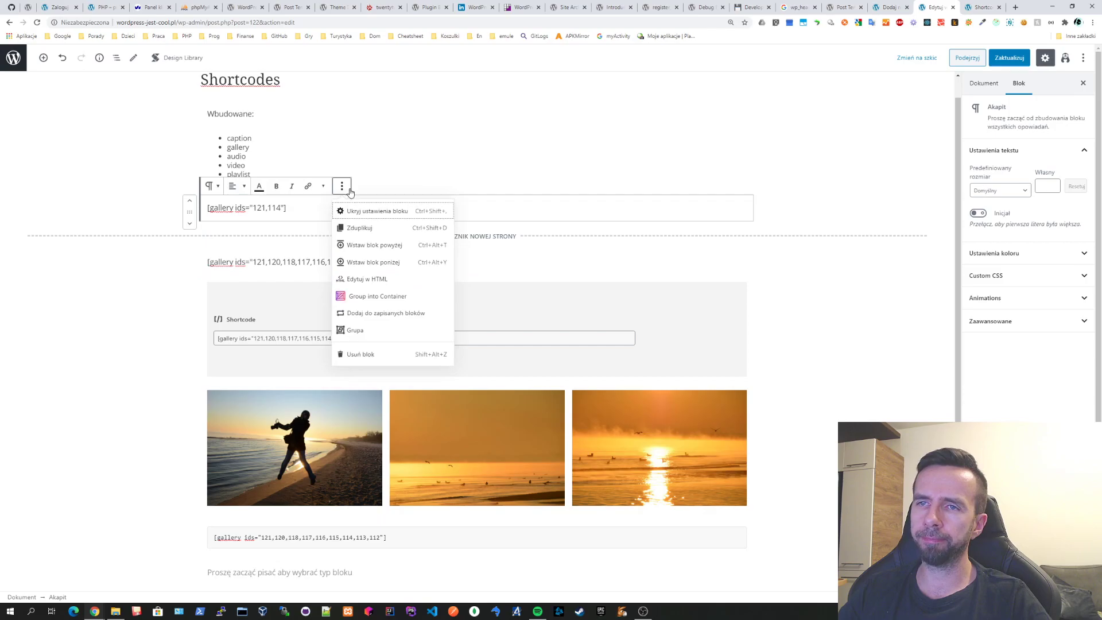
pyautogui.click(373, 353)
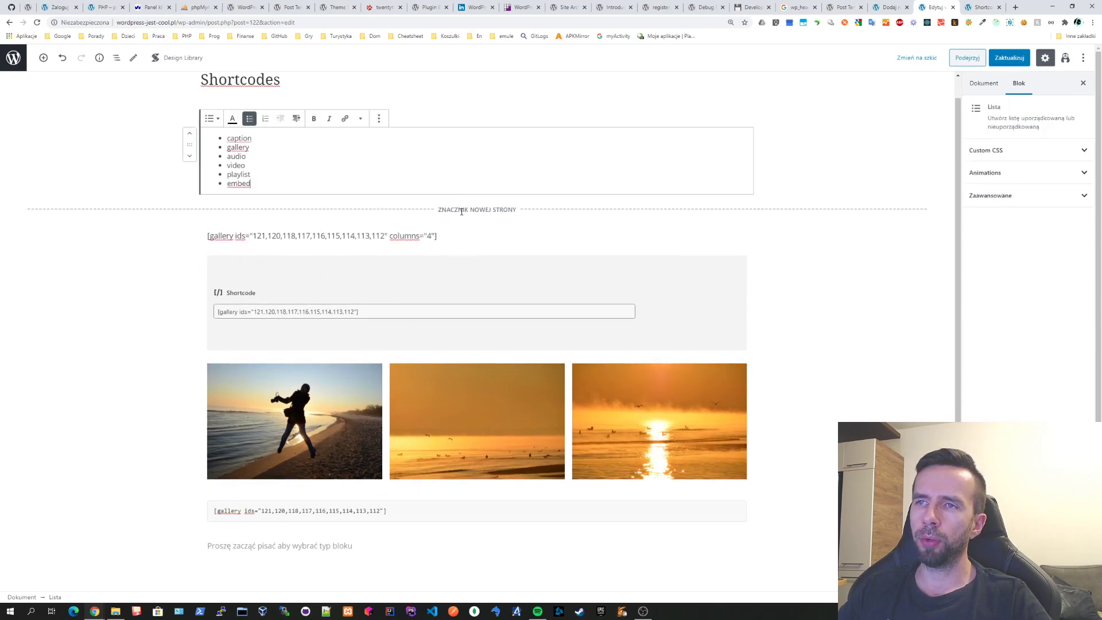
# Delete the page break block between the list and the gallery shortcode with four columns
pyautogui.click(465, 221)
pyautogui.click(493, 209)
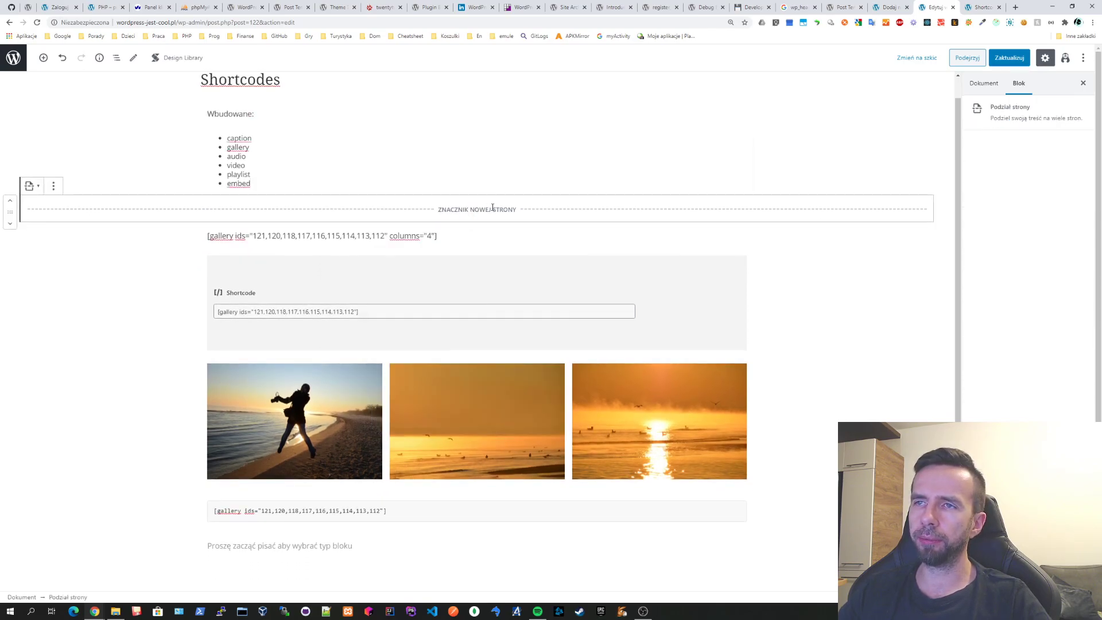
pyautogui.click(54, 186)
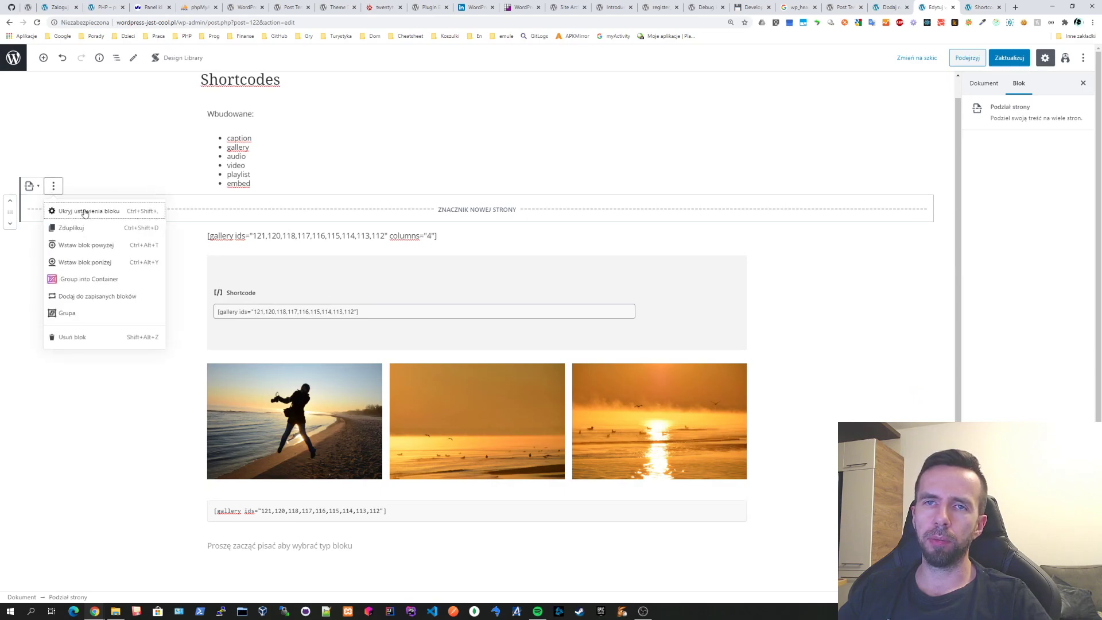
pyautogui.click(93, 339)
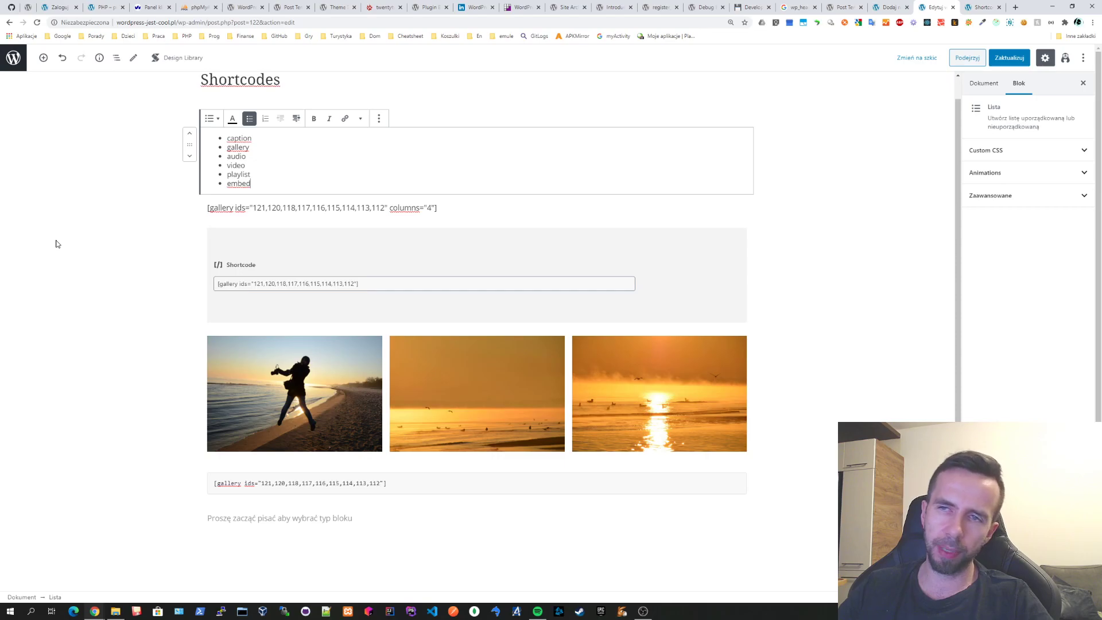
pyautogui.click(316, 208)
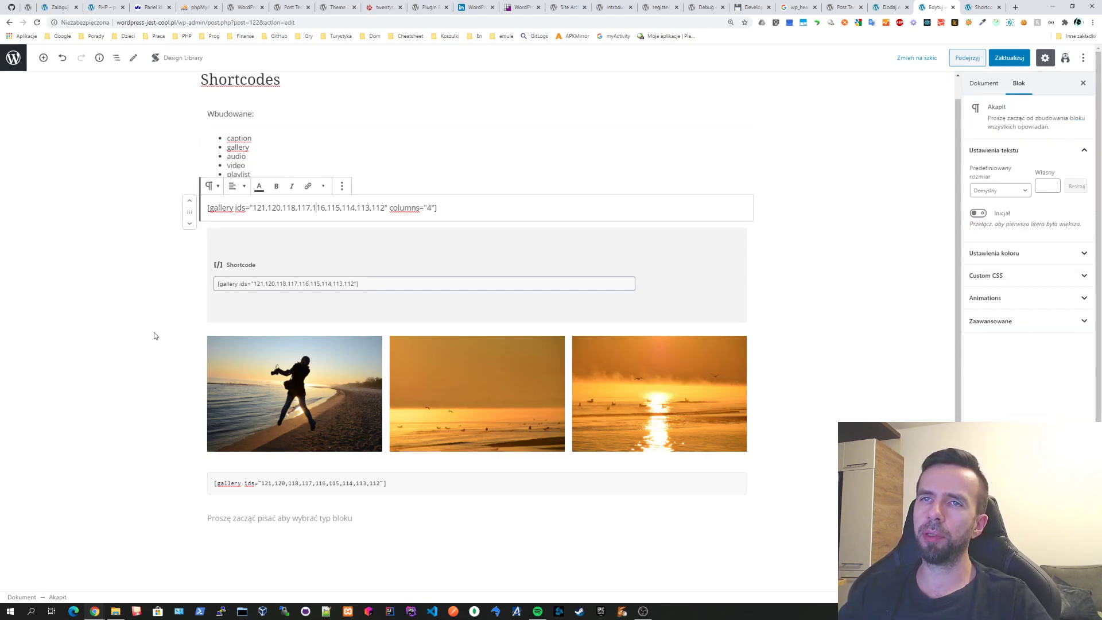
pyautogui.click(89, 273)
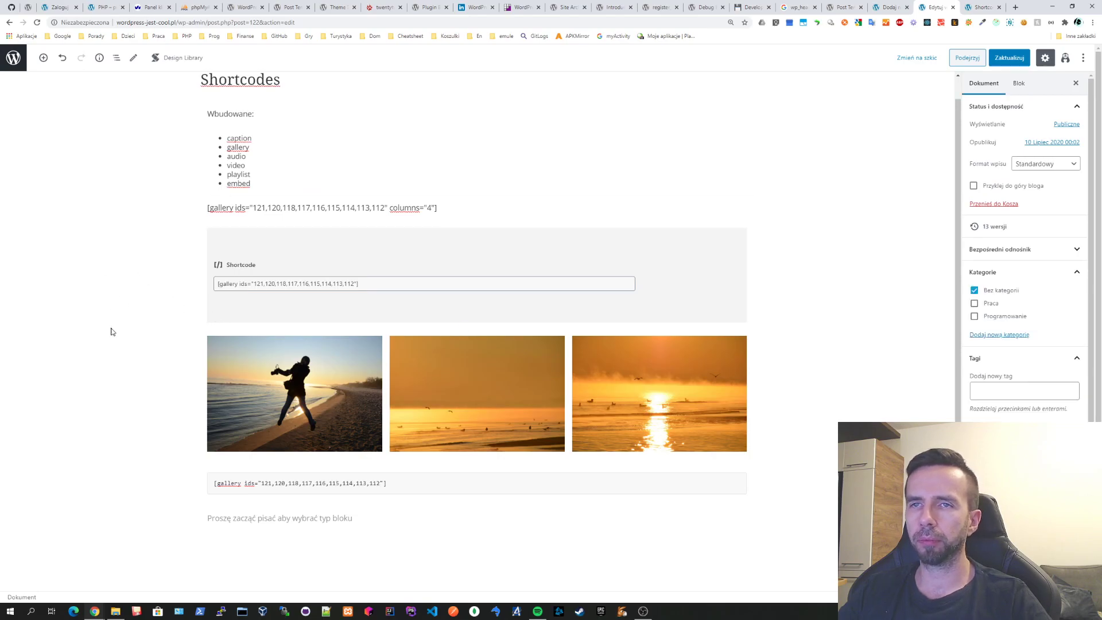
pyautogui.scroll(-4, 136, 315)
pyautogui.scroll(3, 310, 264)
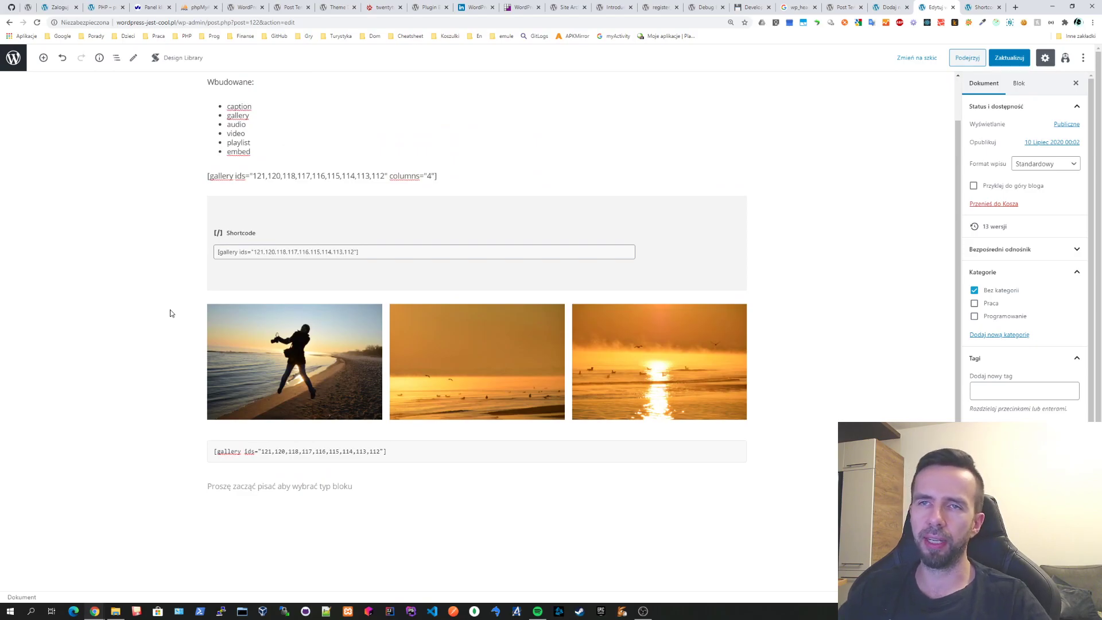
pyautogui.click(453, 176)
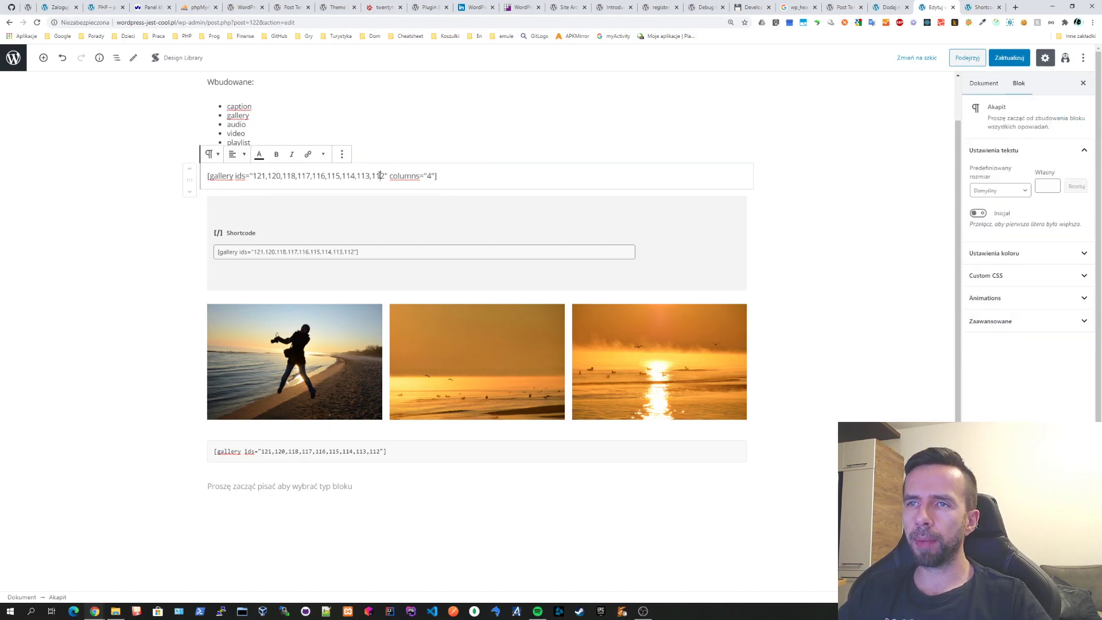
# Insert a new block above the existing Shortcode block, searching the block library for "sho" and choosing the Shortcode block
pyautogui.click(418, 218)
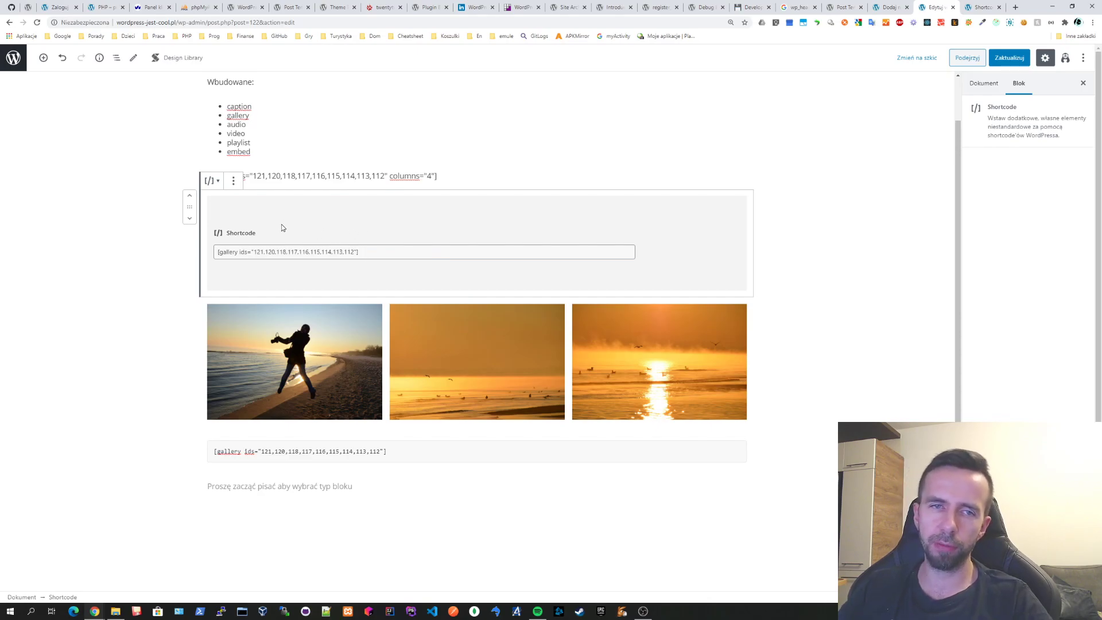
pyautogui.click(233, 181)
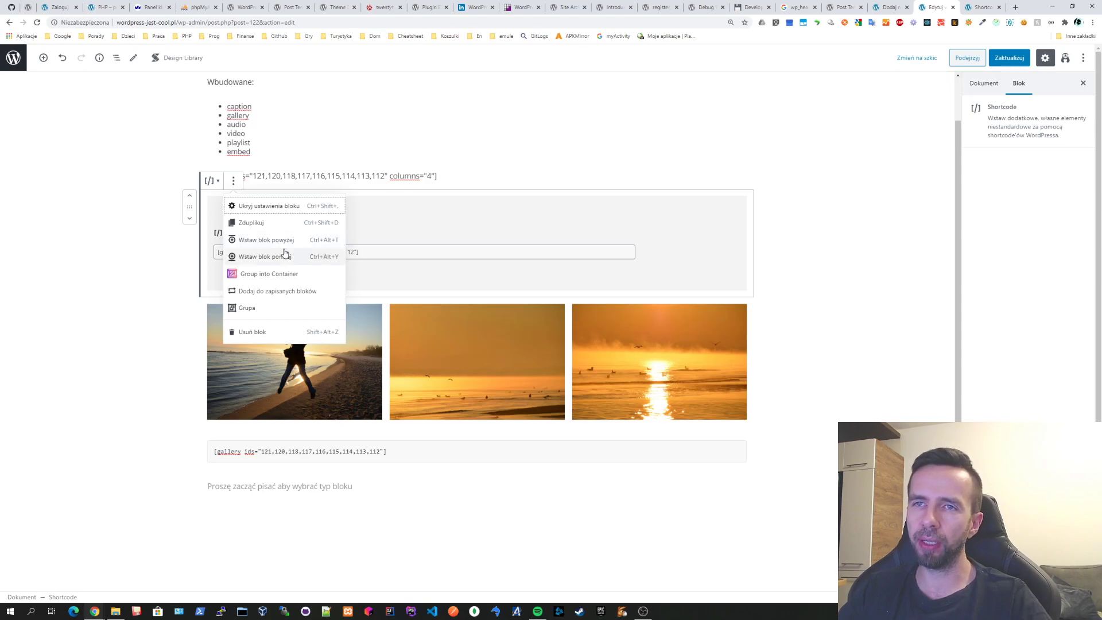
pyautogui.click(290, 241)
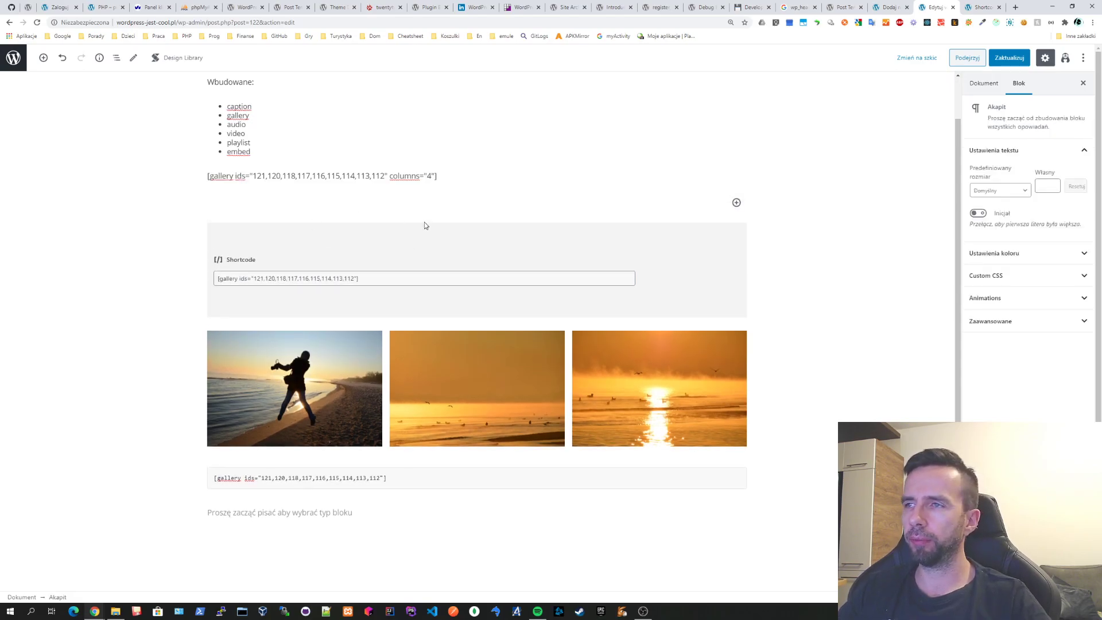
pyautogui.click(737, 202)
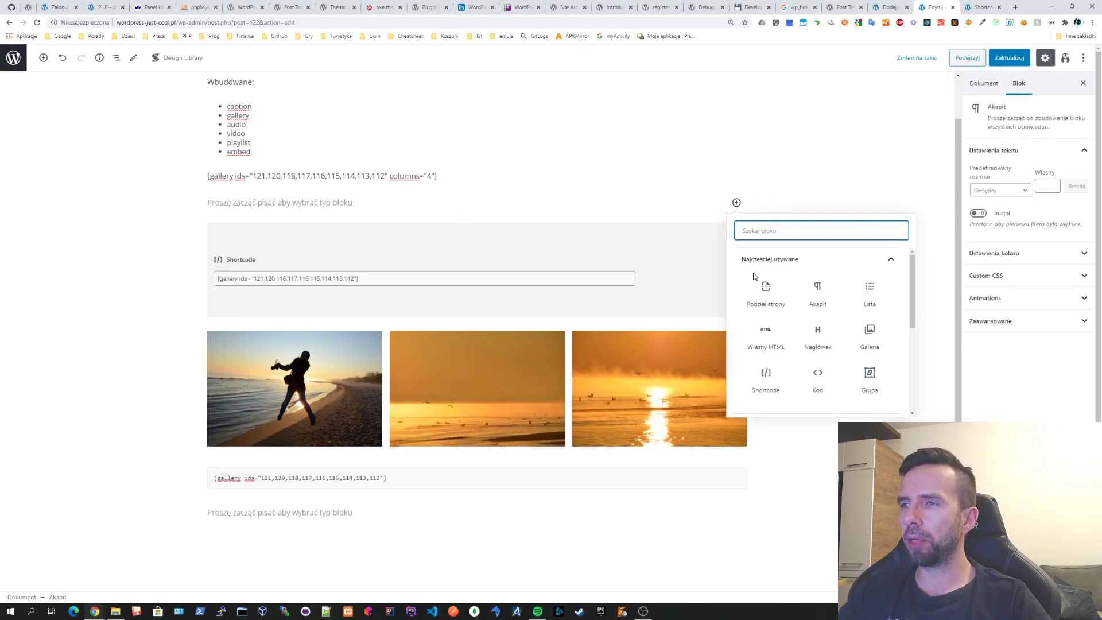
pyautogui.click(891, 259)
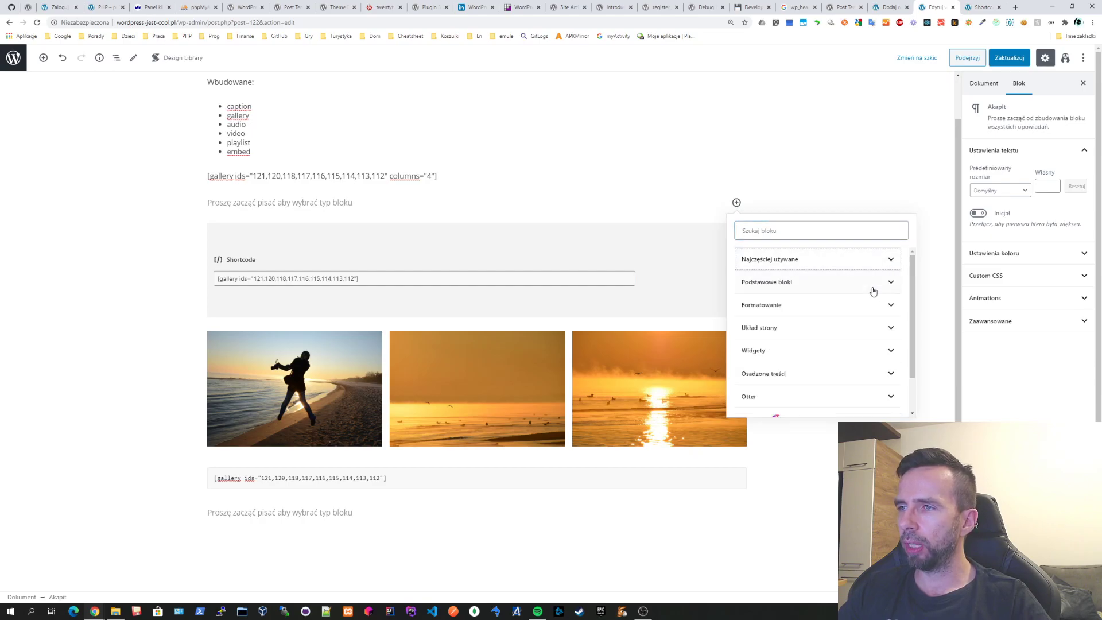
pyautogui.click(850, 285)
pyautogui.moveTo(915, 299); pyautogui.dragTo(920, 312)
pyautogui.click(797, 231)
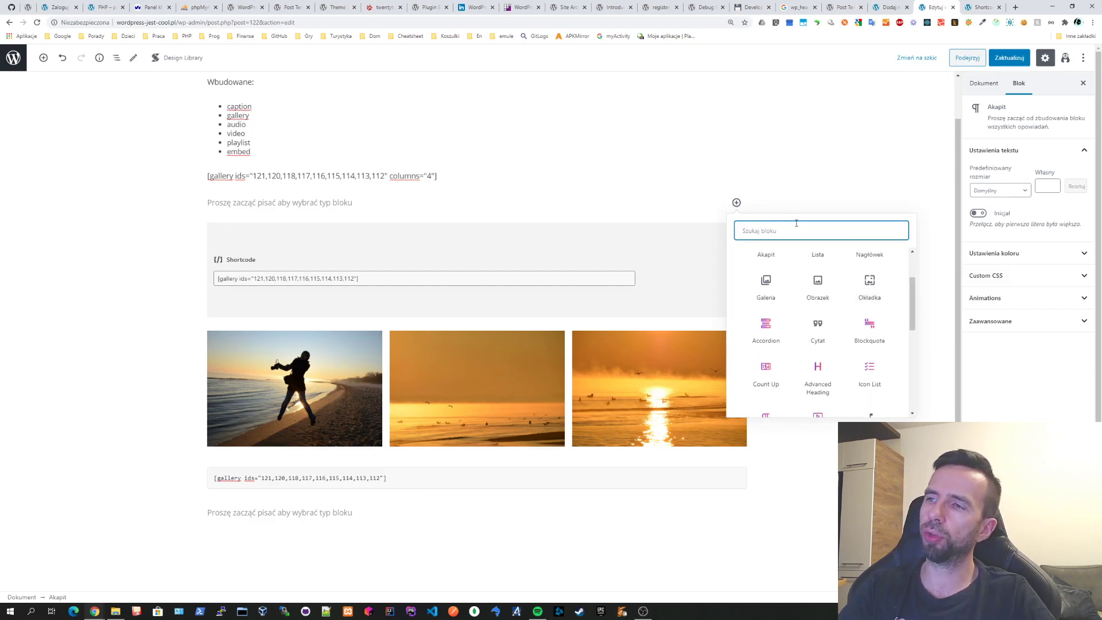
pyautogui.write('sho')
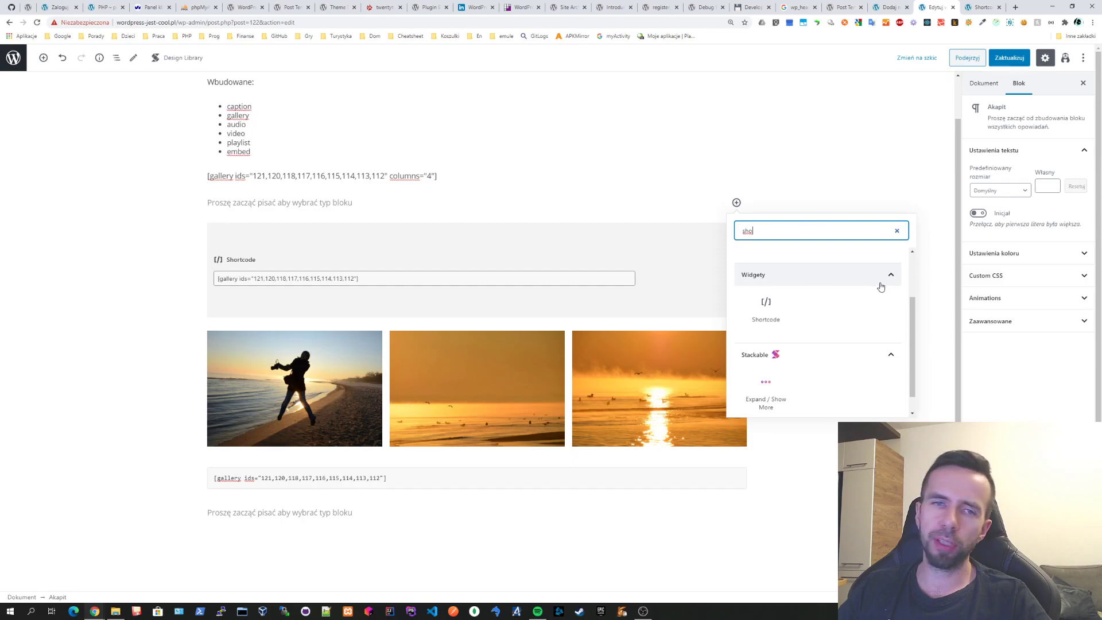
pyautogui.click(768, 307)
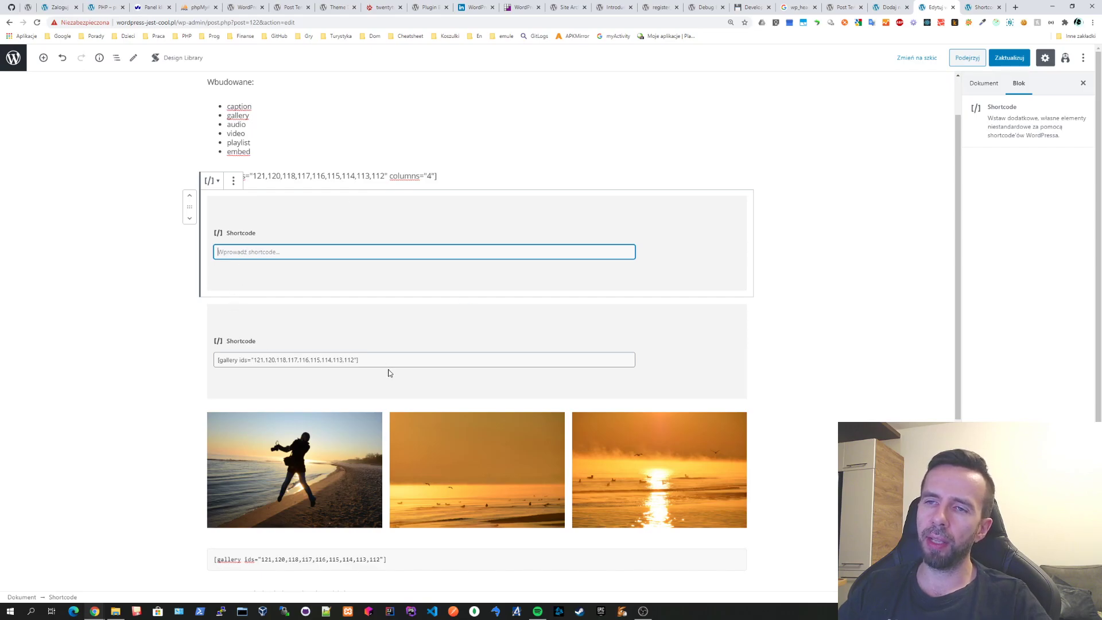
# Copy the gallery shortcode with all nine ids from the existing Shortcode block into the new empty Shortcode block above it
pyautogui.tripleClick(373, 361)
pyautogui.hotkey('ctrl', 'c')
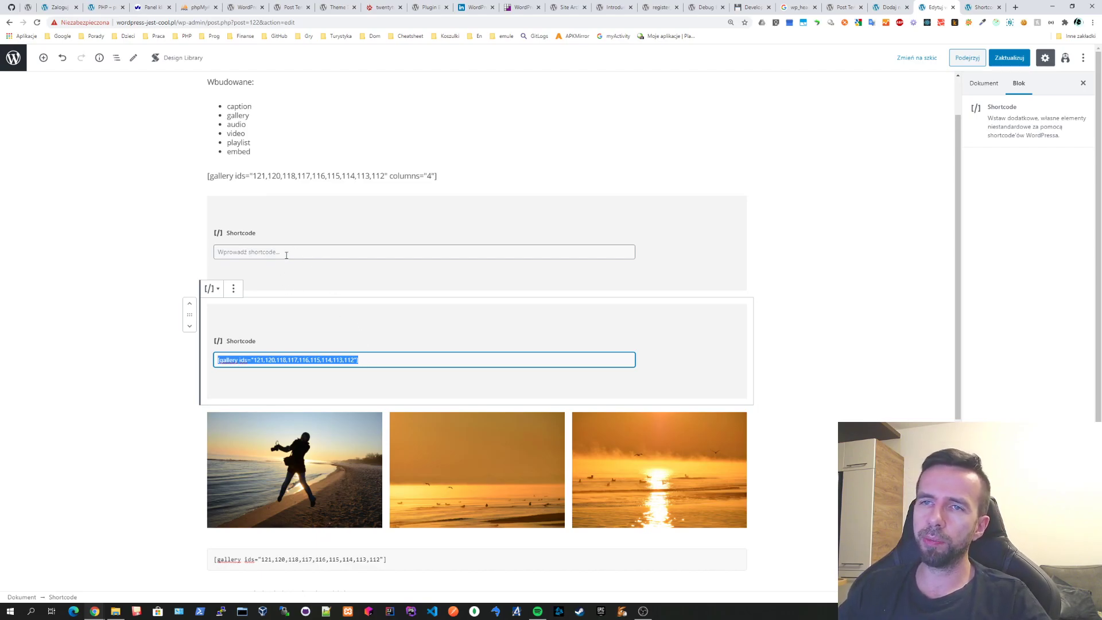
pyautogui.click(357, 316)
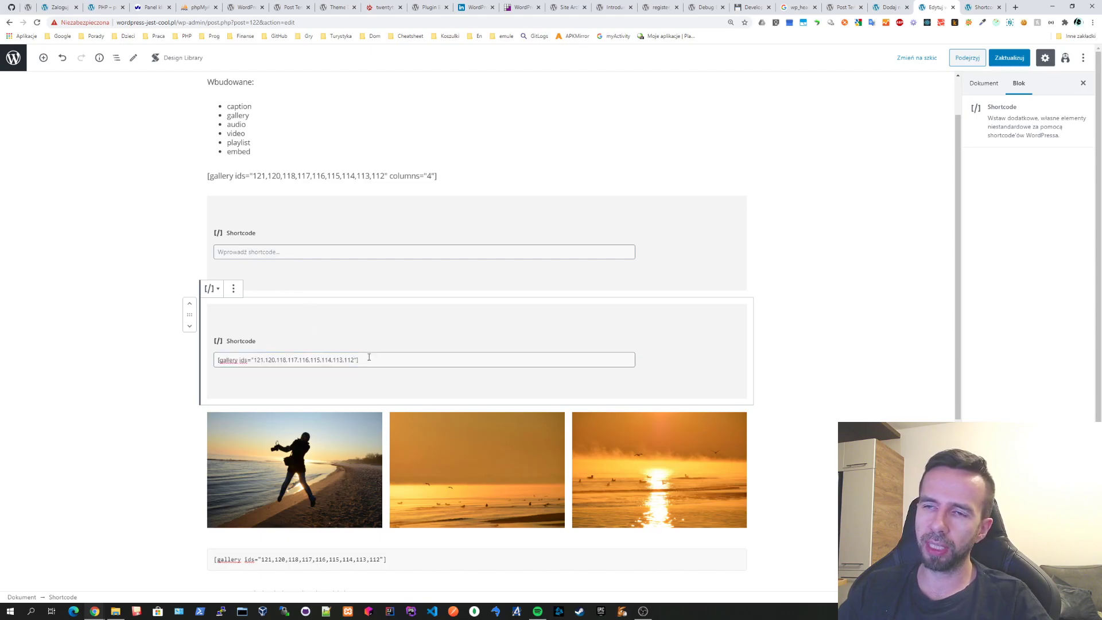
pyautogui.click(334, 252)
pyautogui.hotkey('ctrl', 'v')
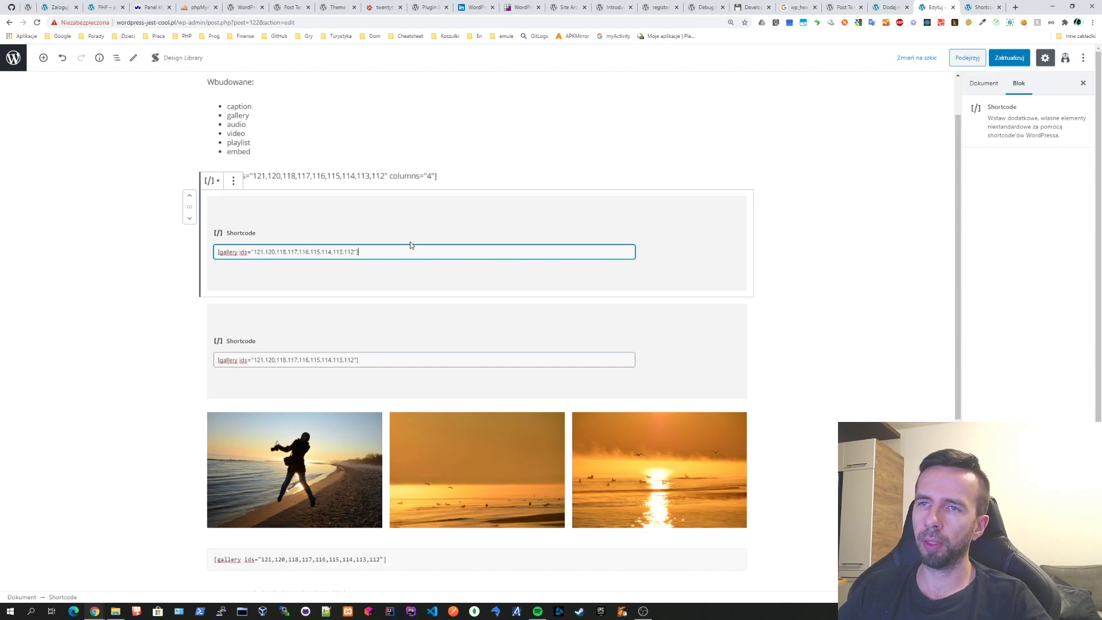
pyautogui.press('BackSpace')
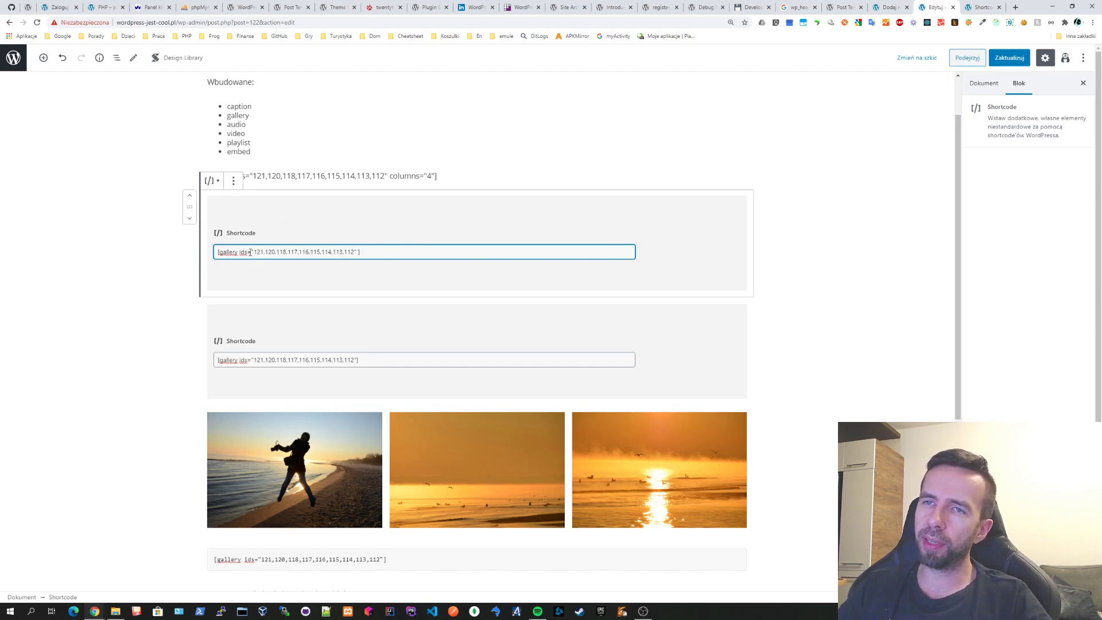
# Highlight the new shortcode's ids, open the media library, and check the attachment ID of the dark beach photo in its page address
pyautogui.moveTo(254, 252); pyautogui.dragTo(352, 248)
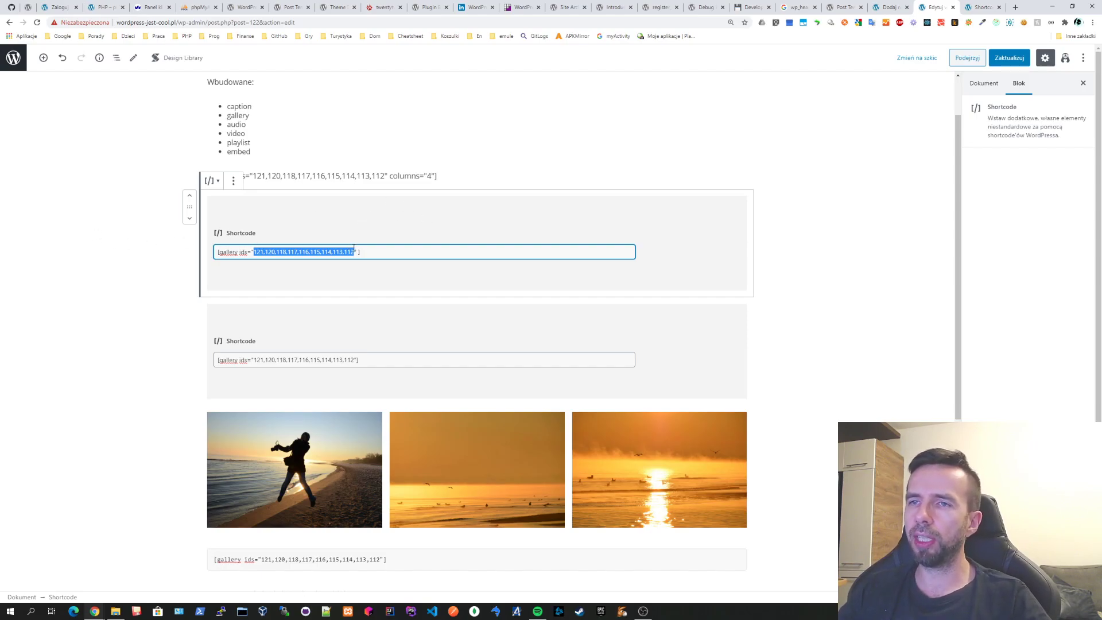
pyautogui.click(392, 213)
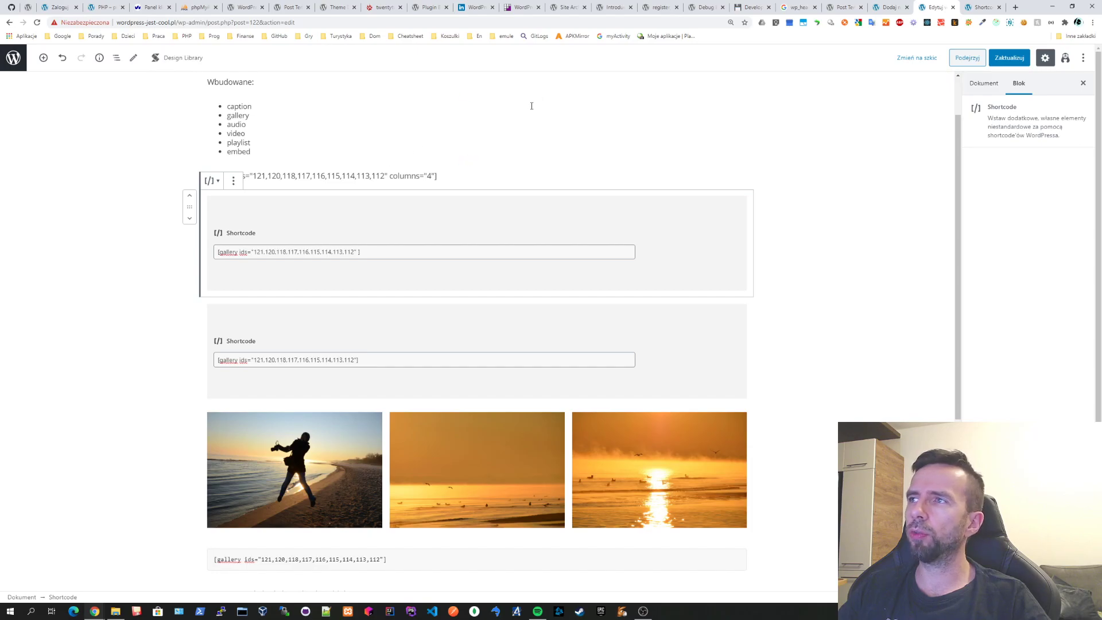
pyautogui.click(985, 7)
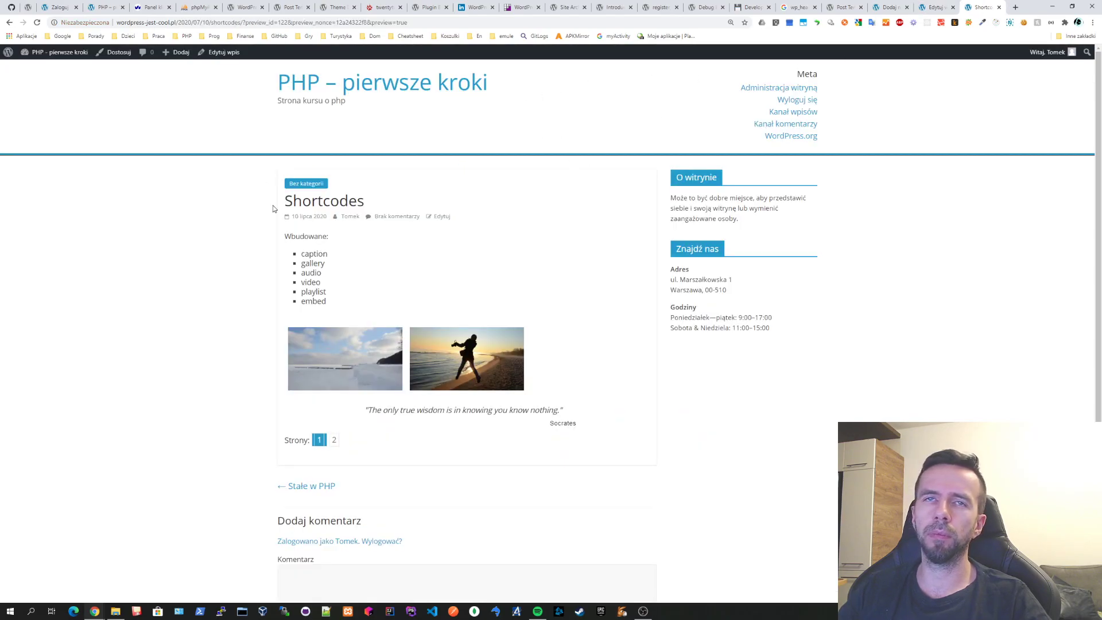
pyautogui.click(18, 67)
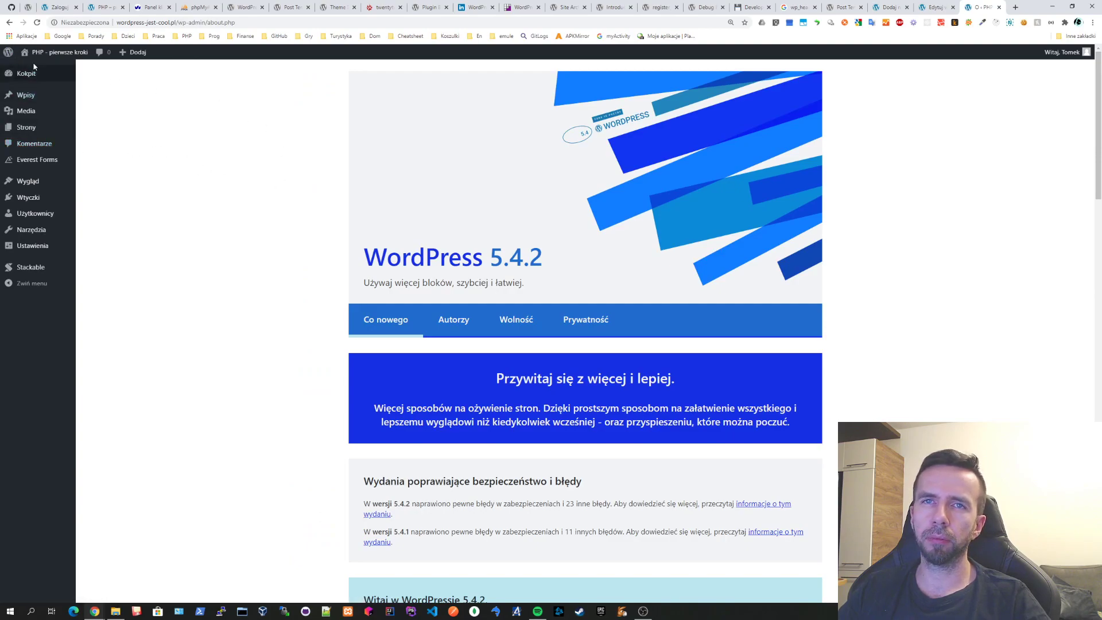
pyautogui.click(38, 115)
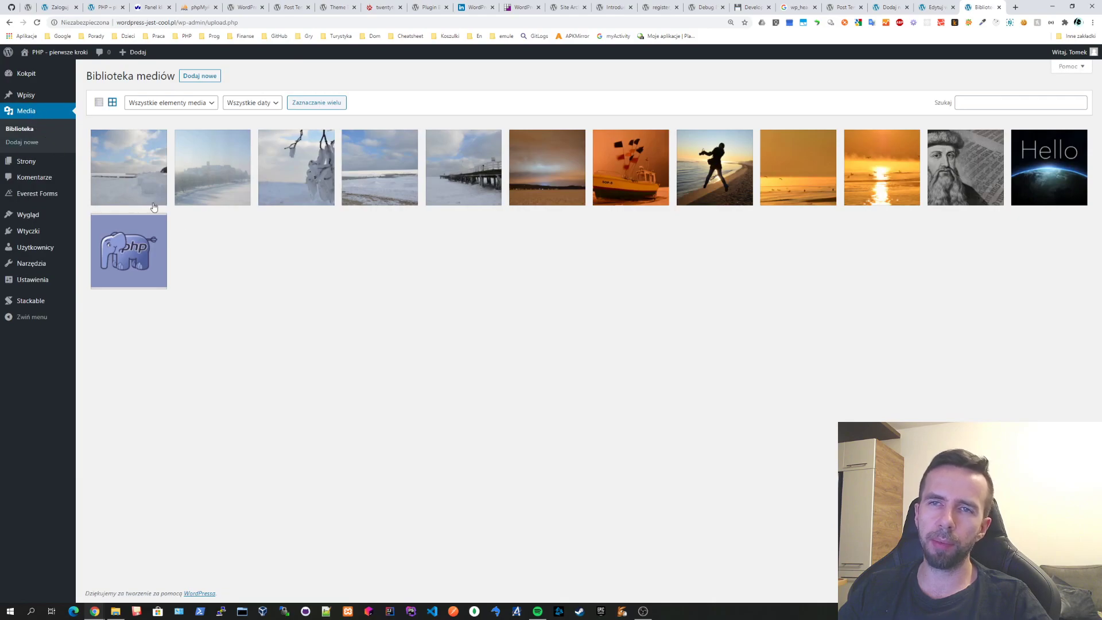
pyautogui.click(23, 129)
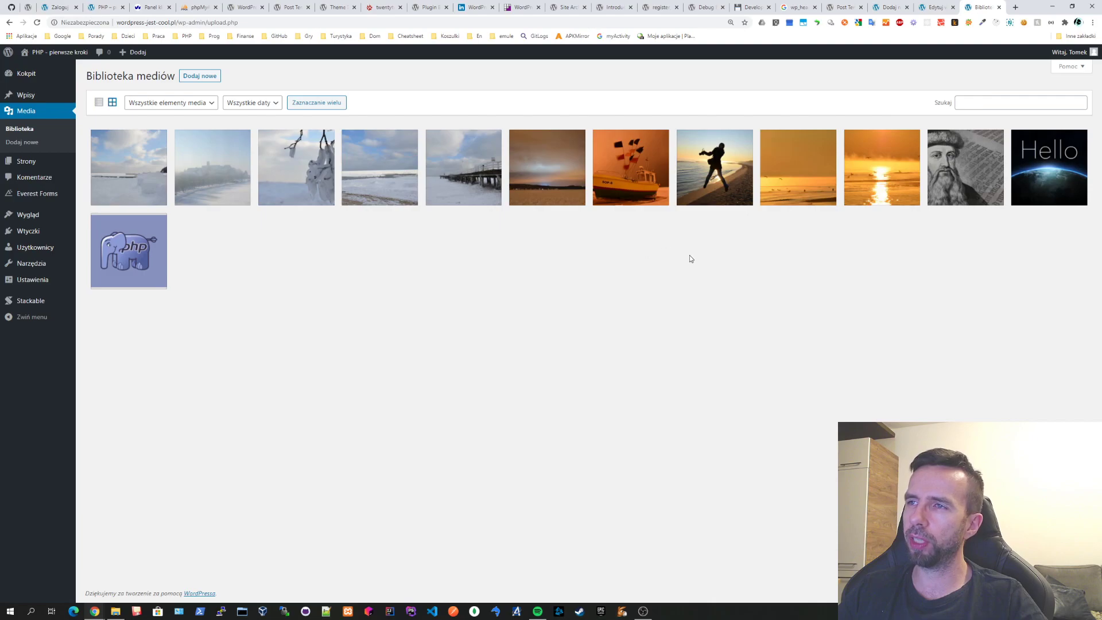
pyautogui.hotkey('alt', 'Left')
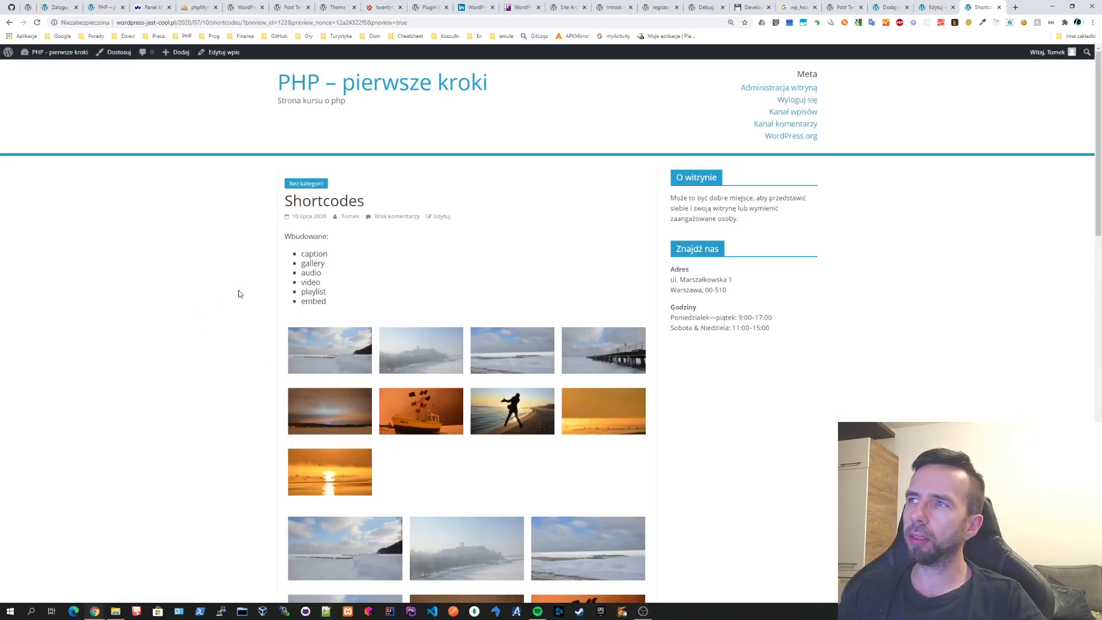
pyautogui.hotkey('alt', 'Right')
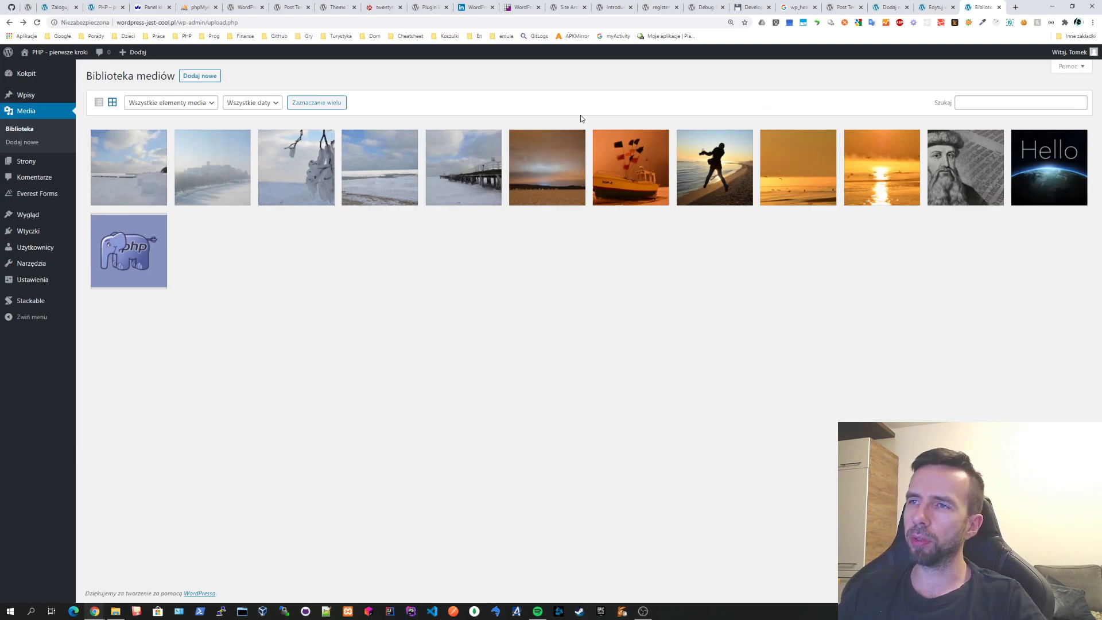
pyautogui.click(571, 197)
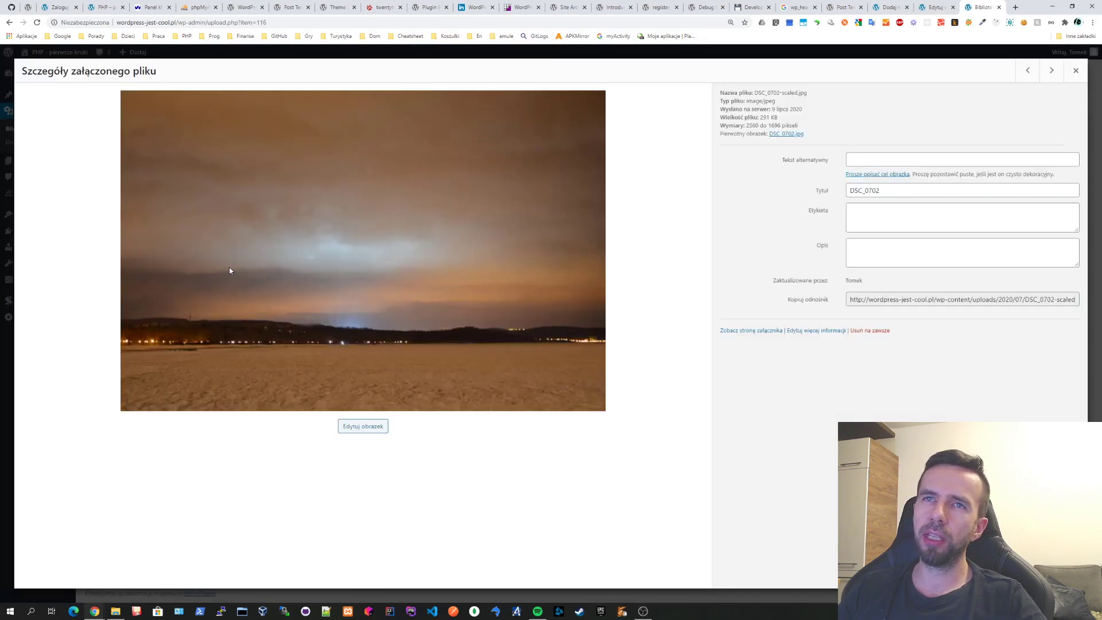
pyautogui.doubleClick(262, 23)
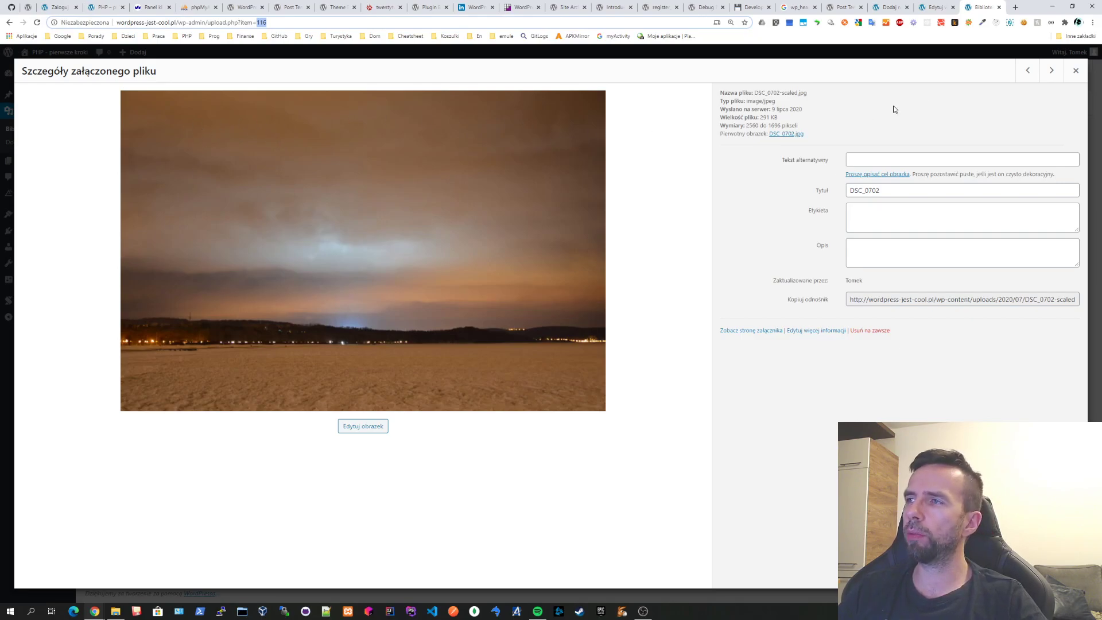
# Return to the post editor and add the attribute columns="2" after the ids in the new block's gallery shortcode
pyautogui.click(927, 7)
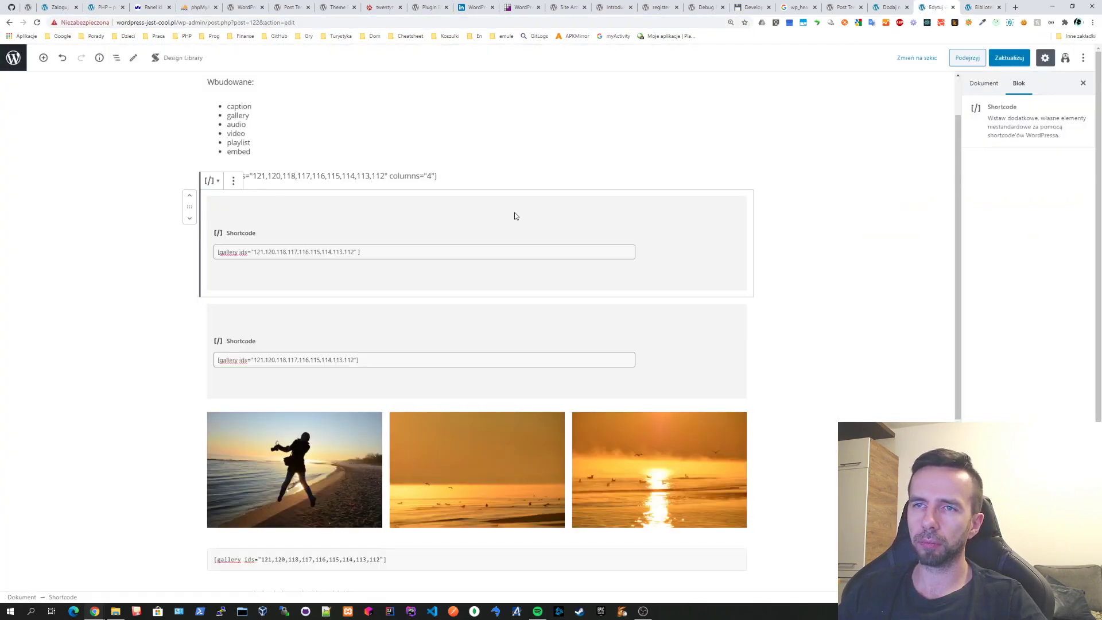
pyautogui.click(295, 255)
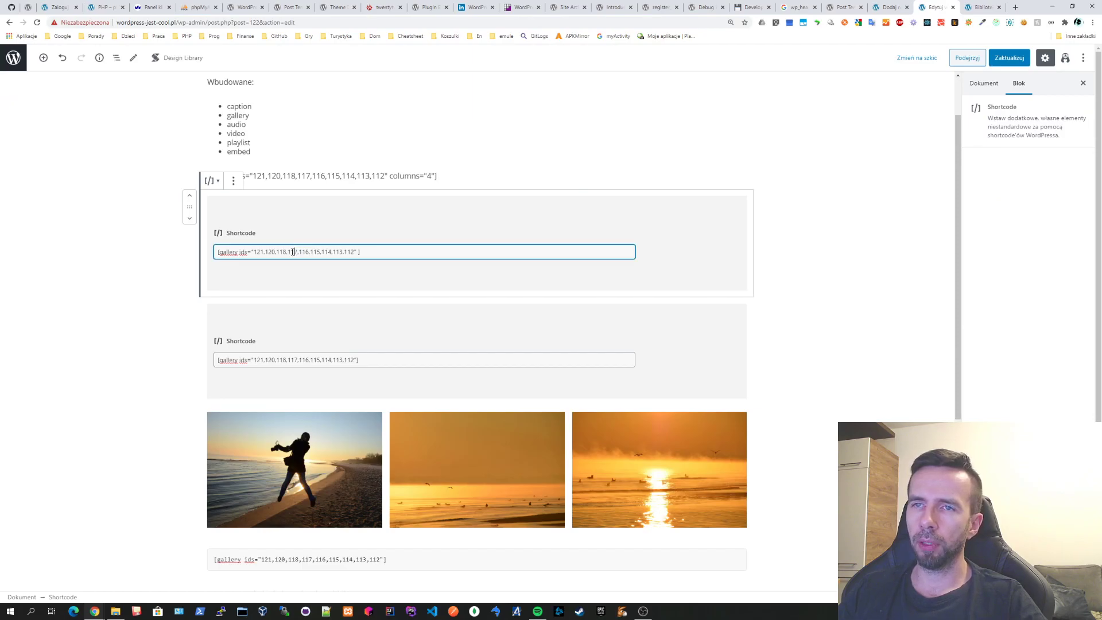
pyautogui.moveTo(288, 251); pyautogui.dragTo(298, 250)
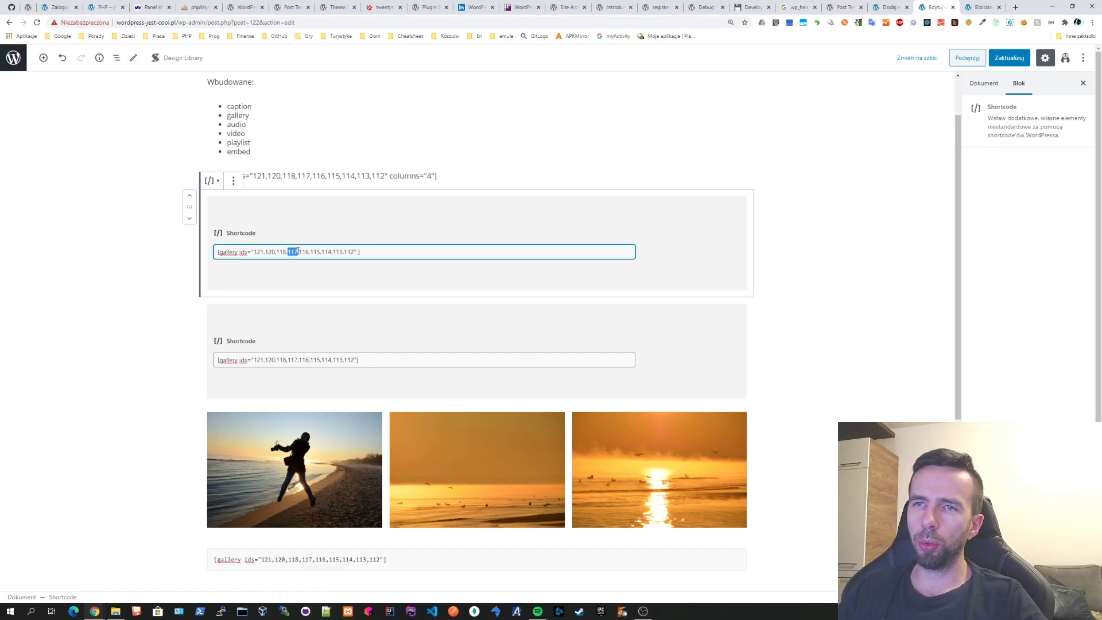
pyautogui.doubleClick(244, 251)
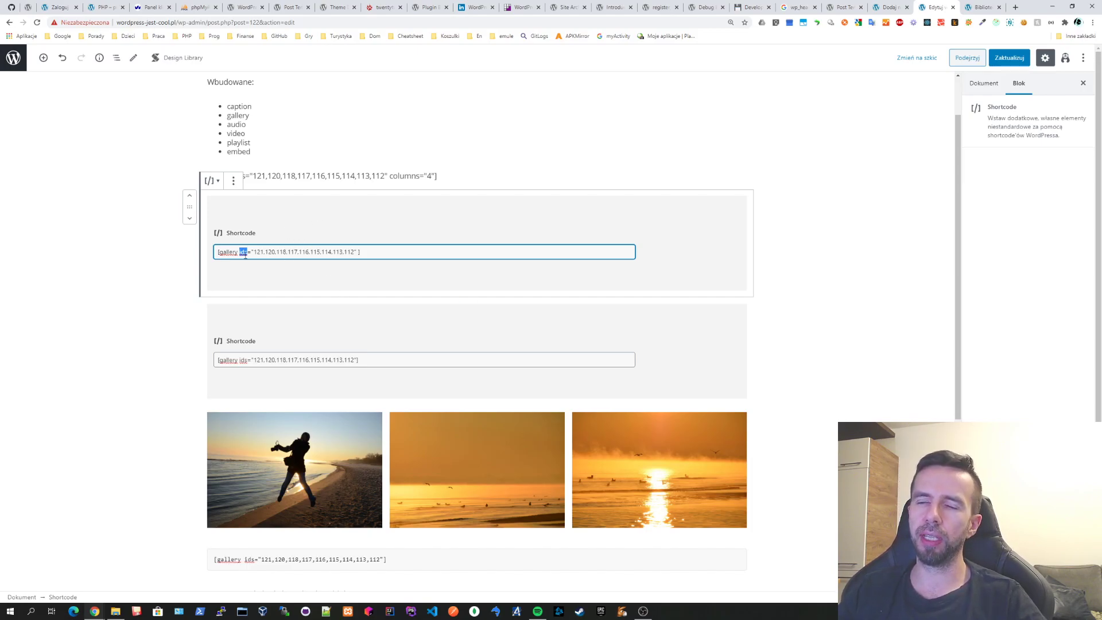
pyautogui.click(356, 251)
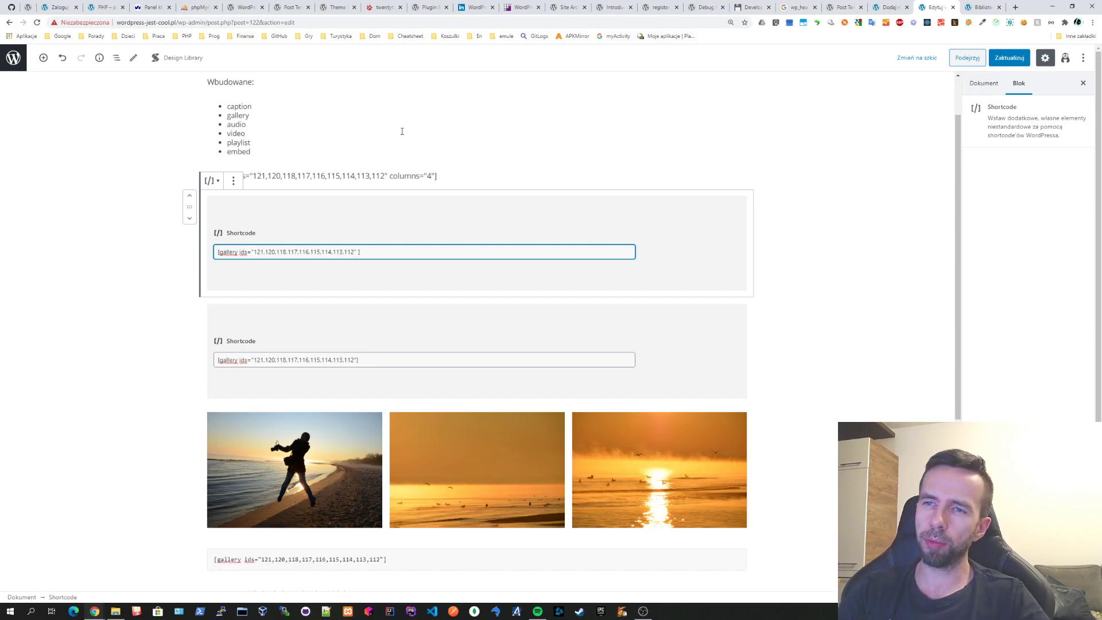
pyautogui.write('columns="2')
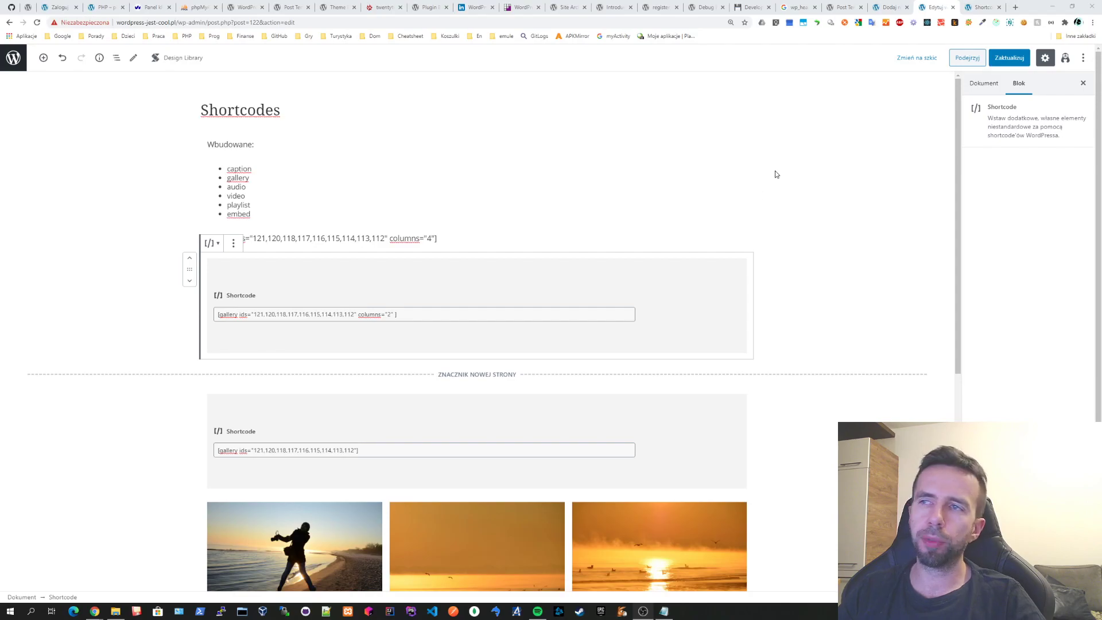
# Preview the post, compare the four-column and two-column galleries, and return to the editor
pyautogui.click(977, 59)
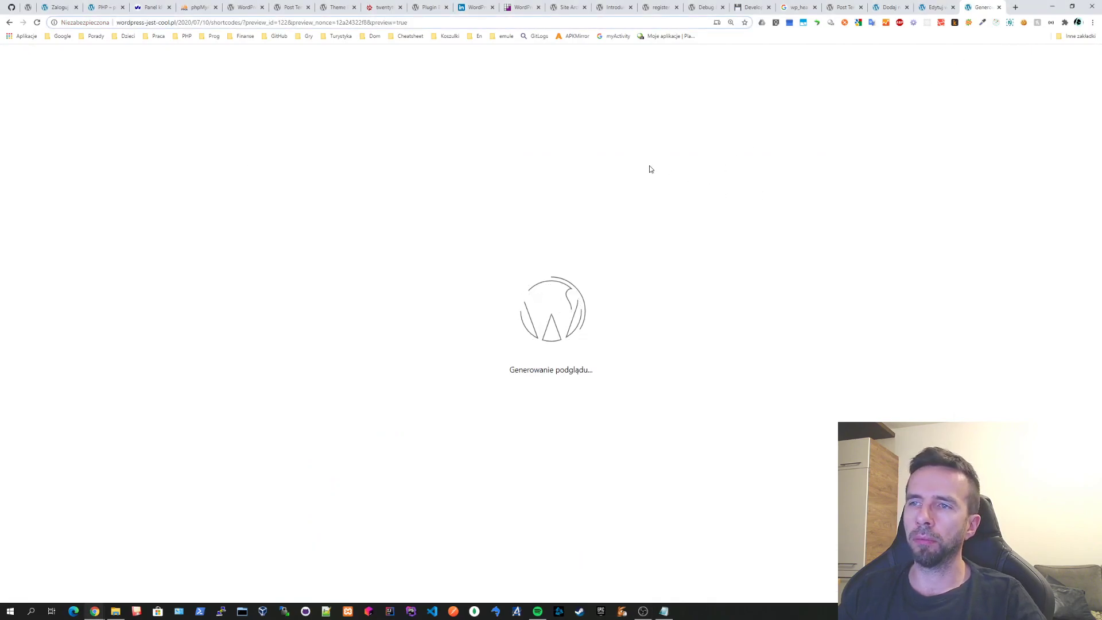
pyautogui.scroll(-5, 509, 166)
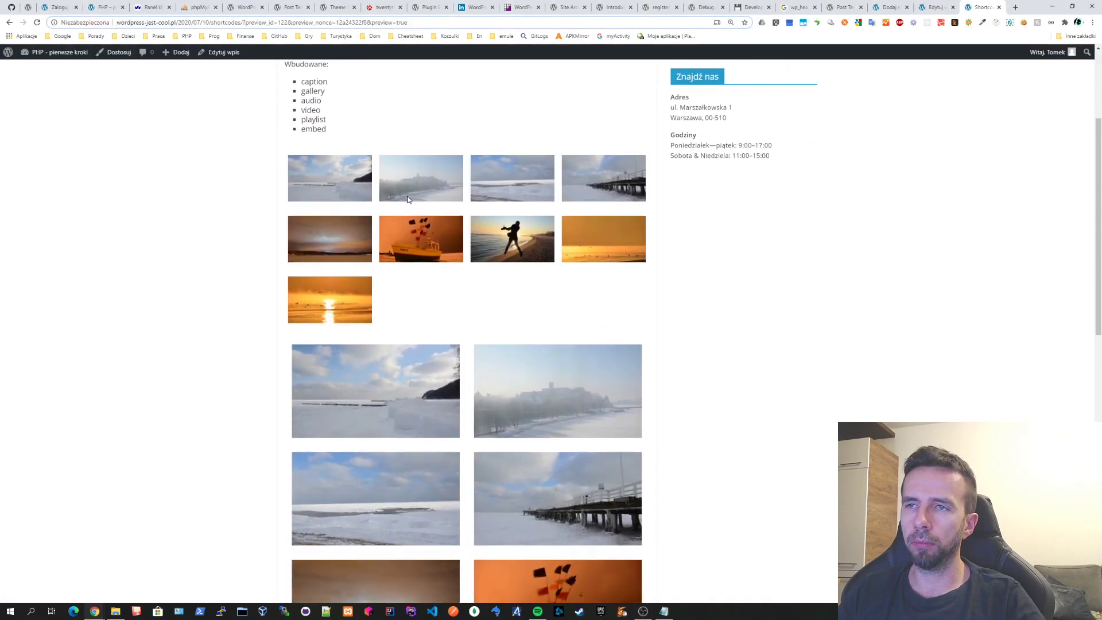
pyautogui.scroll(-9, 549, 143)
pyautogui.scroll(7, 540, 153)
pyautogui.scroll(5, 492, 277)
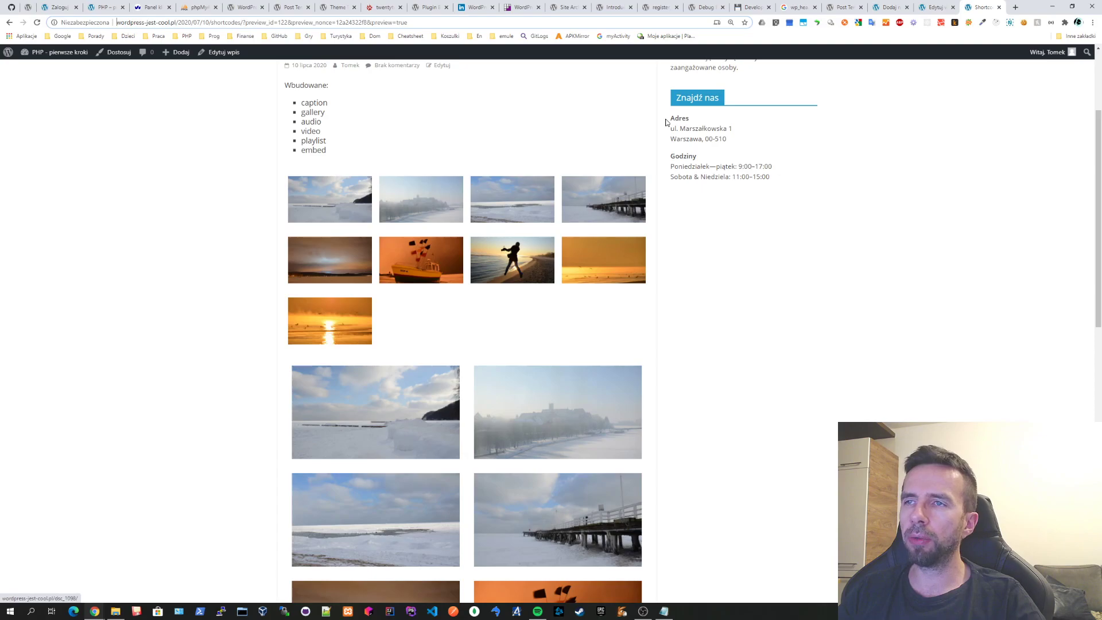
pyautogui.click(930, 8)
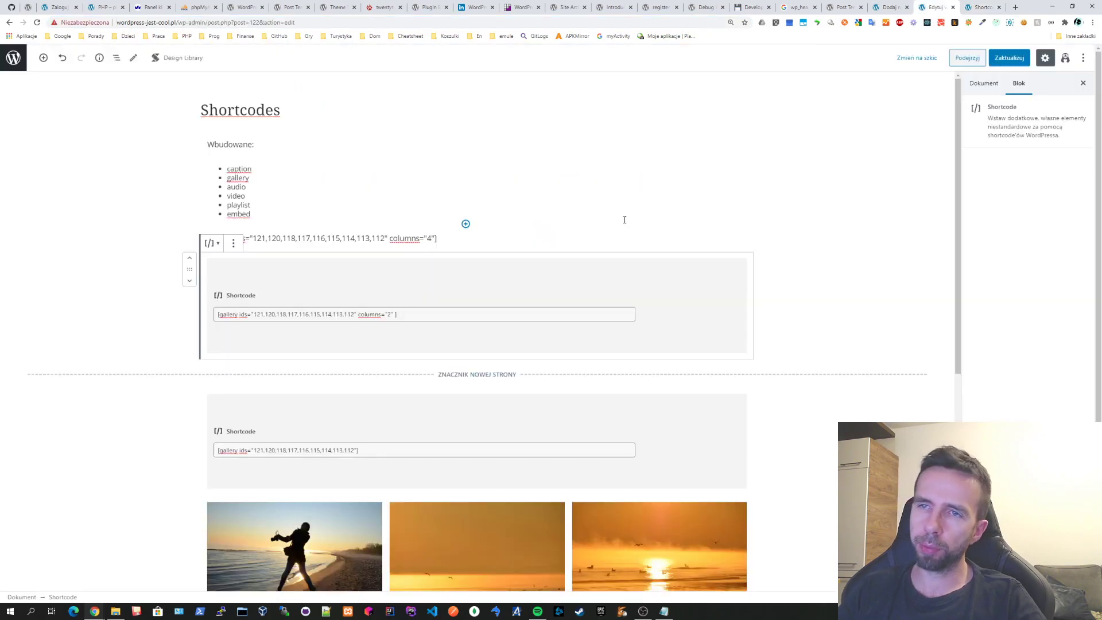
pyautogui.moveTo(434, 241); pyautogui.dragTo(177, 244)
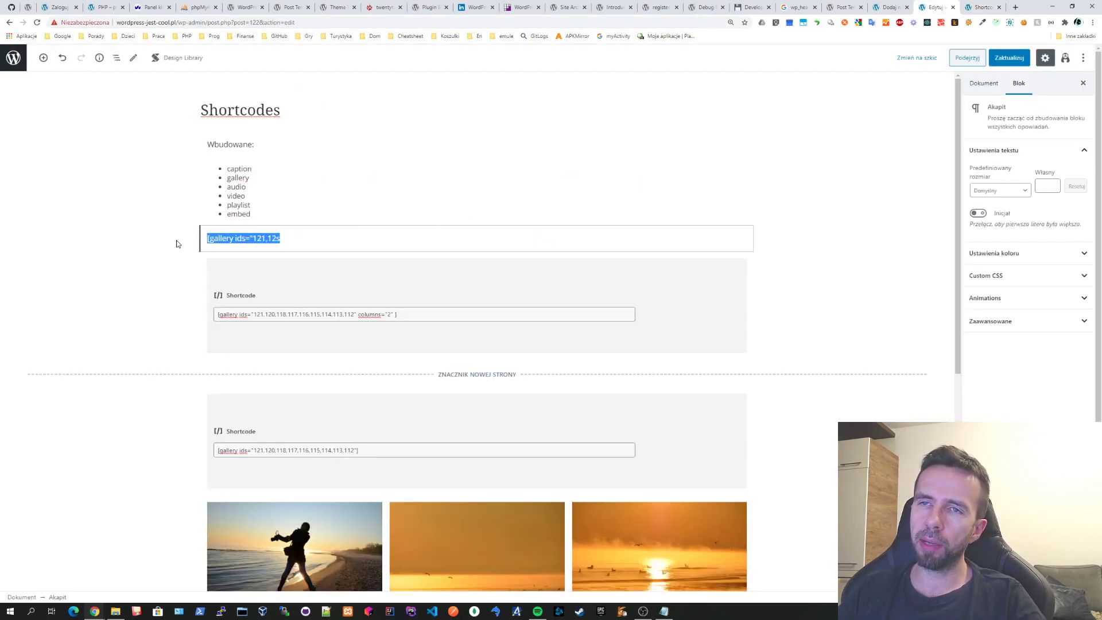
pyautogui.click(311, 240)
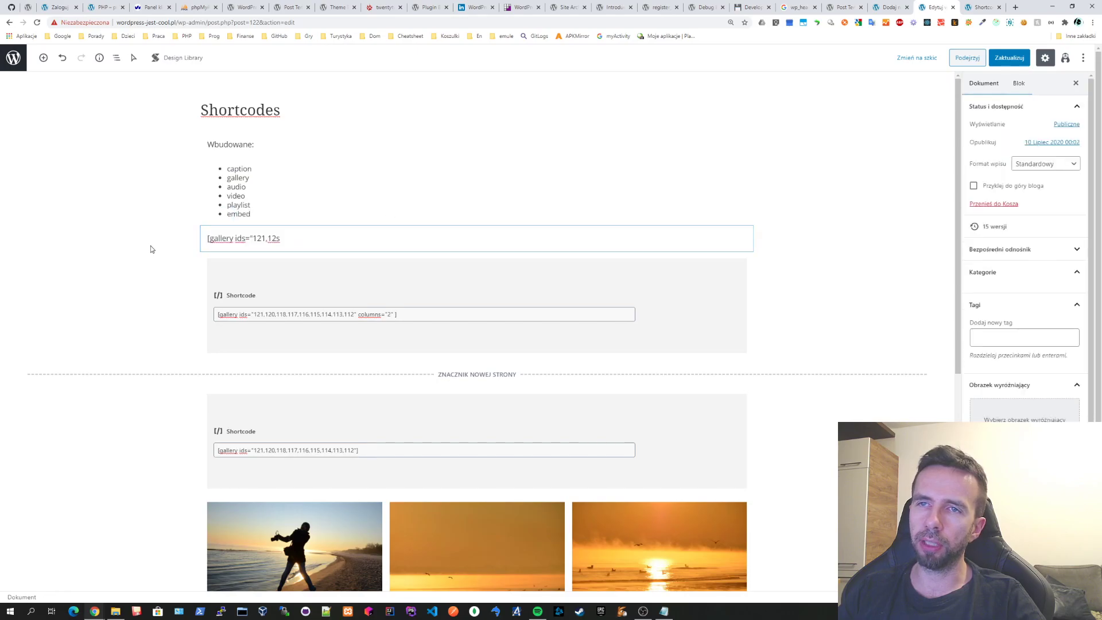
pyautogui.click(110, 255)
pyautogui.click(309, 243)
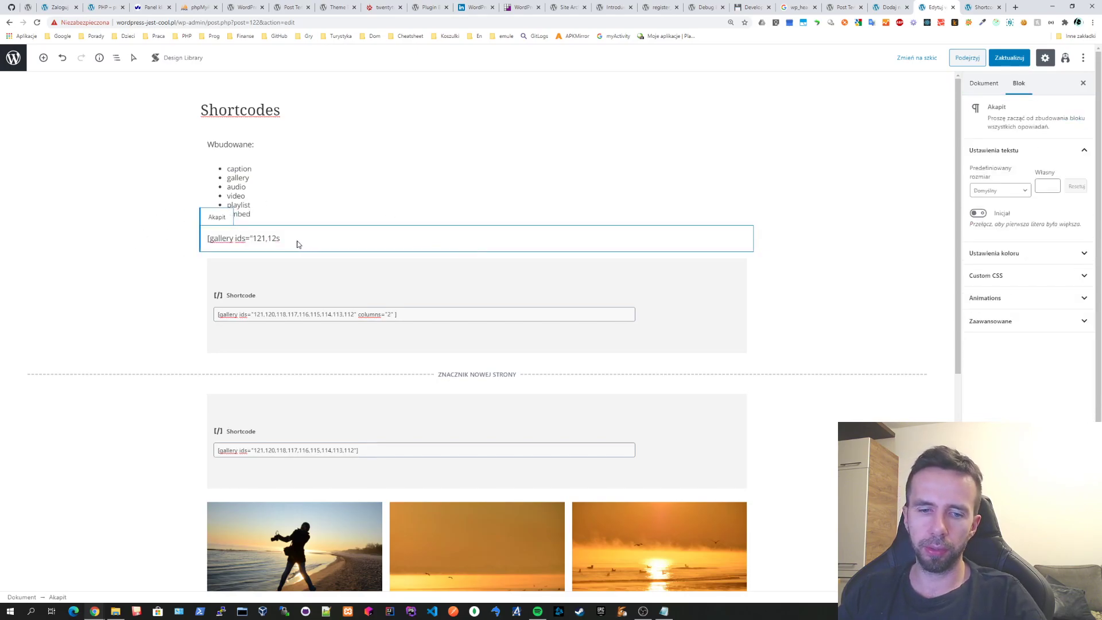
pyautogui.click(138, 256)
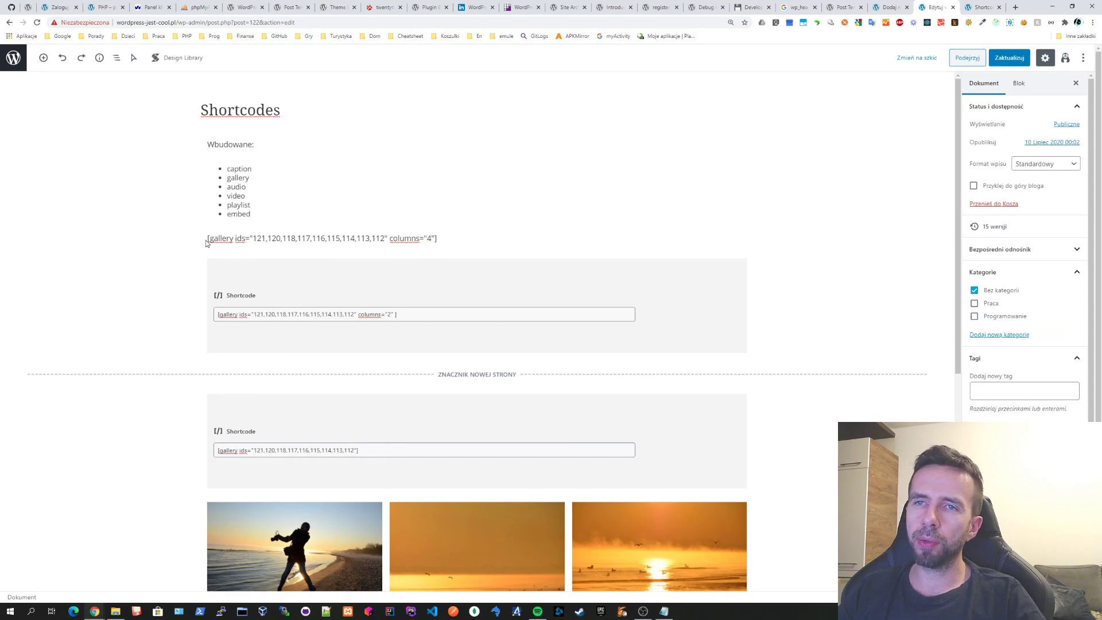
# Examine the paragraph block holding the four-column gallery shortcode, viewing its block options and highlighting the shortcode text
pyautogui.click(247, 239)
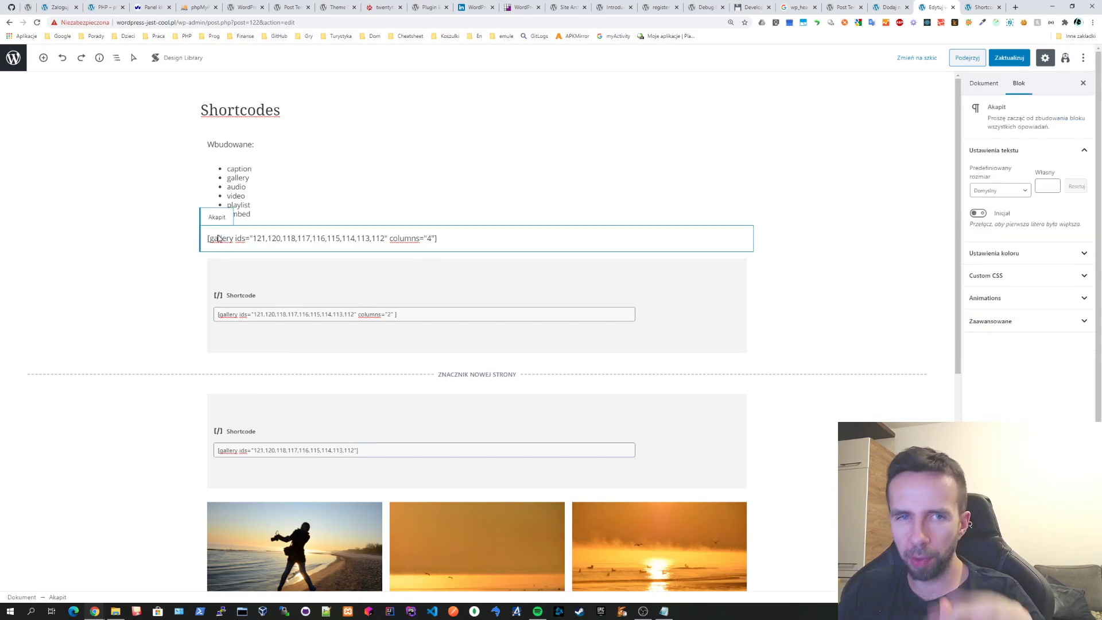
pyautogui.click(204, 223)
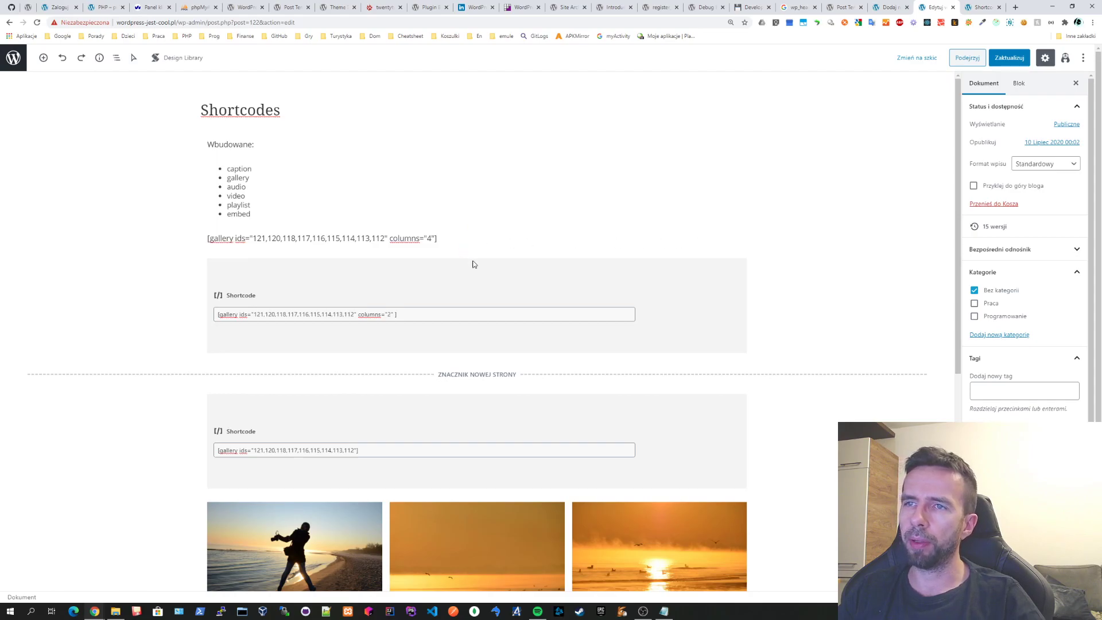
pyautogui.click(319, 227)
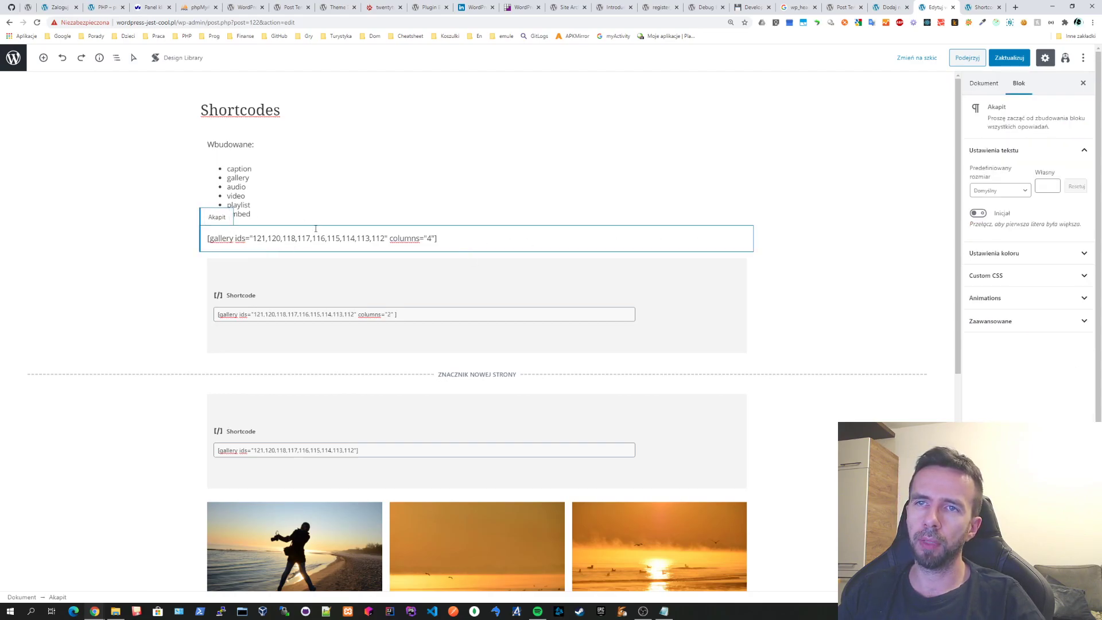
pyautogui.click(342, 217)
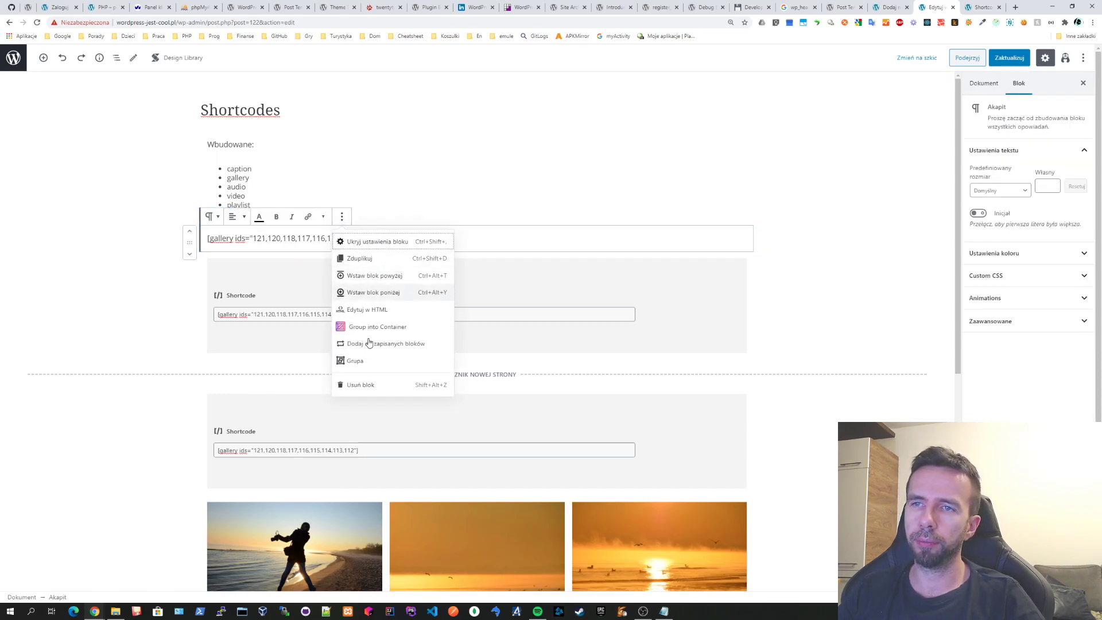
pyautogui.click(120, 276)
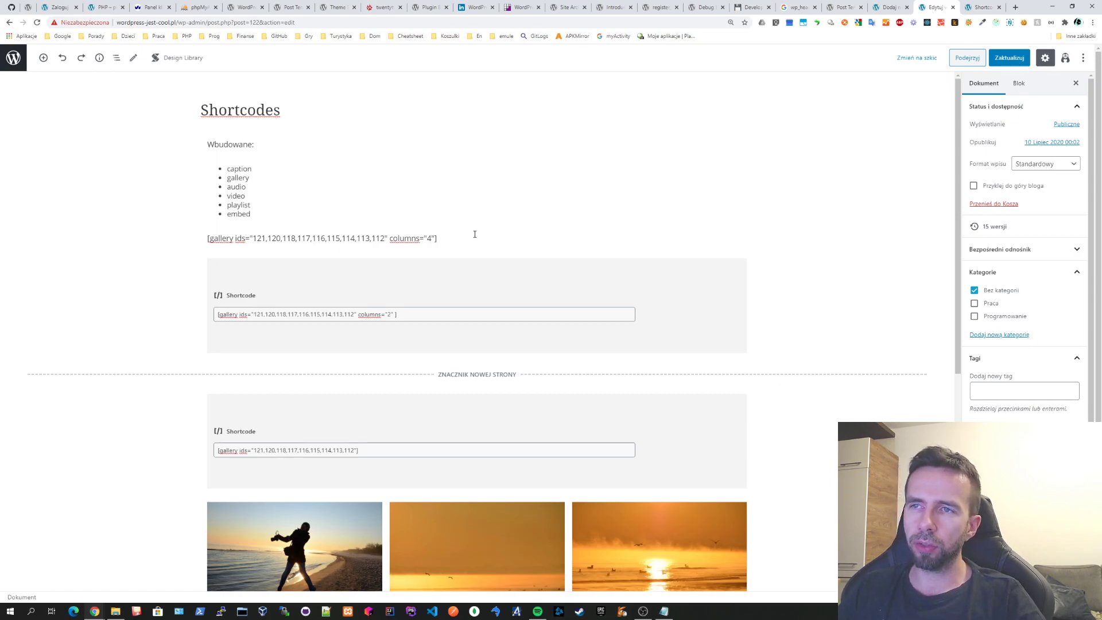
pyautogui.click(446, 239)
pyautogui.moveTo(447, 239); pyautogui.dragTo(178, 241)
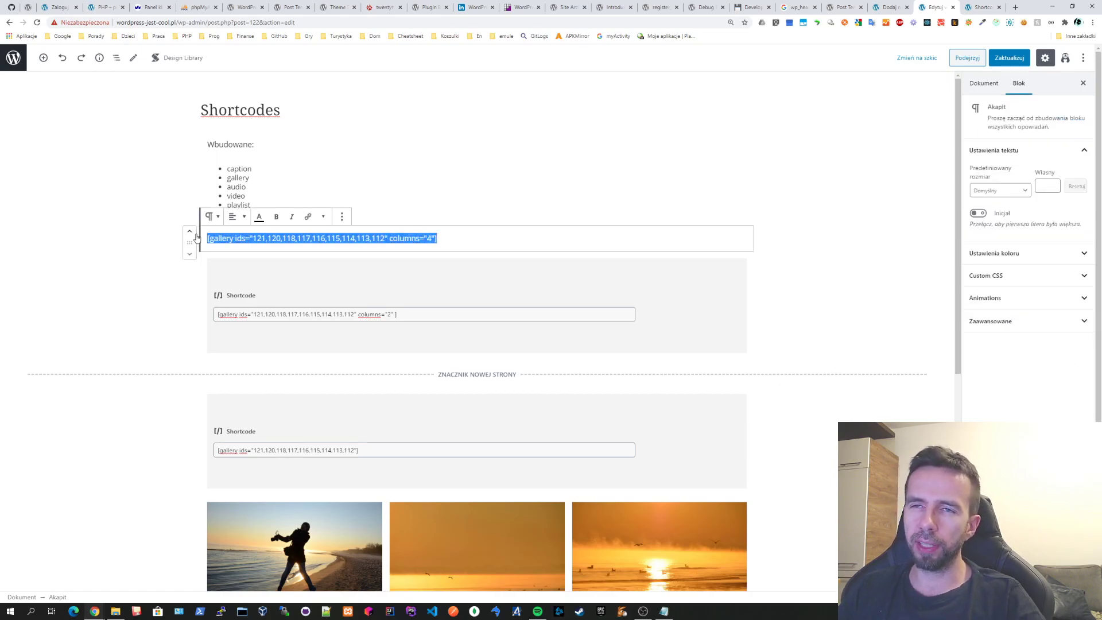
pyautogui.keyDown('shift'); pyautogui.click(241, 245); pyautogui.keyUp('shift')
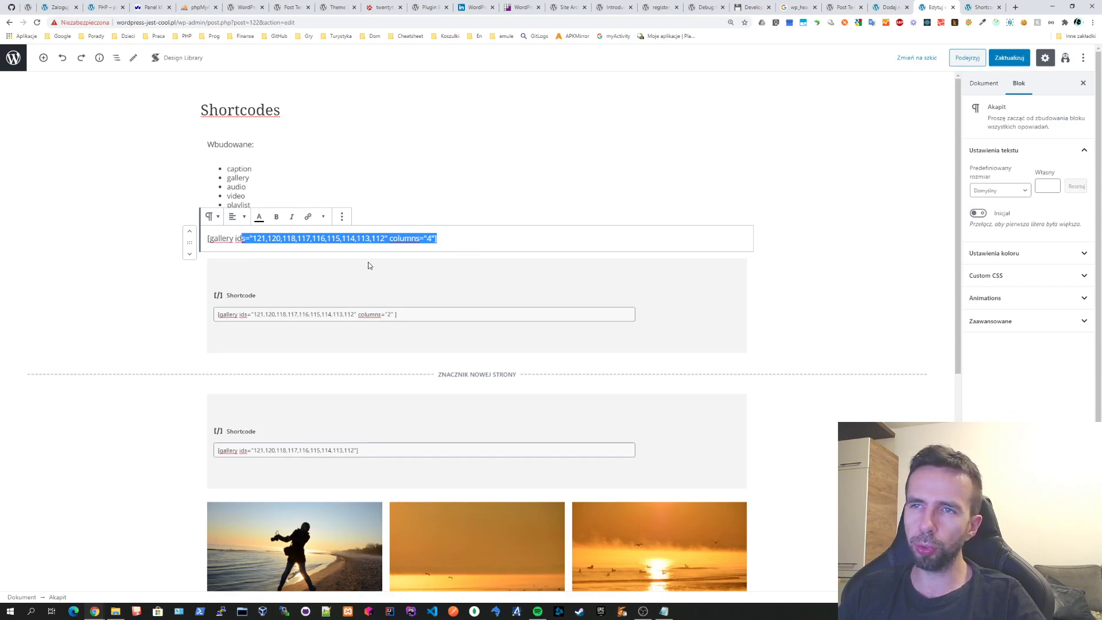
# Highlight the ids and columns attributes in the paragraph holding the four-column gallery shortcode, and remove that paragraph block
pyautogui.doubleClick(240, 239)
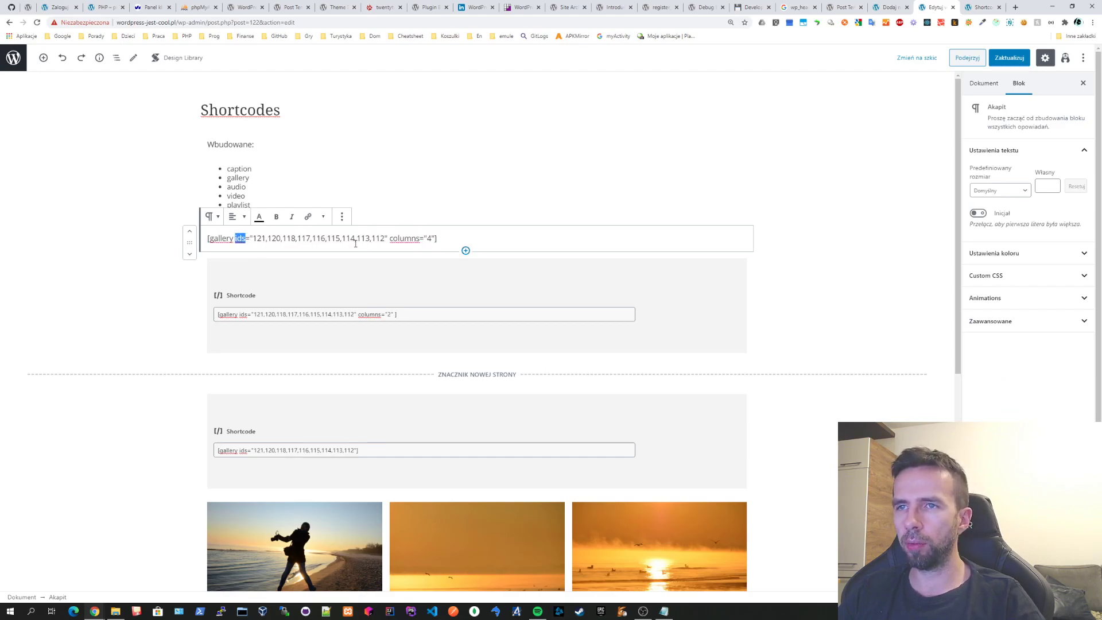
pyautogui.doubleClick(405, 238)
pyautogui.click(467, 237)
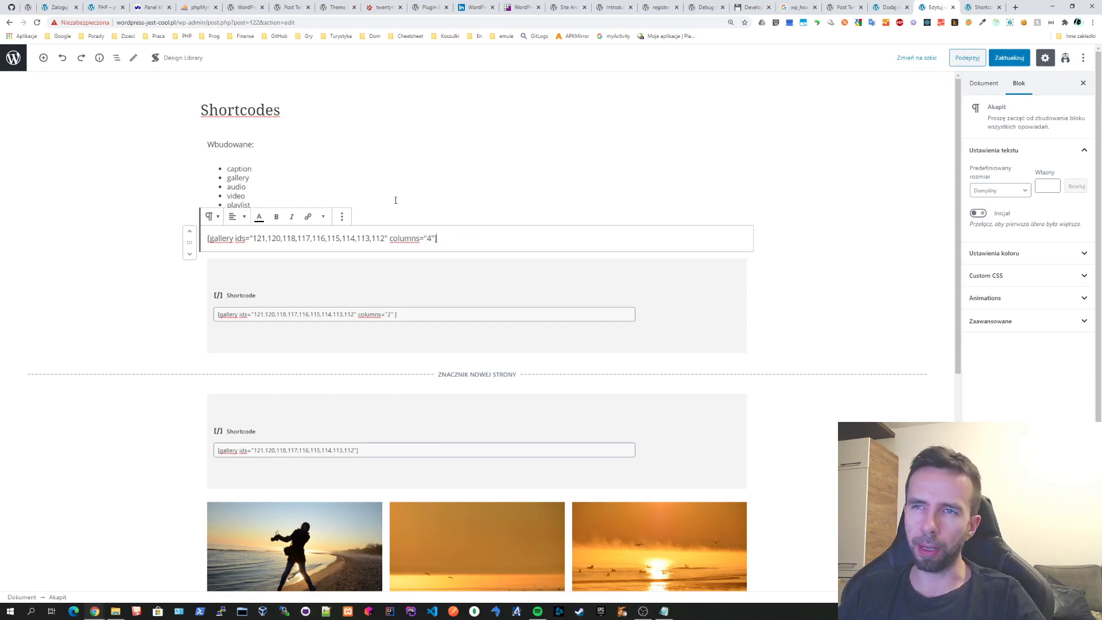
pyautogui.click(342, 215)
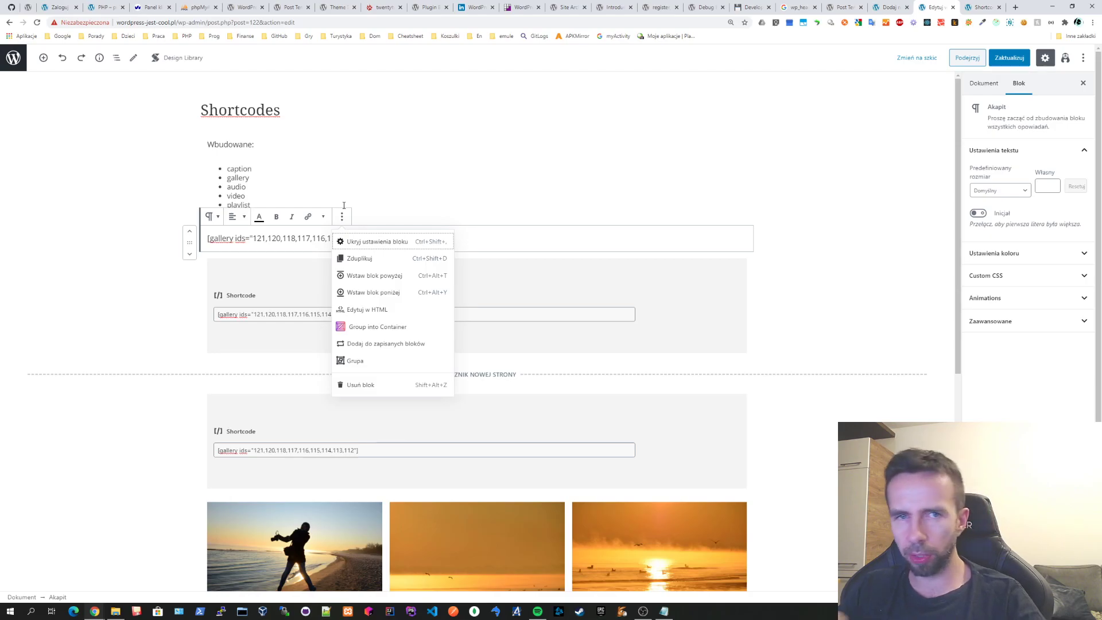
pyautogui.click(368, 385)
pyautogui.click(126, 282)
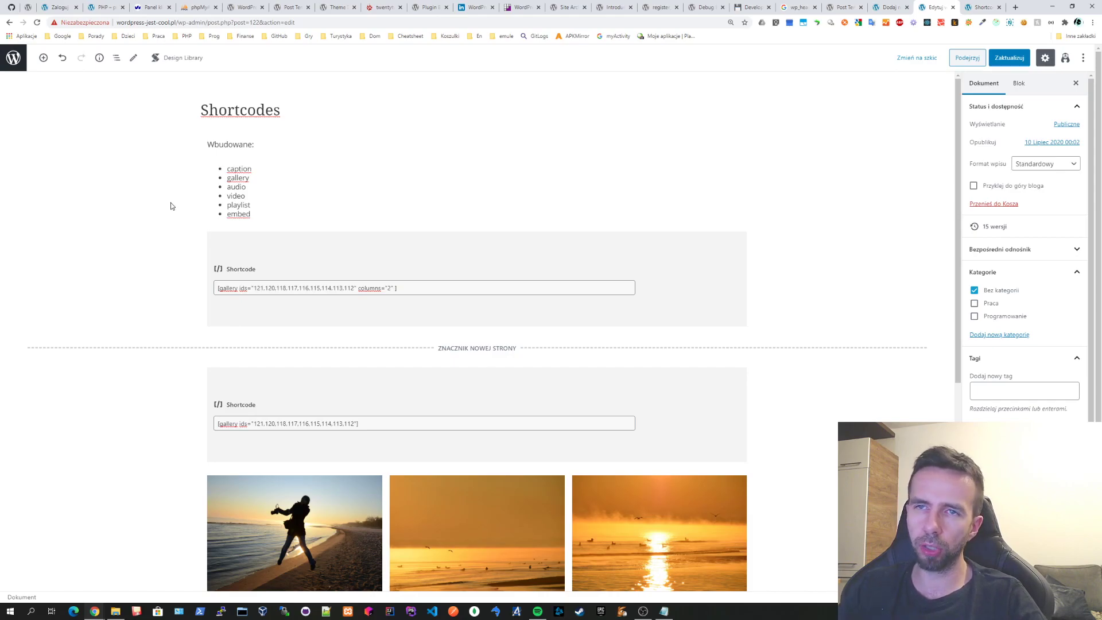
# Examine the remaining two-column gallery shortcode above the page break, highlighting its list of image ids
pyautogui.click(330, 253)
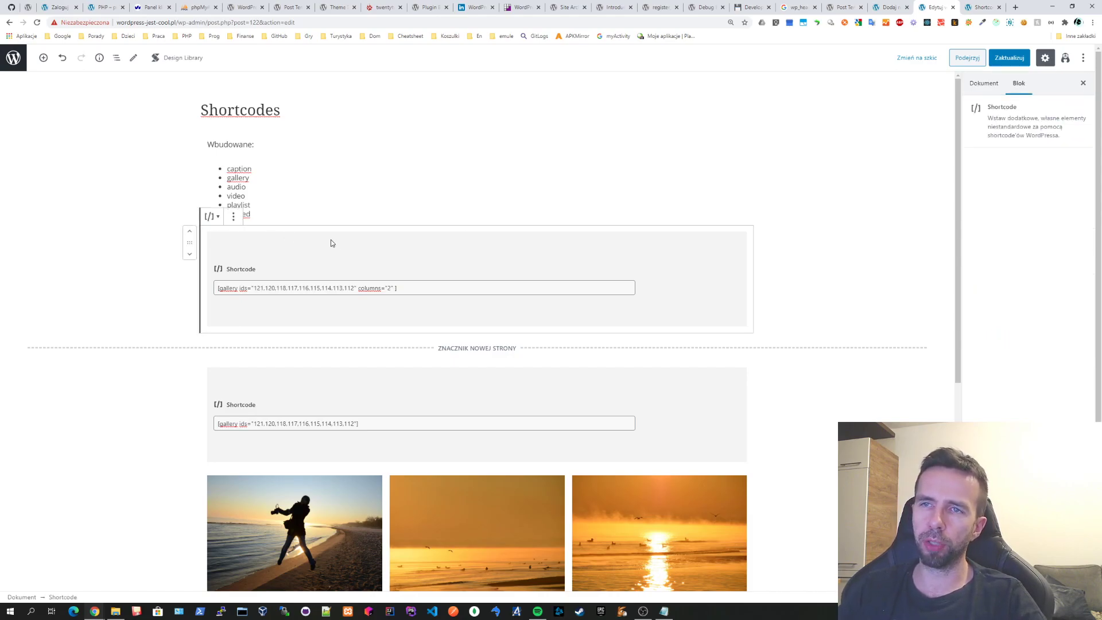
pyautogui.click(304, 288)
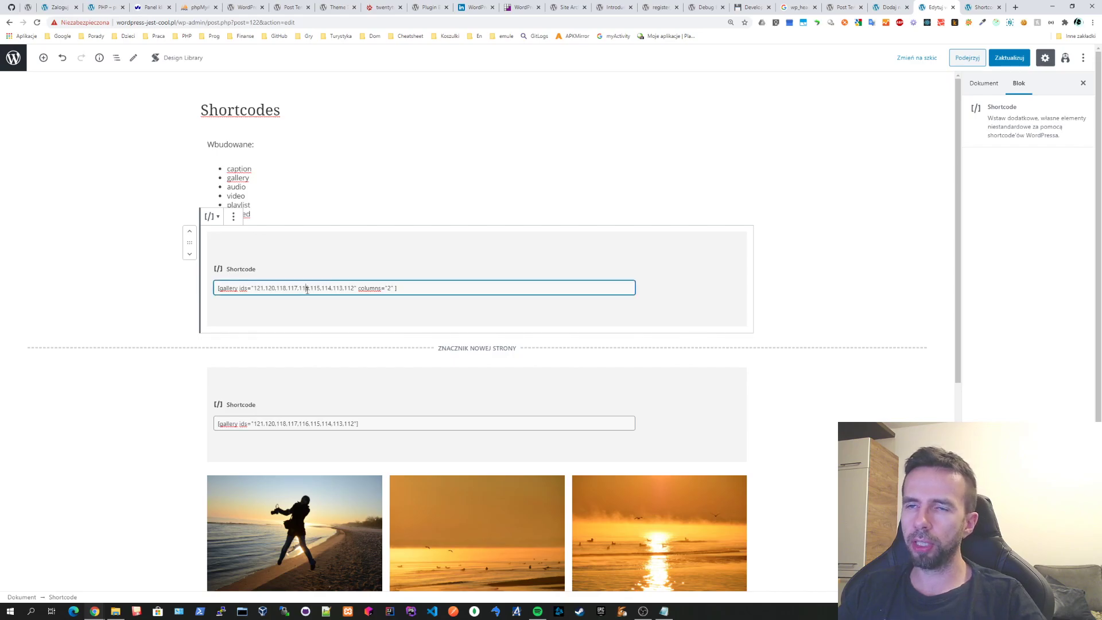
pyautogui.doubleClick(307, 289)
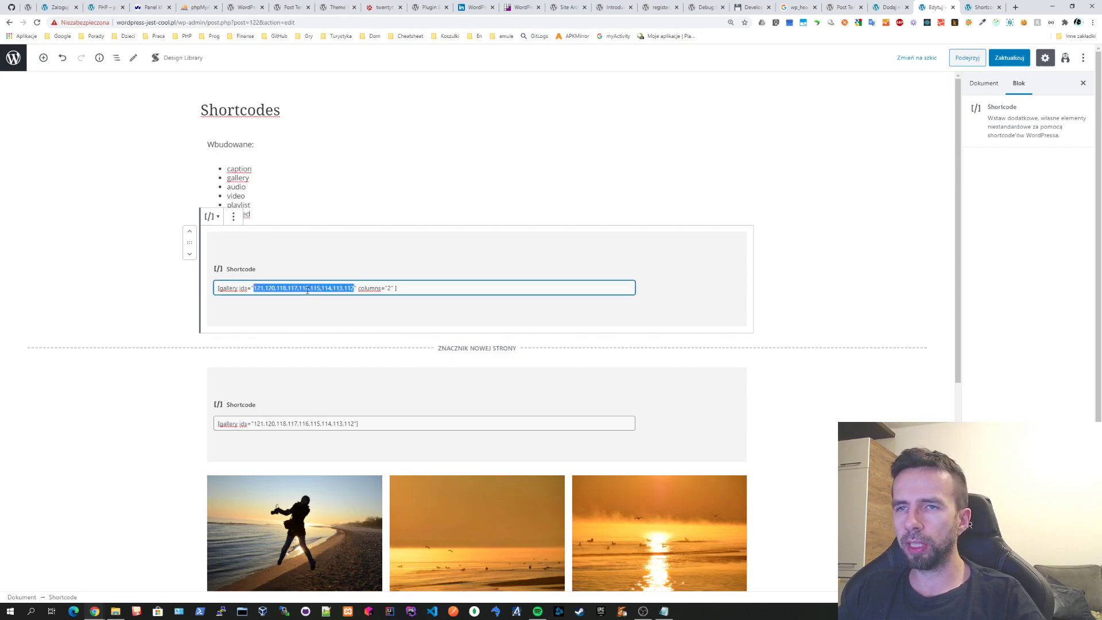
pyautogui.click(366, 289)
pyautogui.write('3')
pyautogui.press('BackSpace')
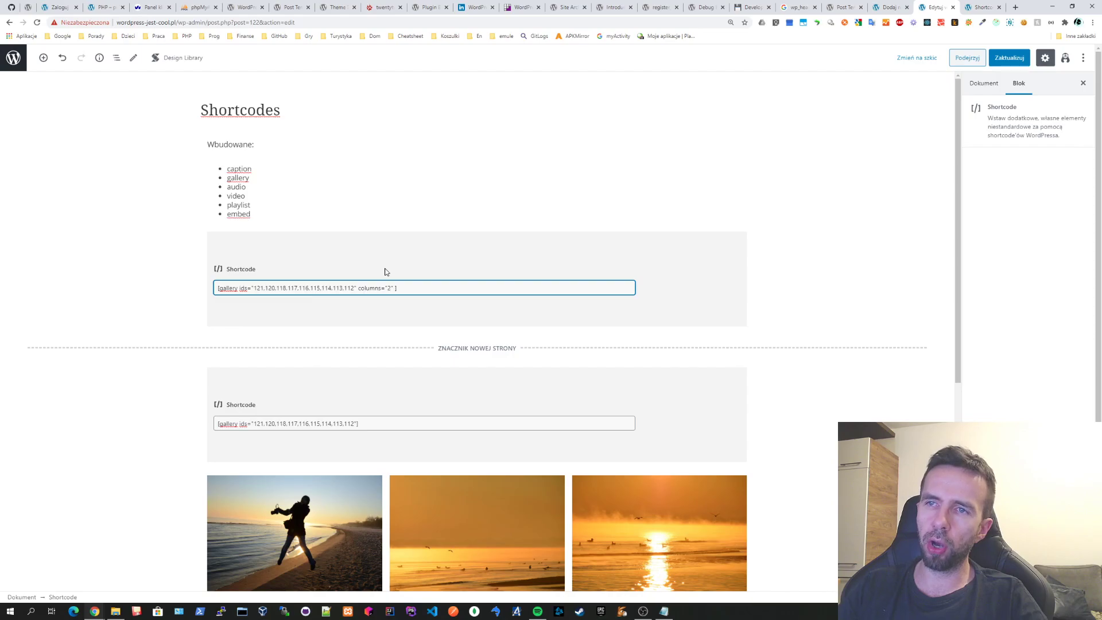
pyautogui.click(392, 289)
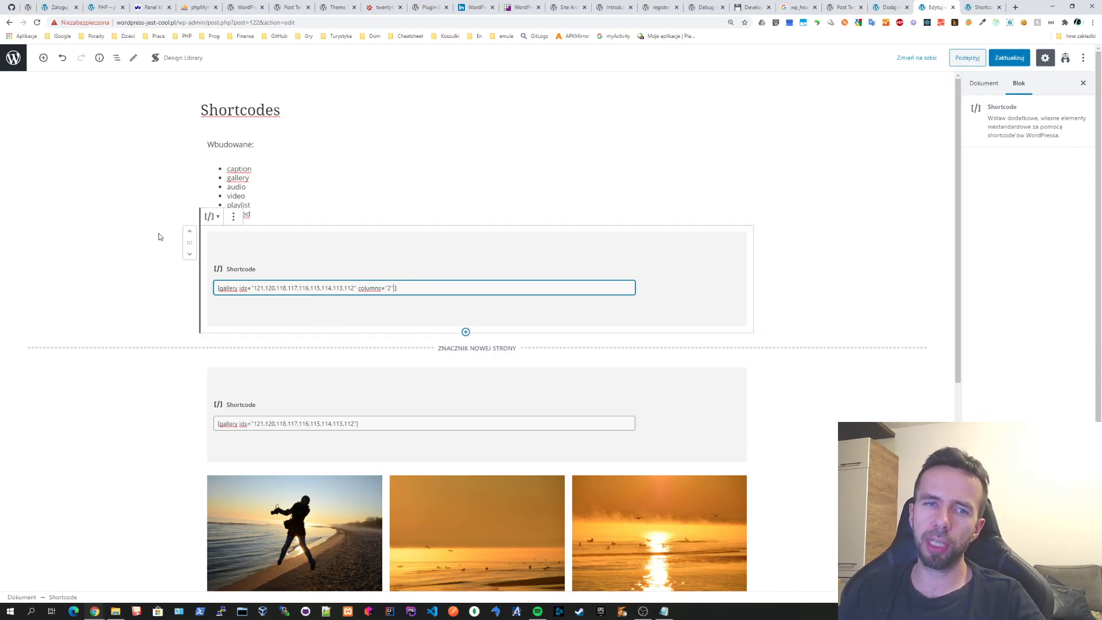
# Preview the post, look through the two-column gallery down to the page links, and return to the editor
pyautogui.click(969, 58)
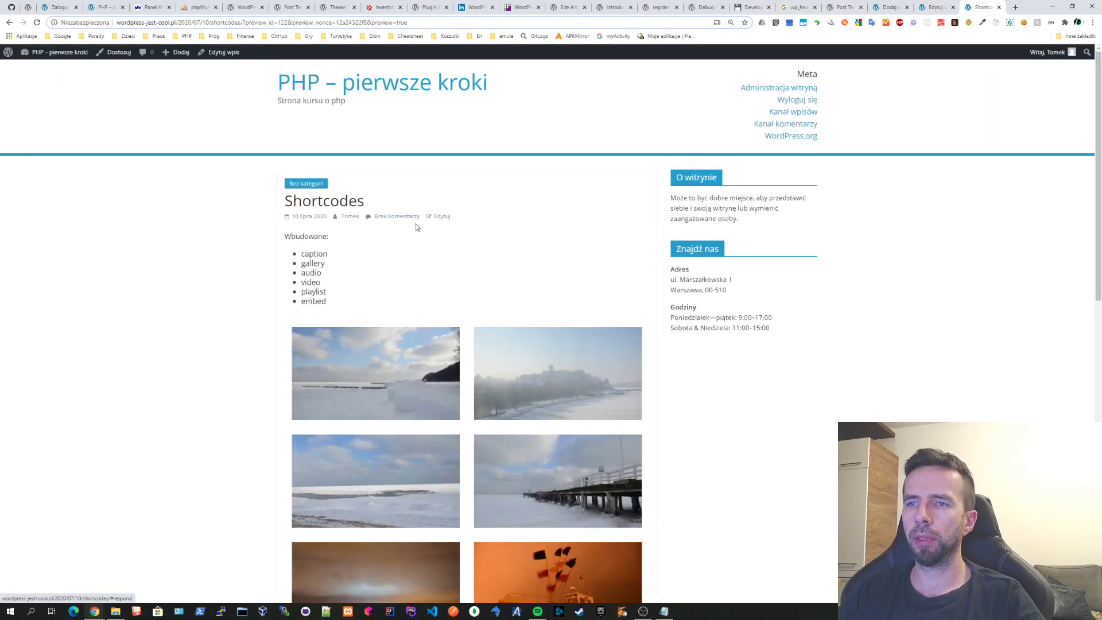
pyautogui.scroll(-7, 417, 225)
pyautogui.scroll(3, 421, 262)
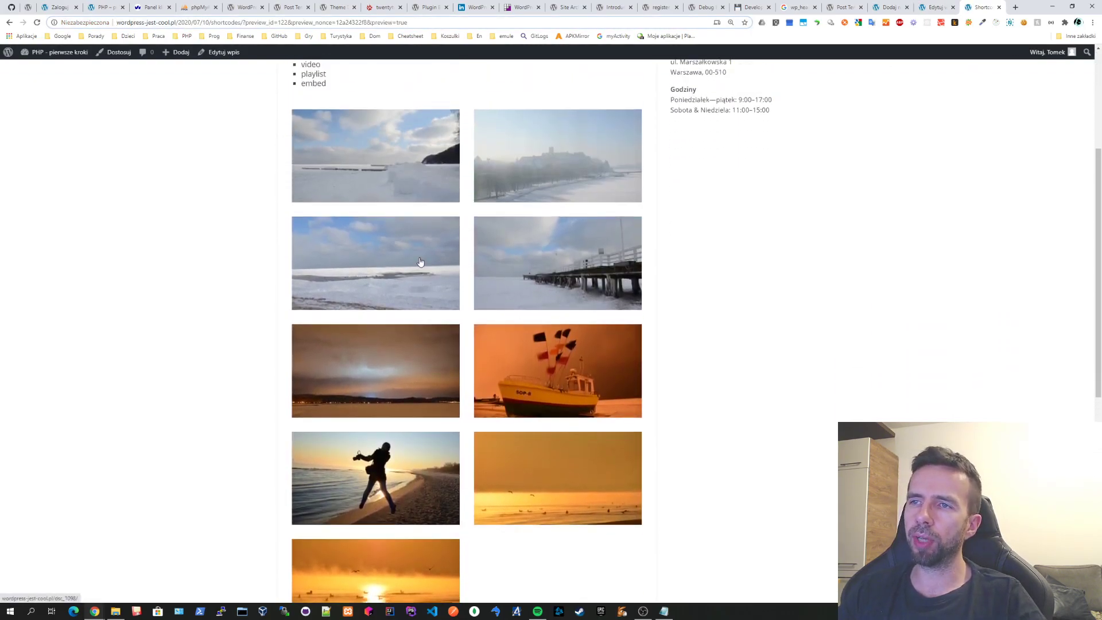
pyautogui.scroll(1, 442, 175)
pyautogui.scroll(-7, 445, 177)
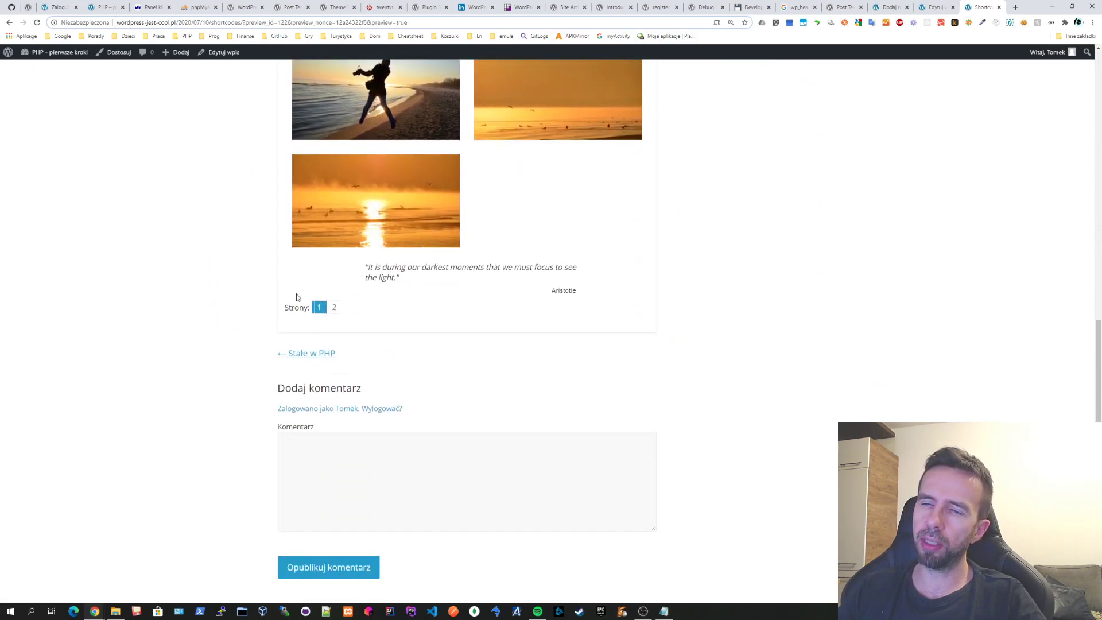
pyautogui.scroll(9, 311, 307)
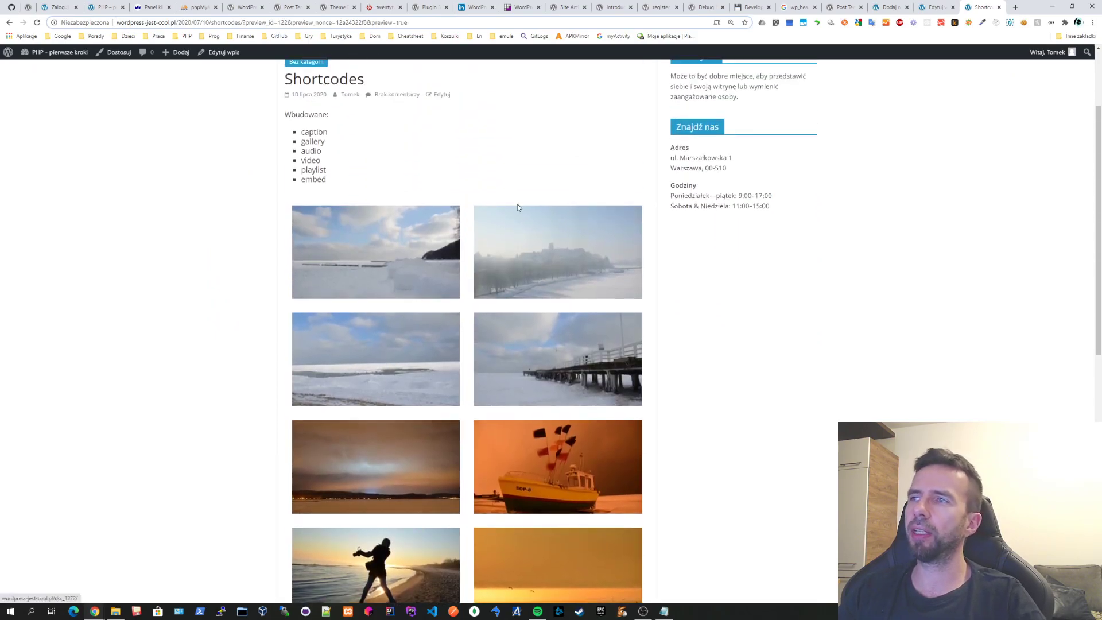
pyautogui.click(943, 7)
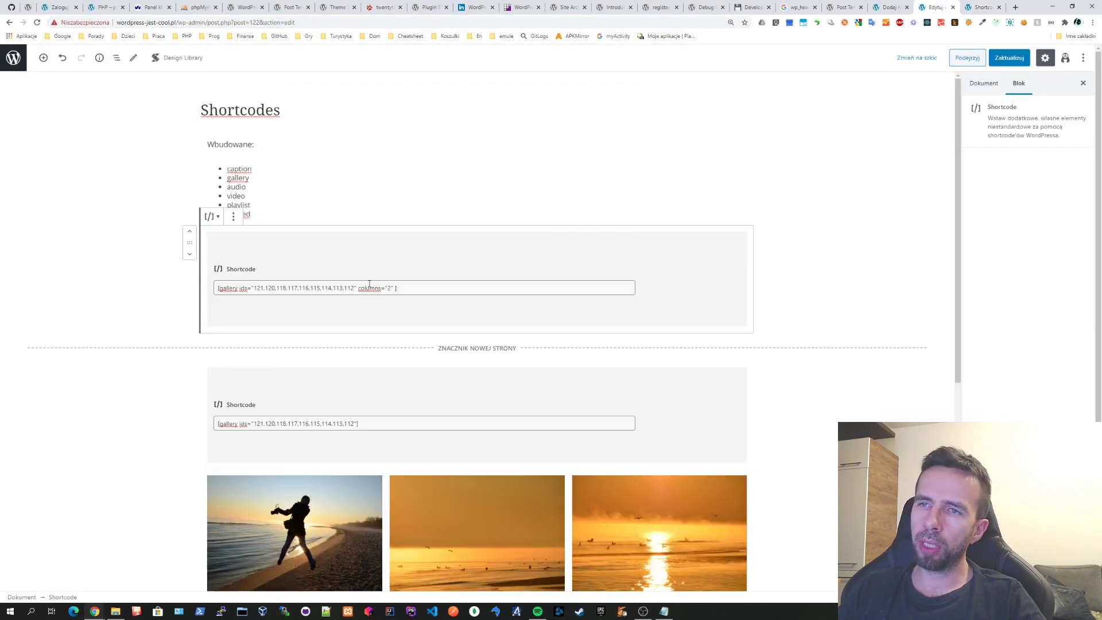
# Set the gallery shortcode's columns attribute to 6, check the gallery in the post preview, and return to the editor
pyautogui.doubleClick(388, 288)
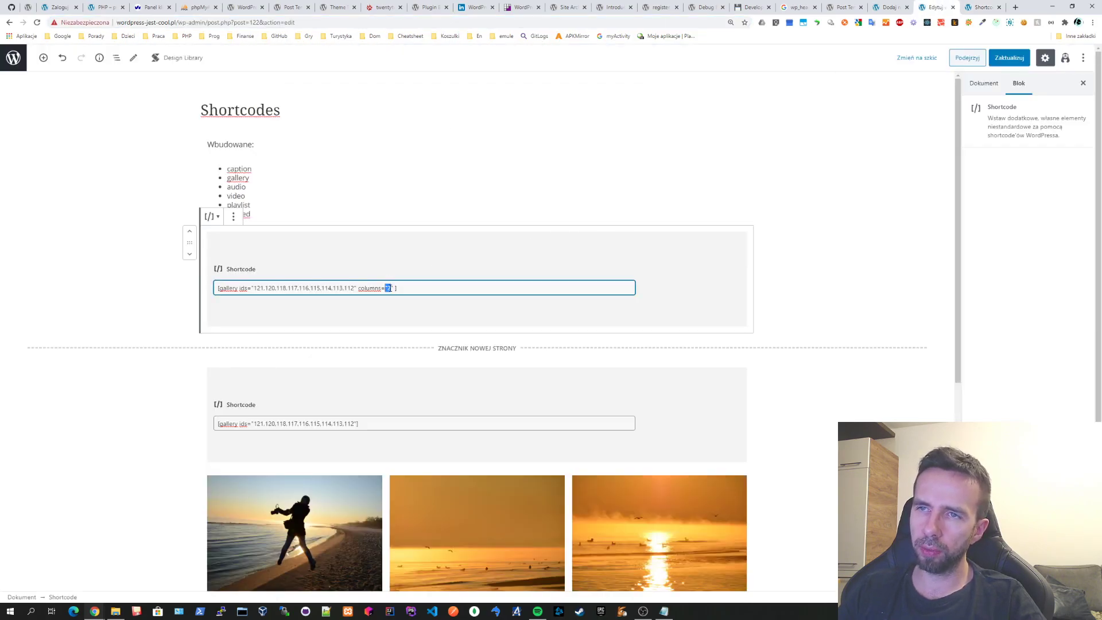
pyautogui.write('6')
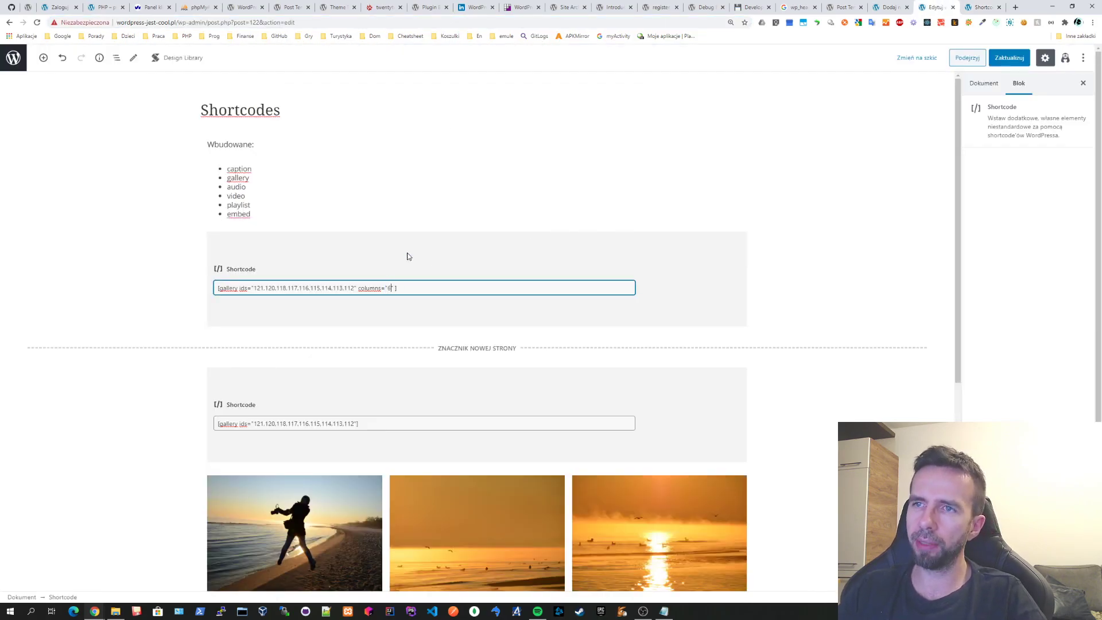
pyautogui.click(969, 60)
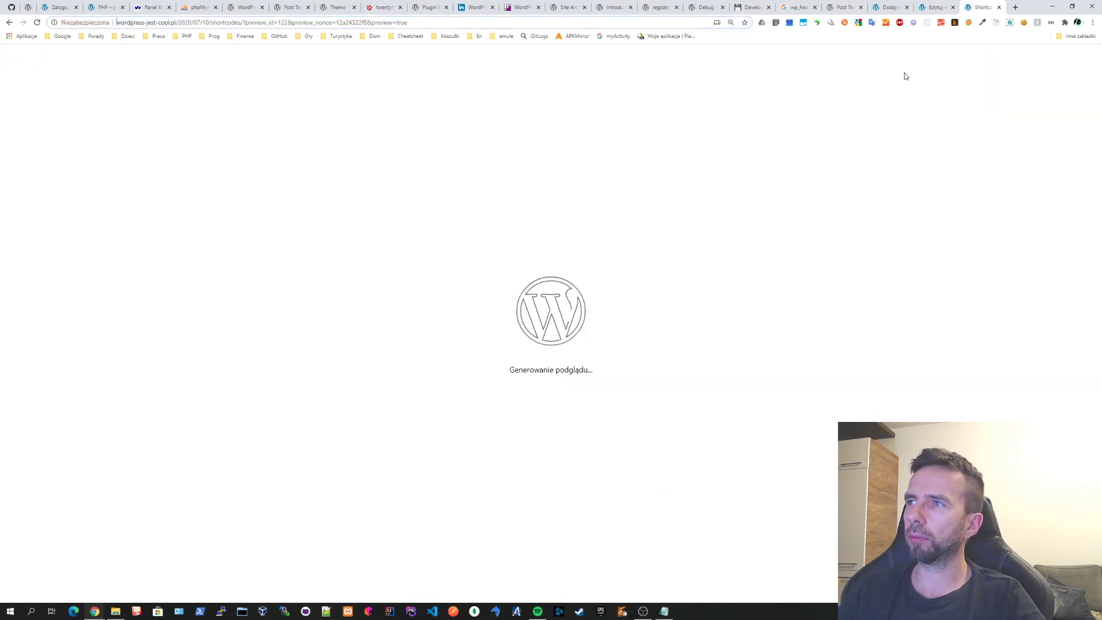
pyautogui.scroll(-3, 593, 197)
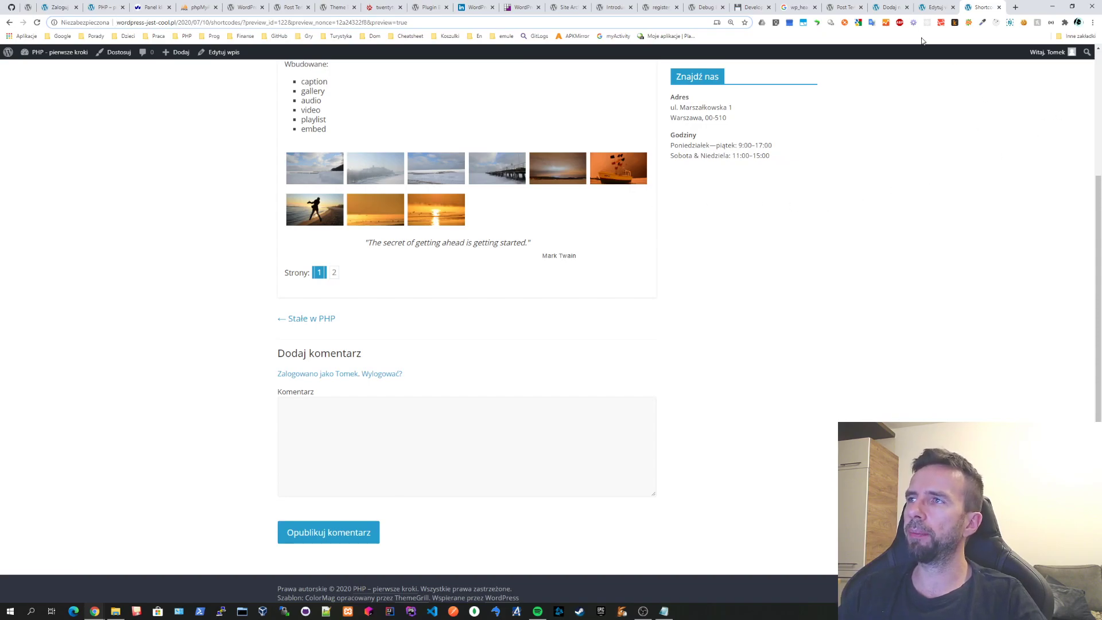
pyautogui.click(923, 9)
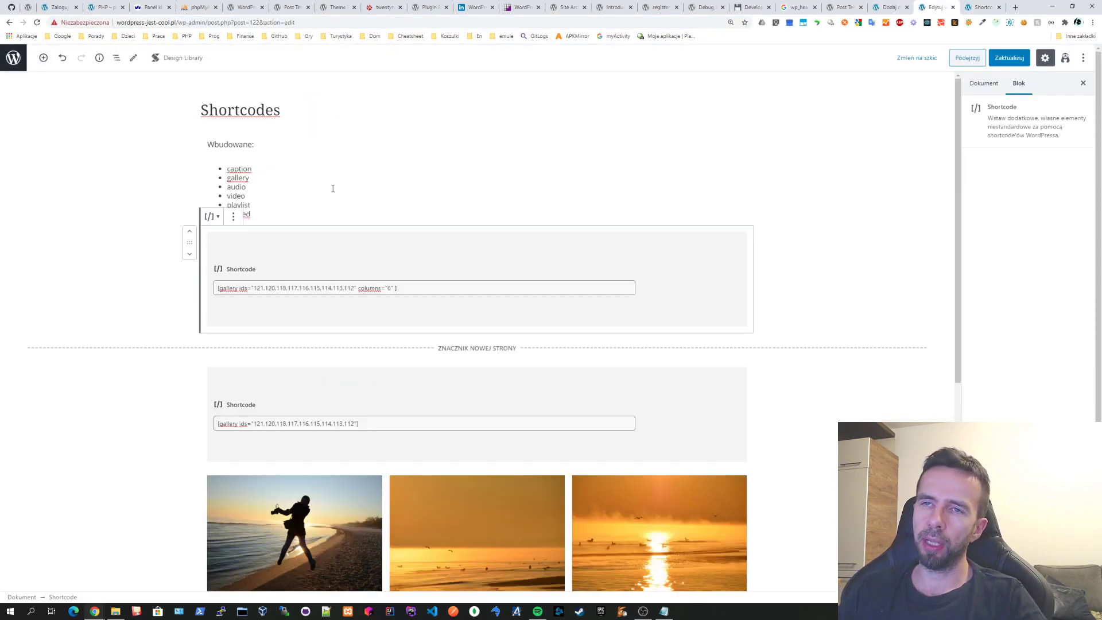
# Remove the Shortcode block with the plain gallery ids directly below the page break
pyautogui.scroll(-3, 344, 172)
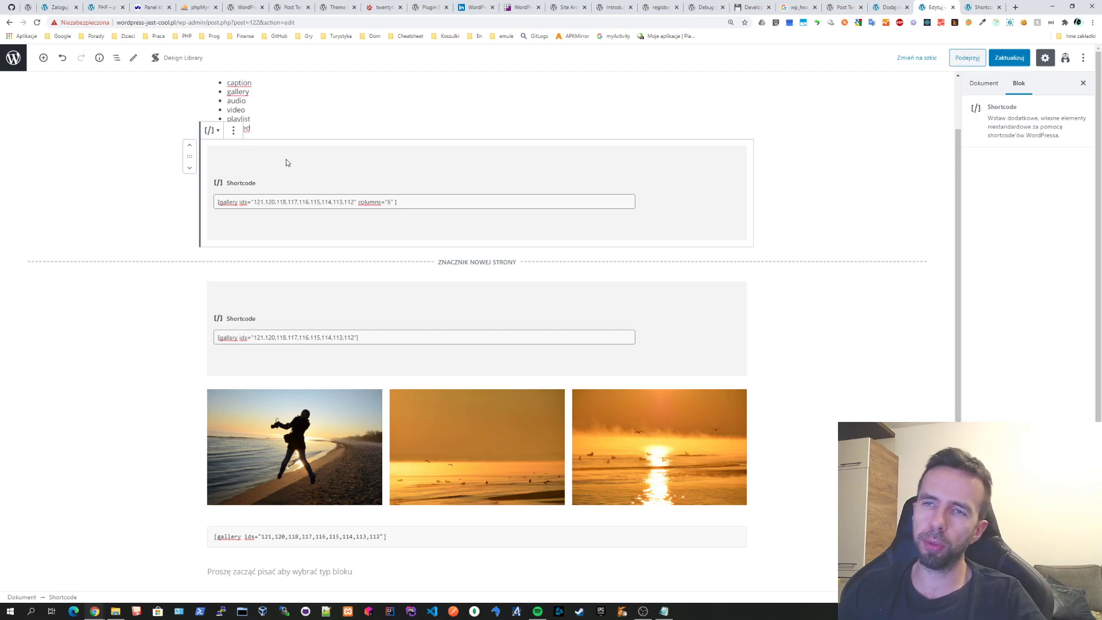
pyautogui.click(139, 331)
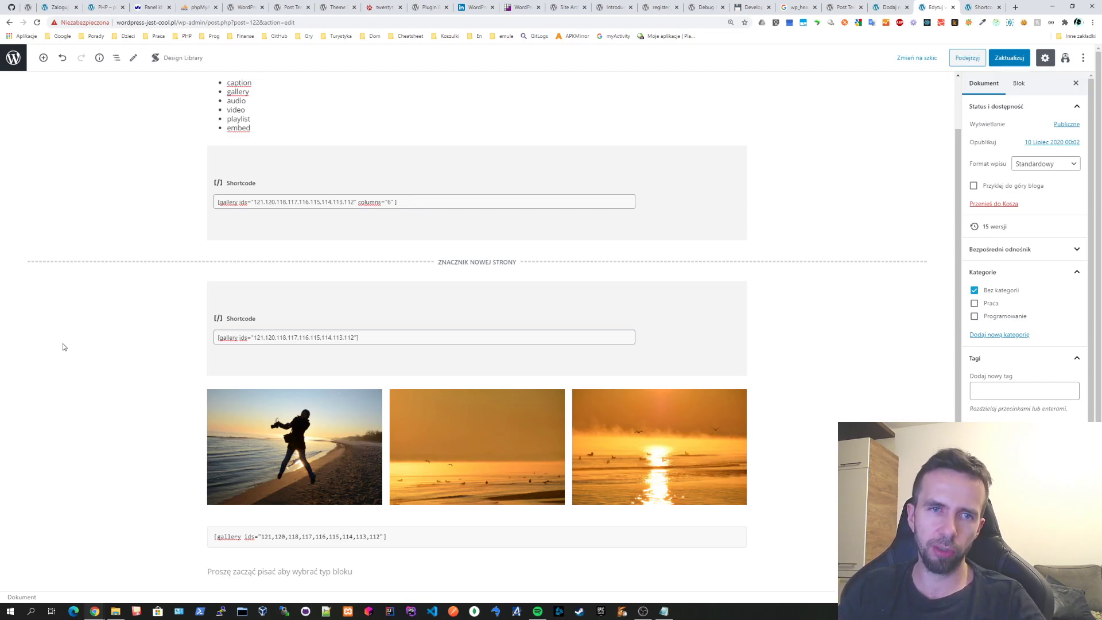
pyautogui.click(357, 310)
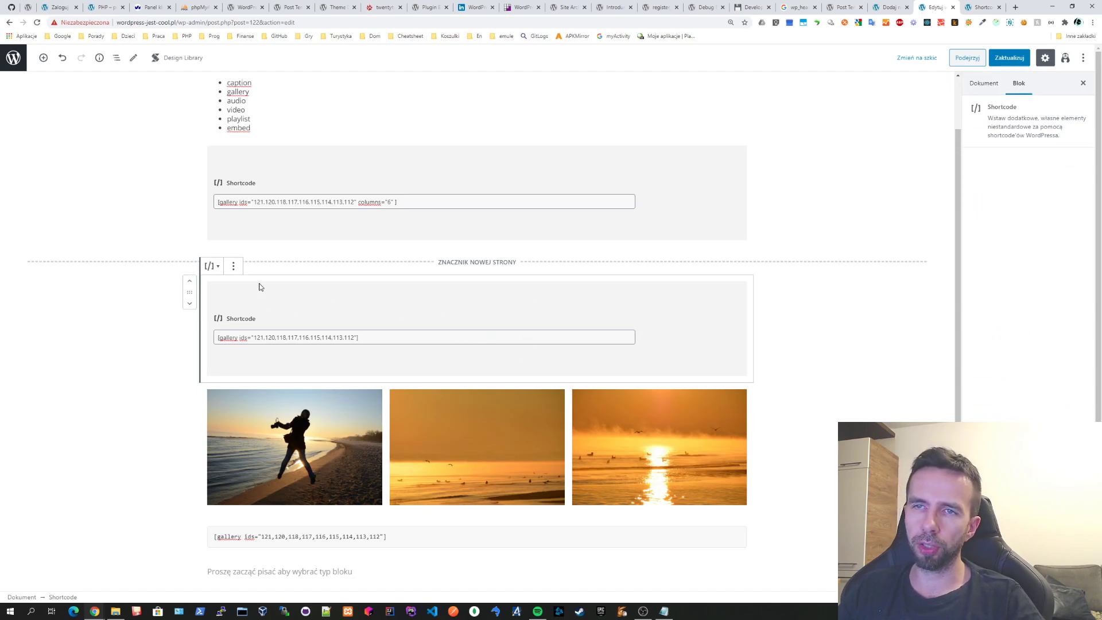
pyautogui.click(235, 269)
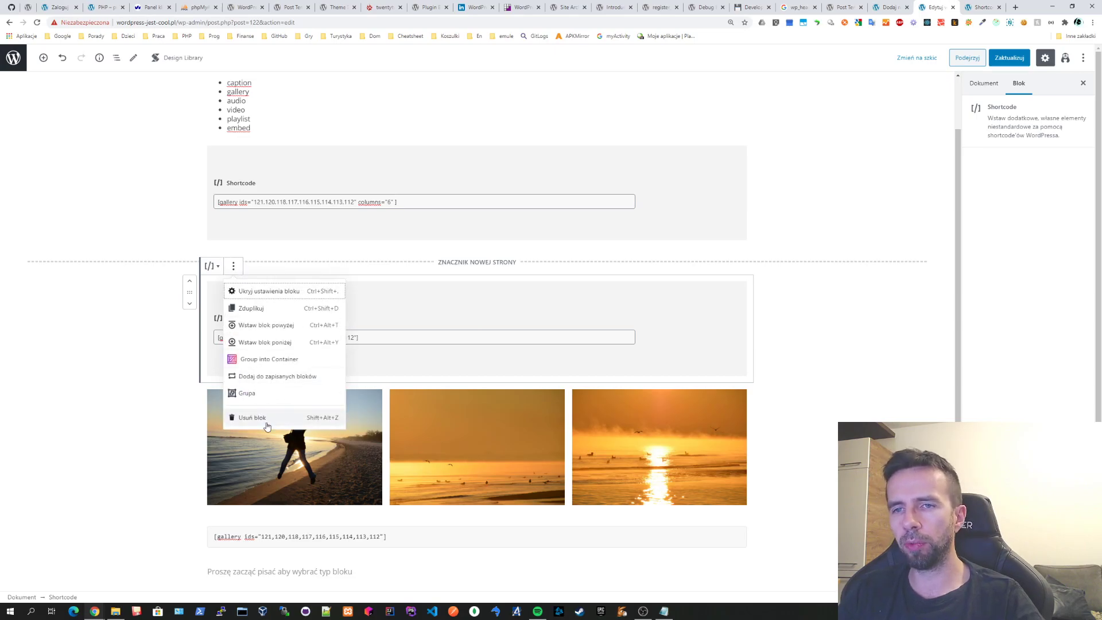
pyautogui.click(262, 419)
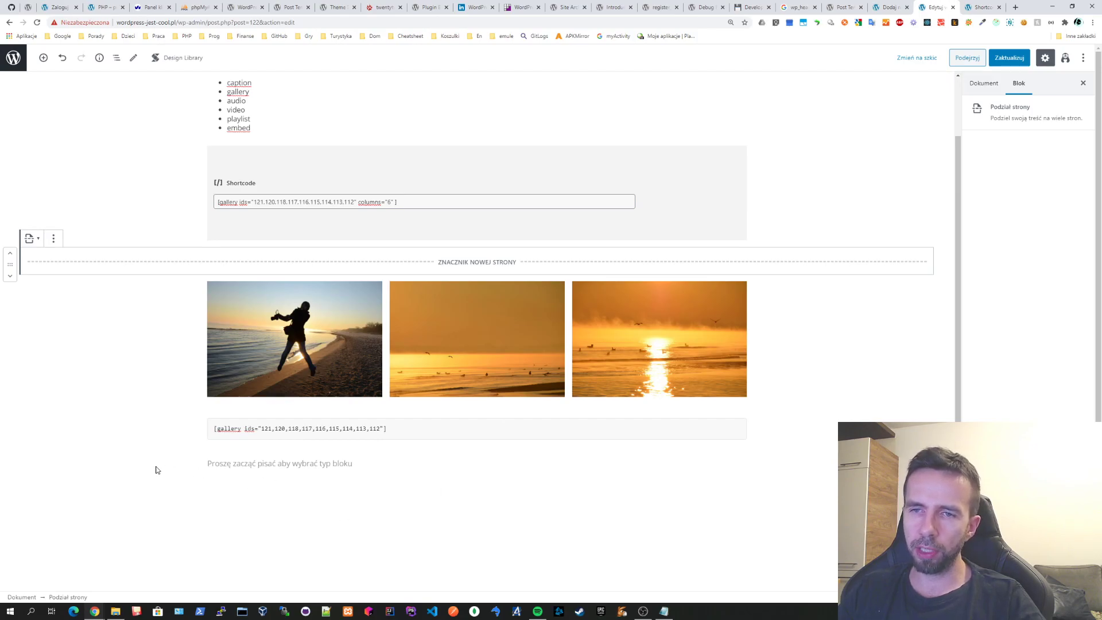
# Search the blocks for "gal" and insert a Galeria block at the end of the post
pyautogui.click(307, 468)
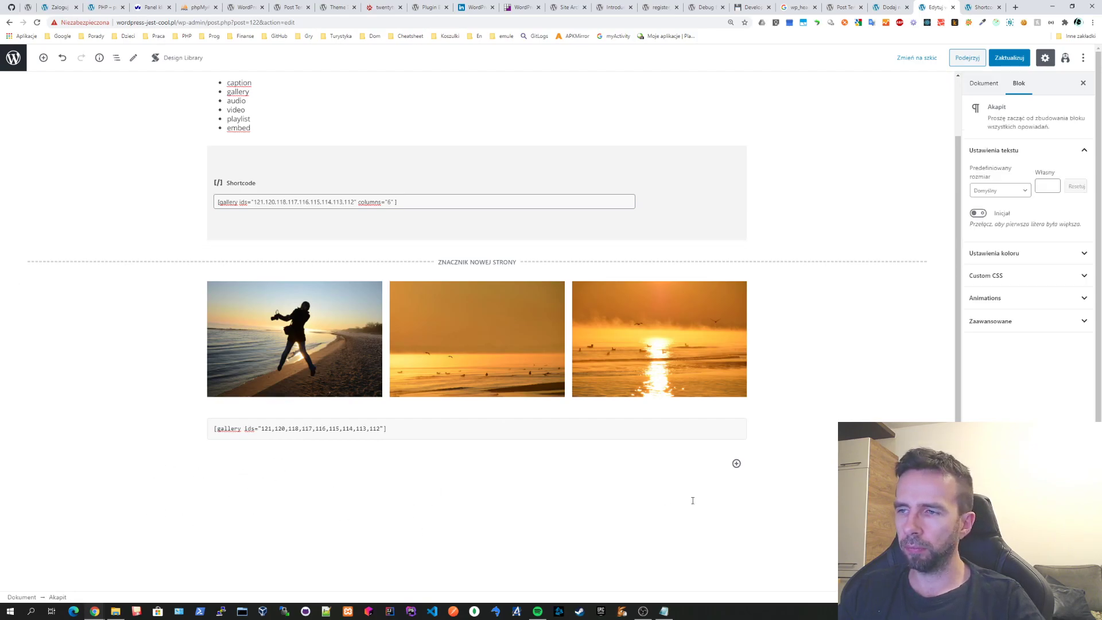
pyautogui.click(736, 464)
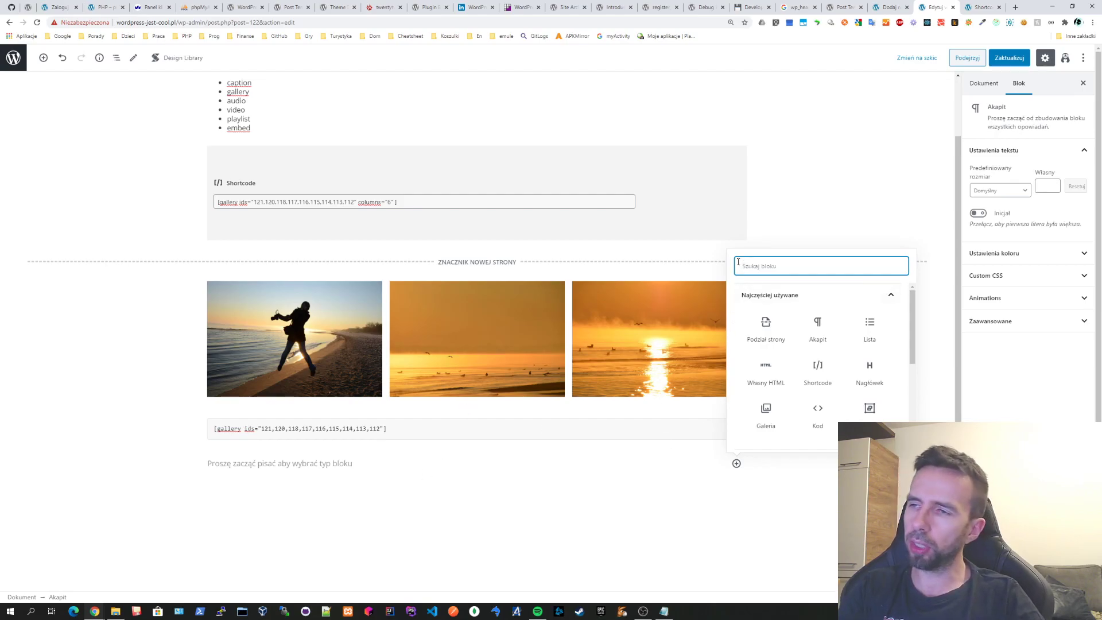
pyautogui.write('gall')
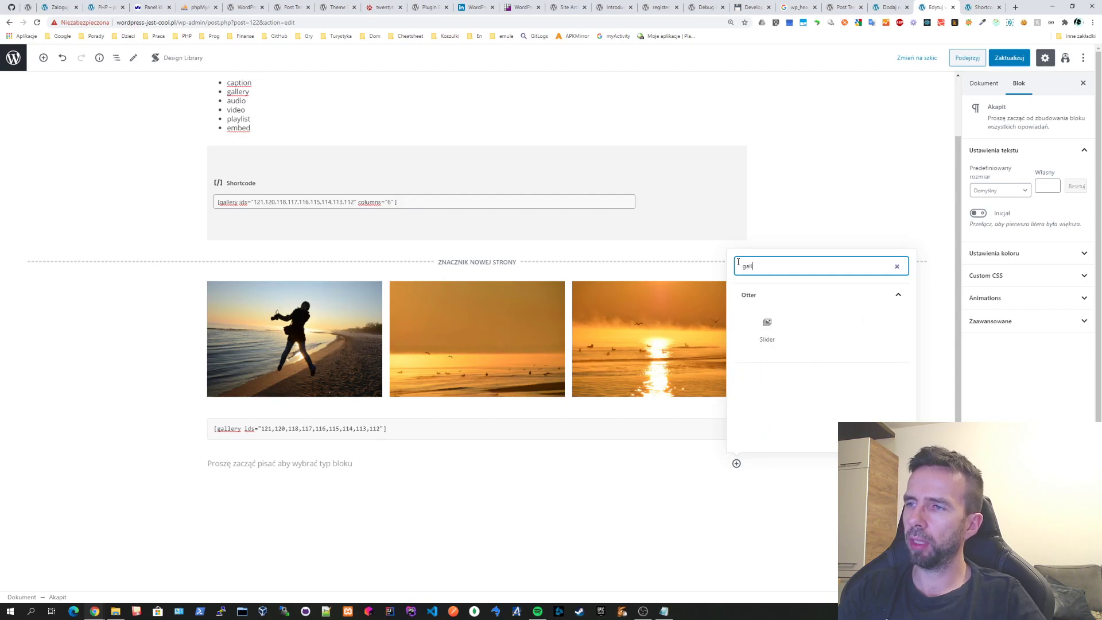
pyautogui.press('BackSpace')
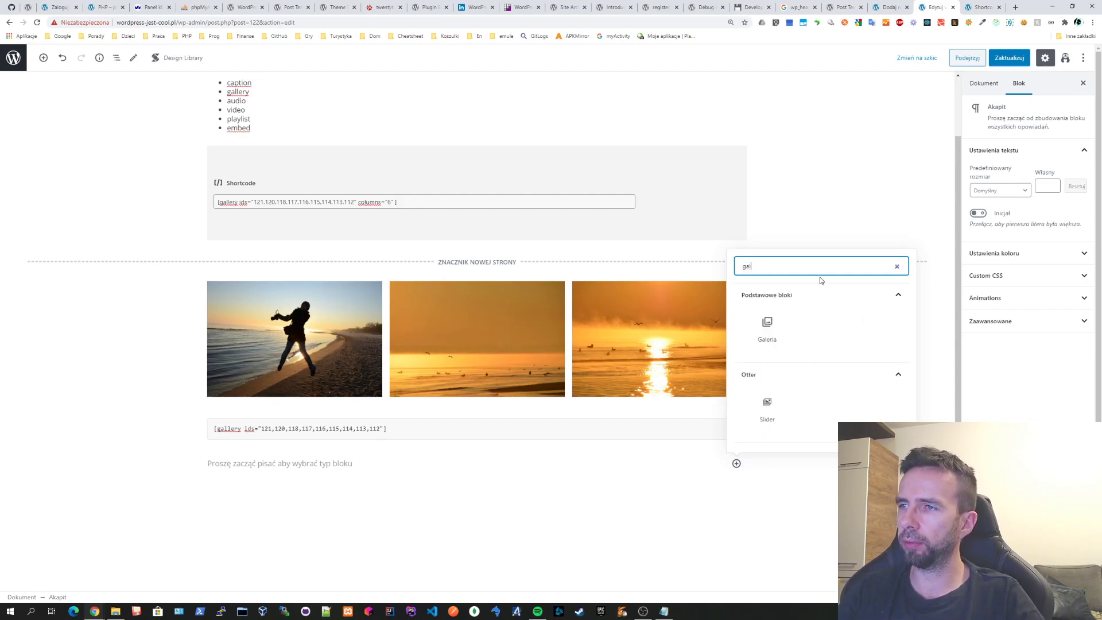
pyautogui.click(782, 327)
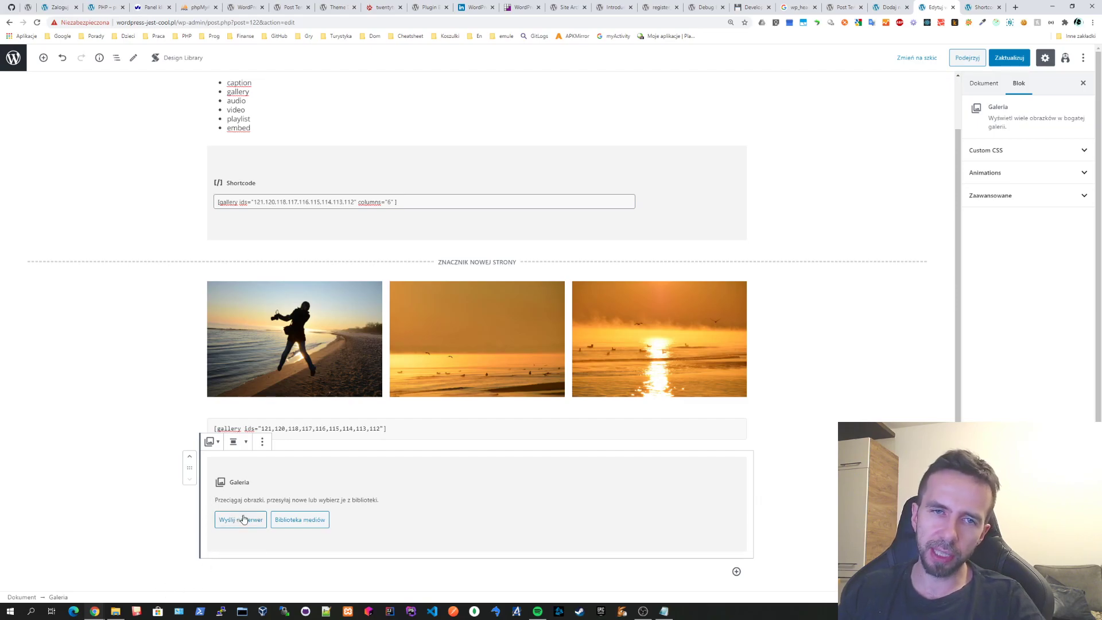
# Fill the new gallery block with the snowy shore photo and the icy branch photo DSC_1213 from the media library
pyautogui.click(317, 525)
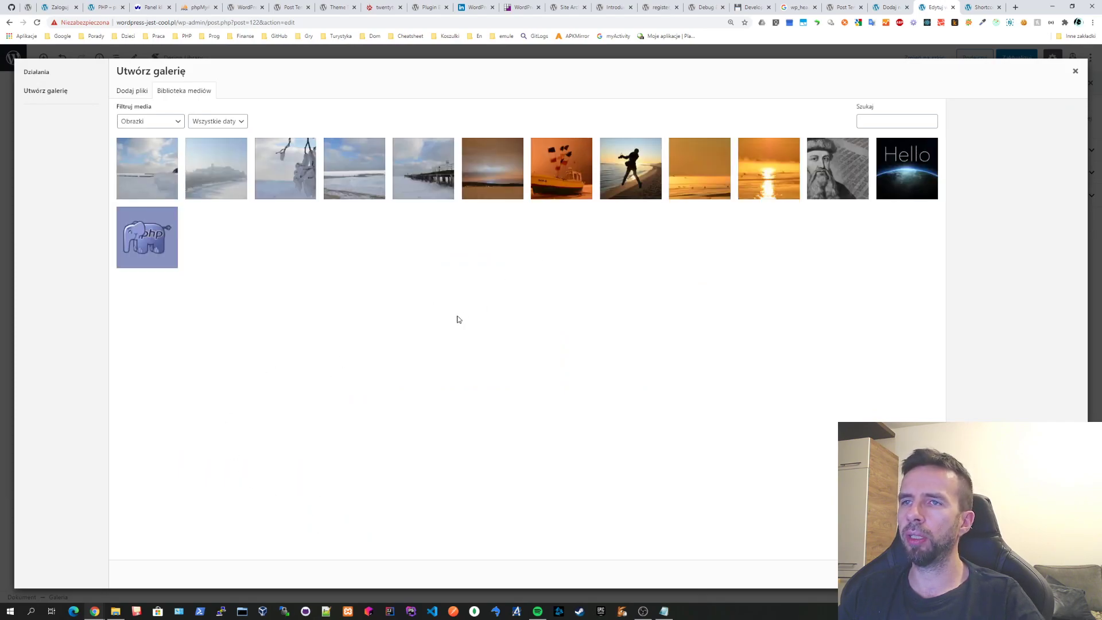
pyautogui.click(345, 173)
pyautogui.click(315, 168)
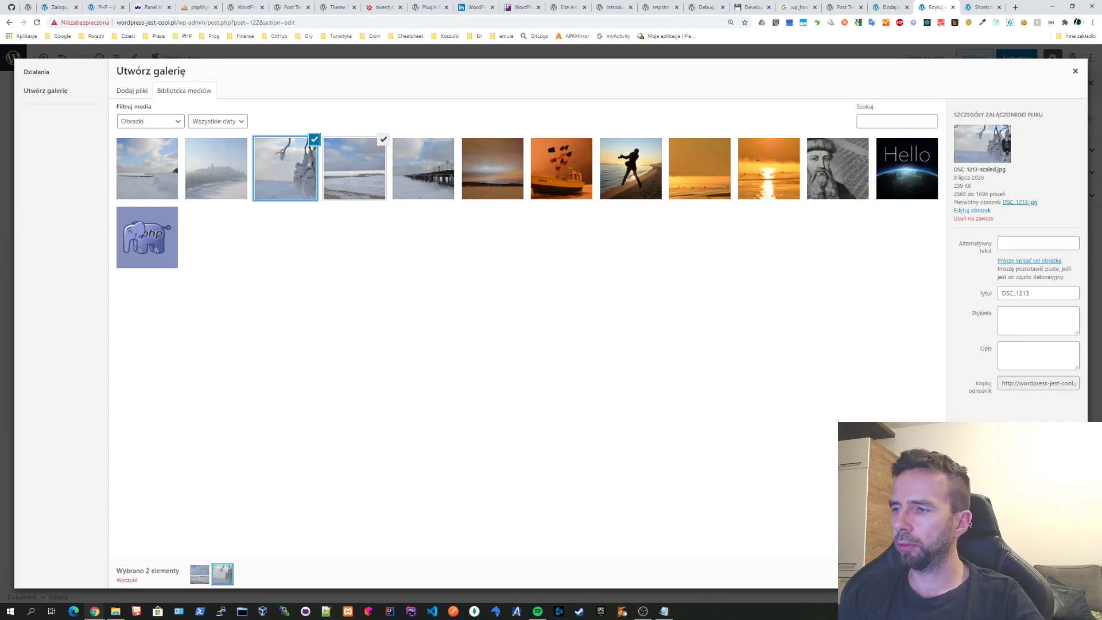
pyautogui.click(1030, 574)
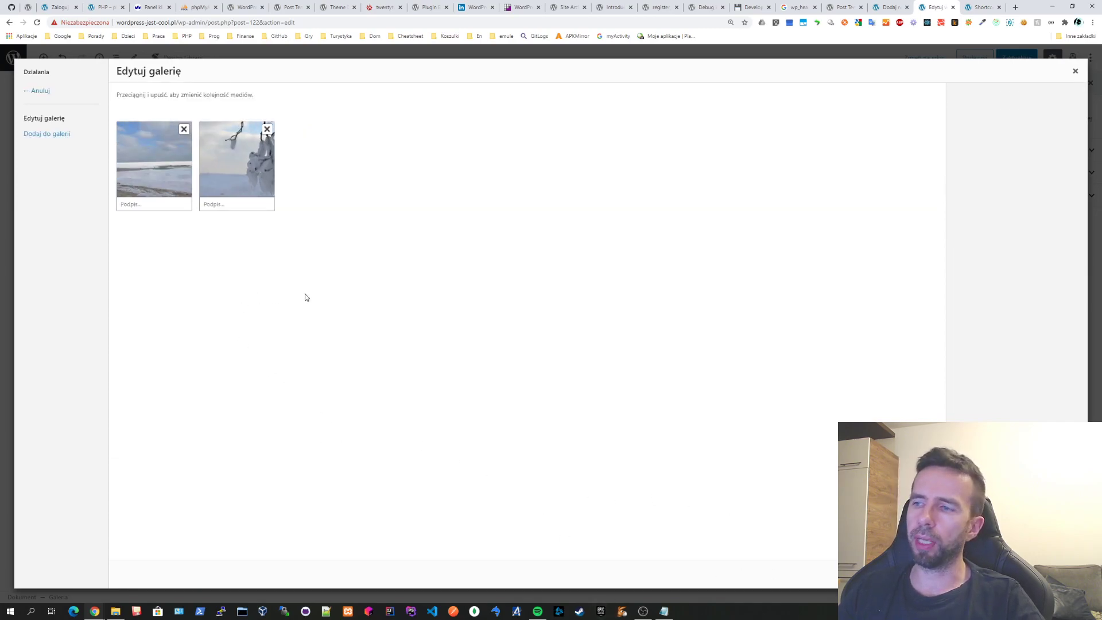
pyautogui.click(1030, 574)
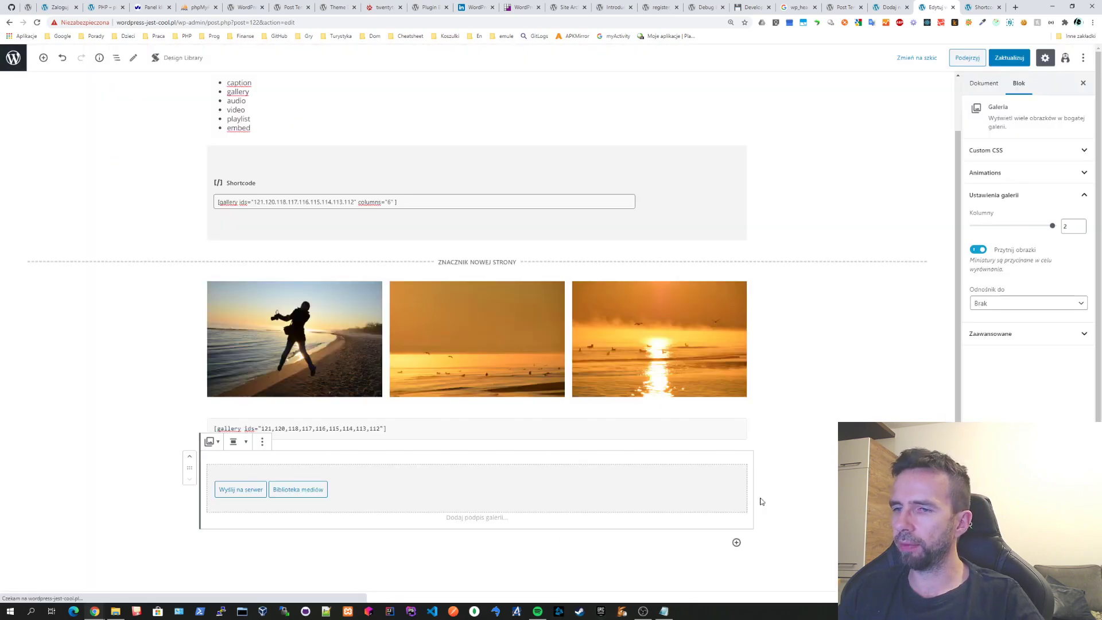
pyautogui.scroll(-4, 257, 361)
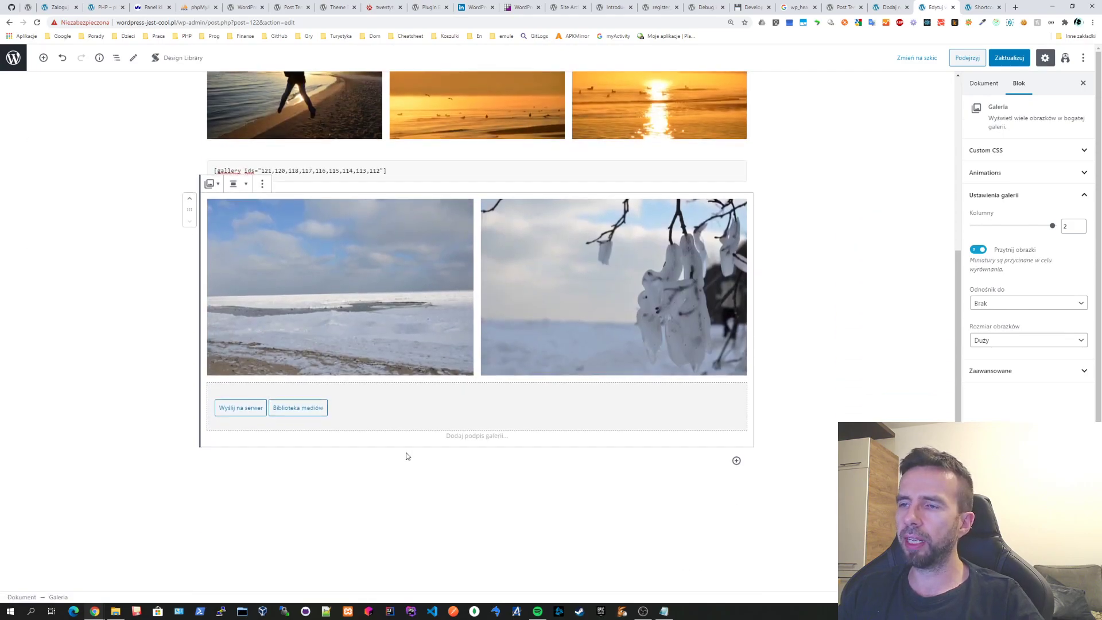
pyautogui.scroll(3, 404, 453)
pyautogui.click(89, 361)
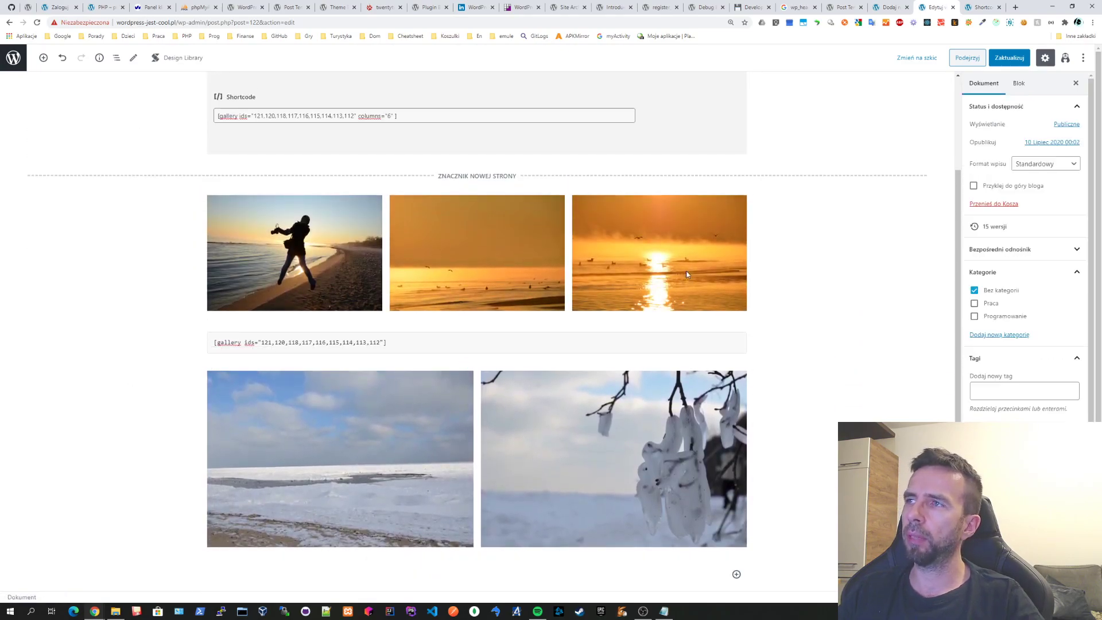
# Preview the post, compare the galleries on its second page, reload that page, and return to the editor
pyautogui.click(976, 58)
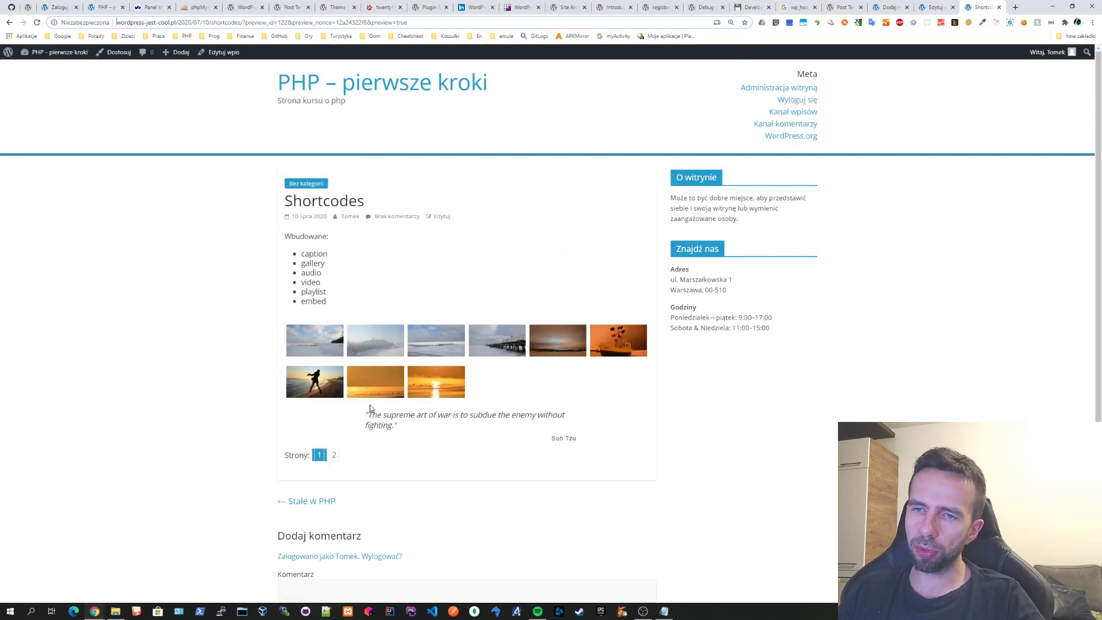
pyautogui.click(334, 455)
pyautogui.scroll(-9, 386, 290)
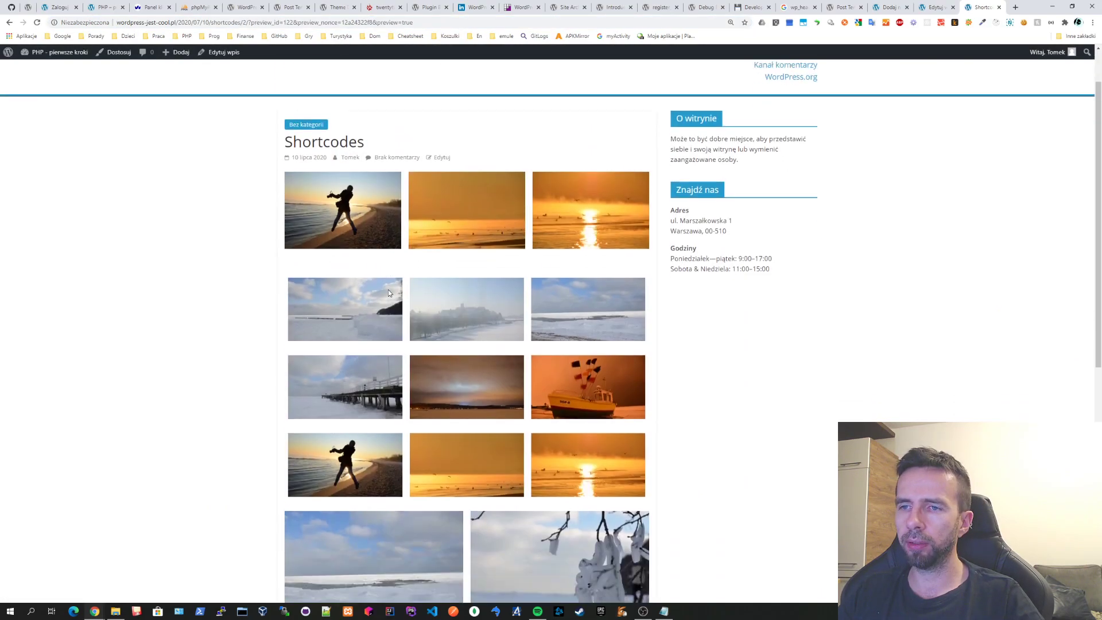
pyautogui.scroll(3, 363, 293)
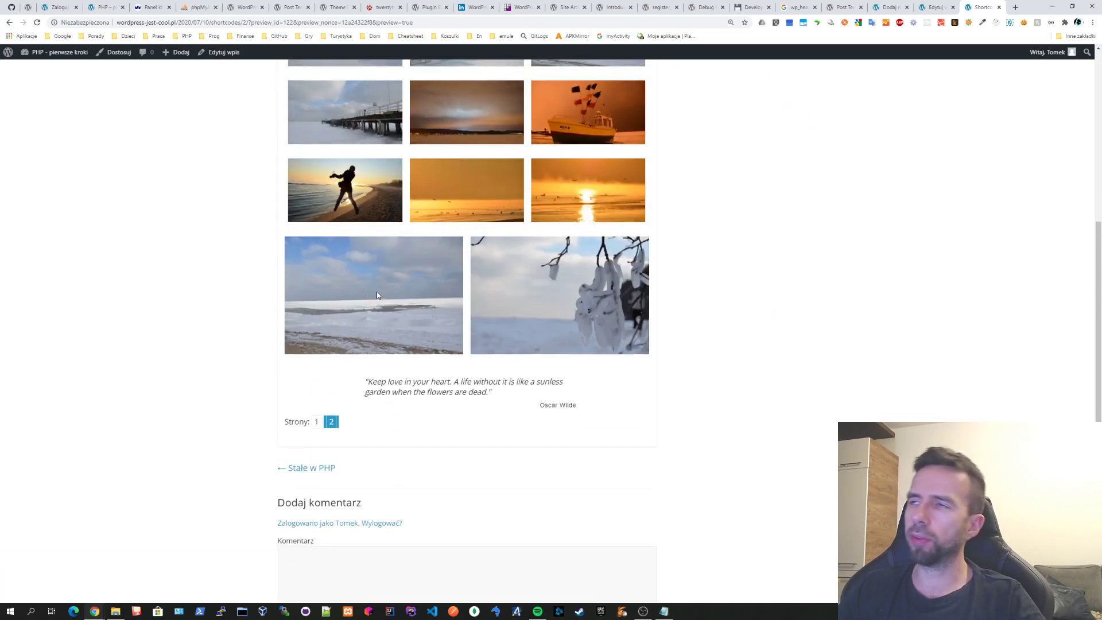
pyautogui.press('F5')
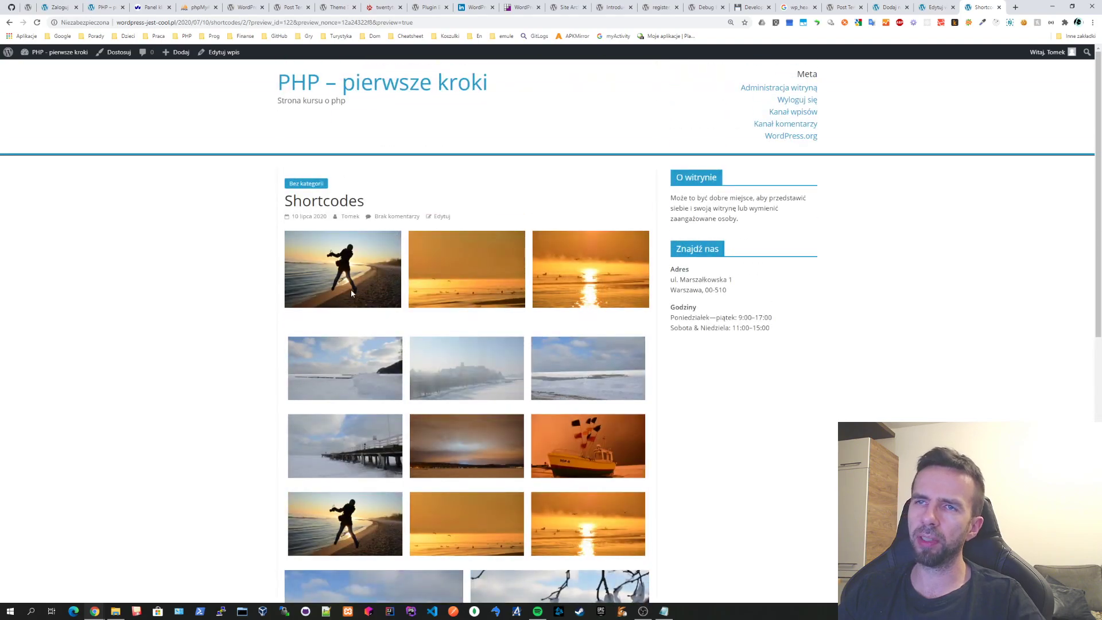
pyautogui.click(933, 7)
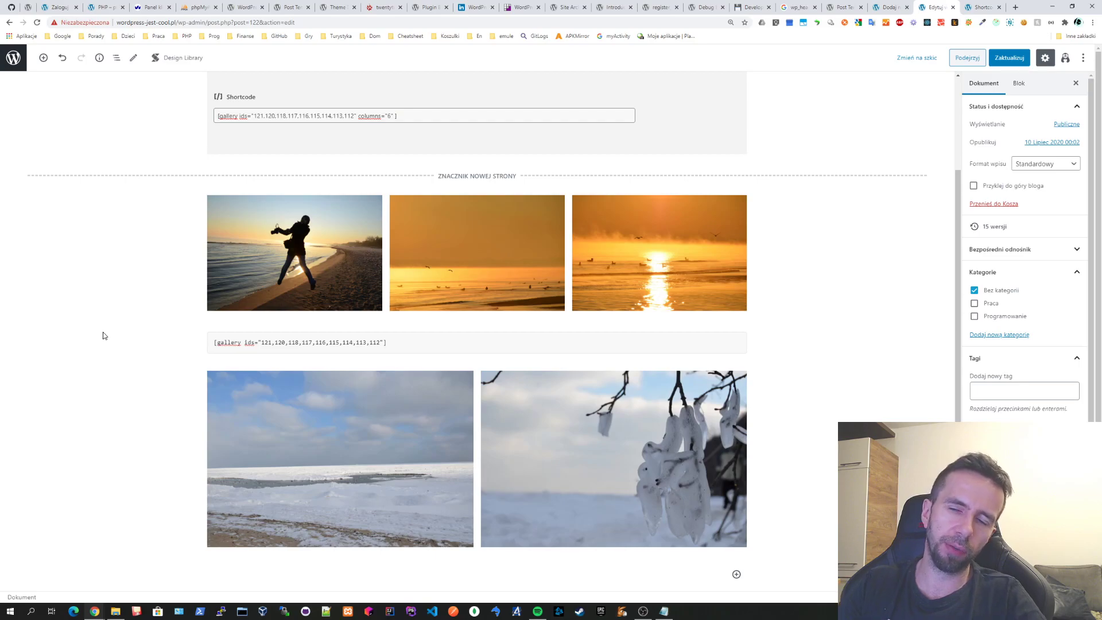
# Remove the Galeria block with the snowy shore and icy branch photos at the end of the post
pyautogui.scroll(-1, 104, 329)
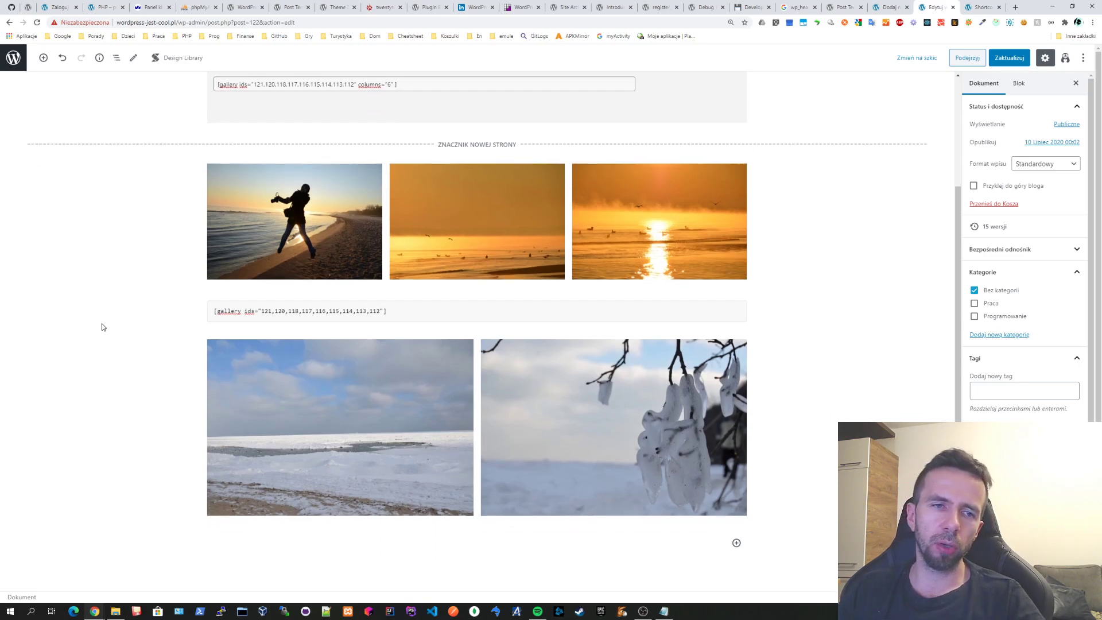
pyautogui.scroll(2, 105, 329)
pyautogui.scroll(-1, 106, 325)
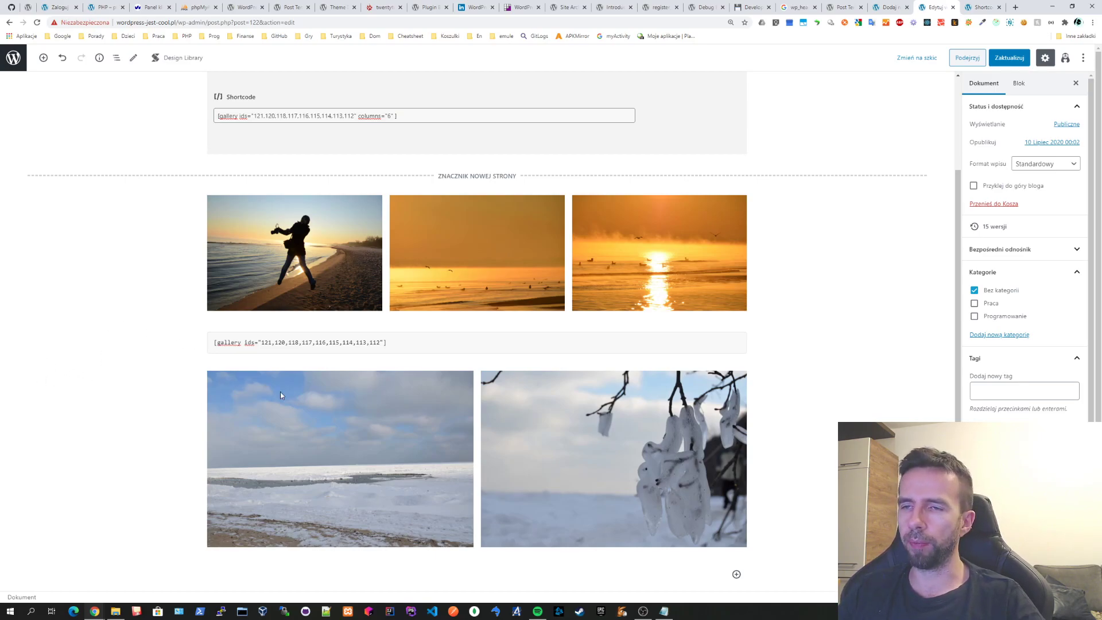
pyautogui.scroll(-2, 173, 402)
pyautogui.click(345, 336)
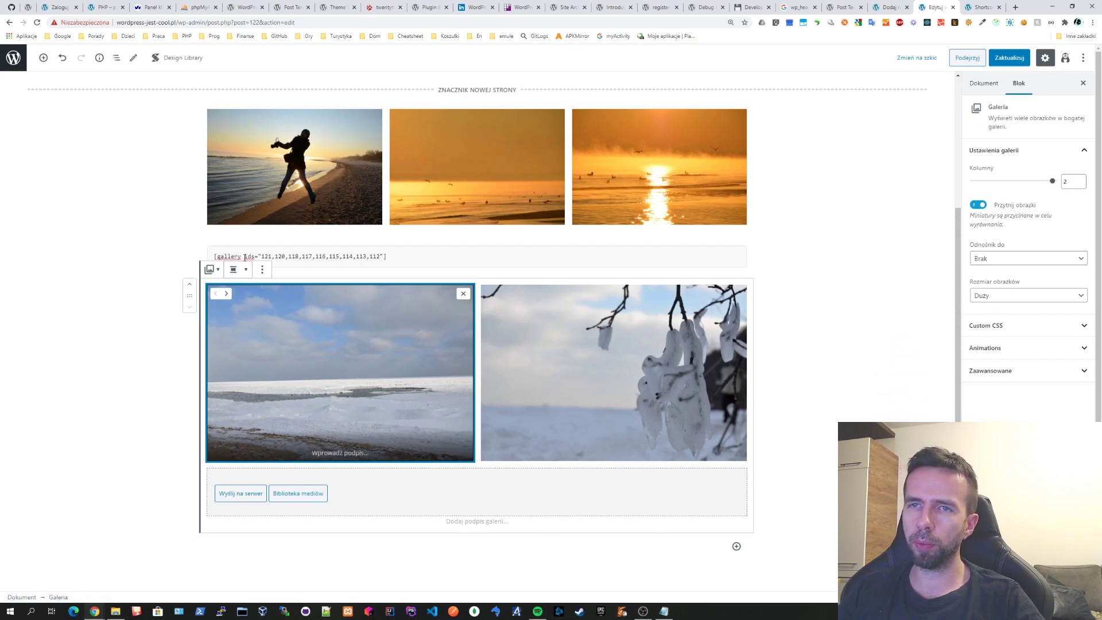
pyautogui.click(263, 269)
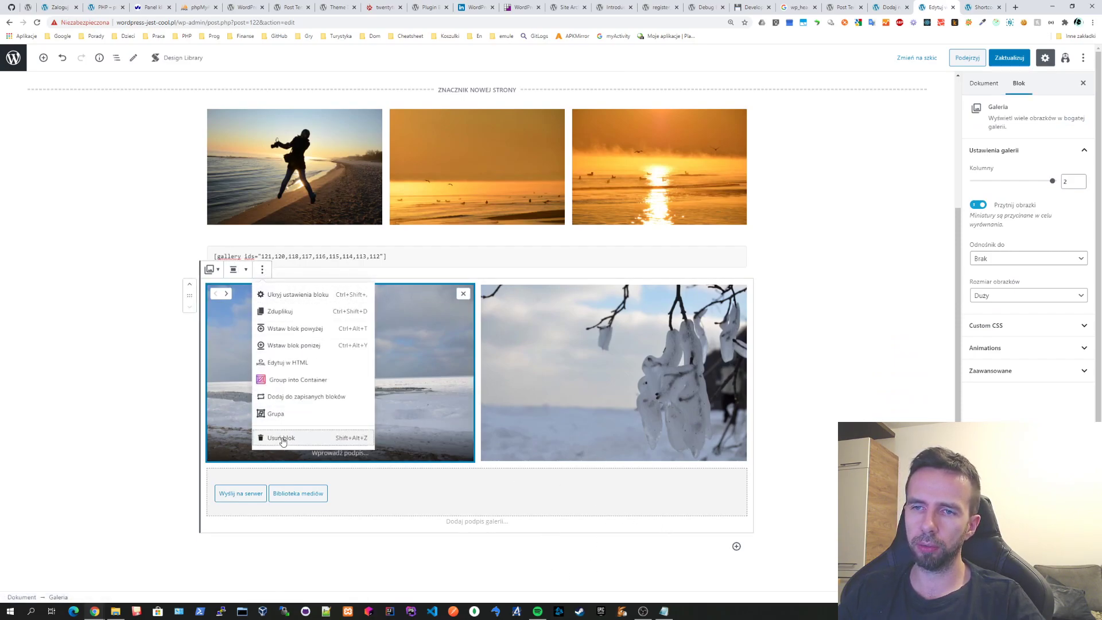
pyautogui.click(282, 437)
# Remove the Galeria block with the three sunset beach photos directly below the page break
pyautogui.scroll(3, 307, 312)
pyautogui.click(294, 359)
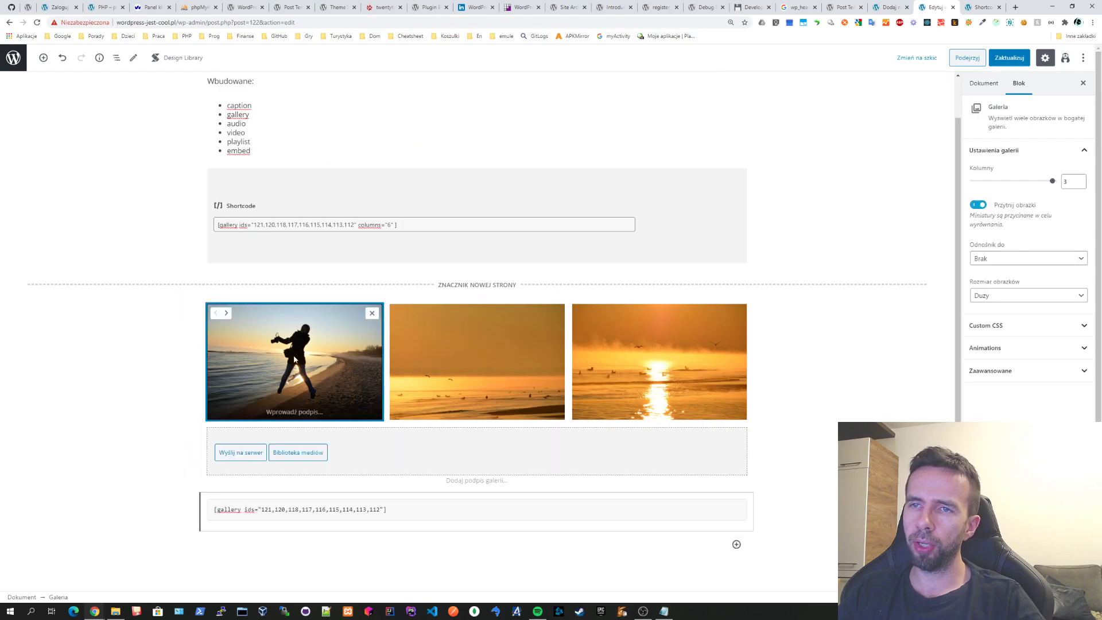
pyautogui.click(476, 345)
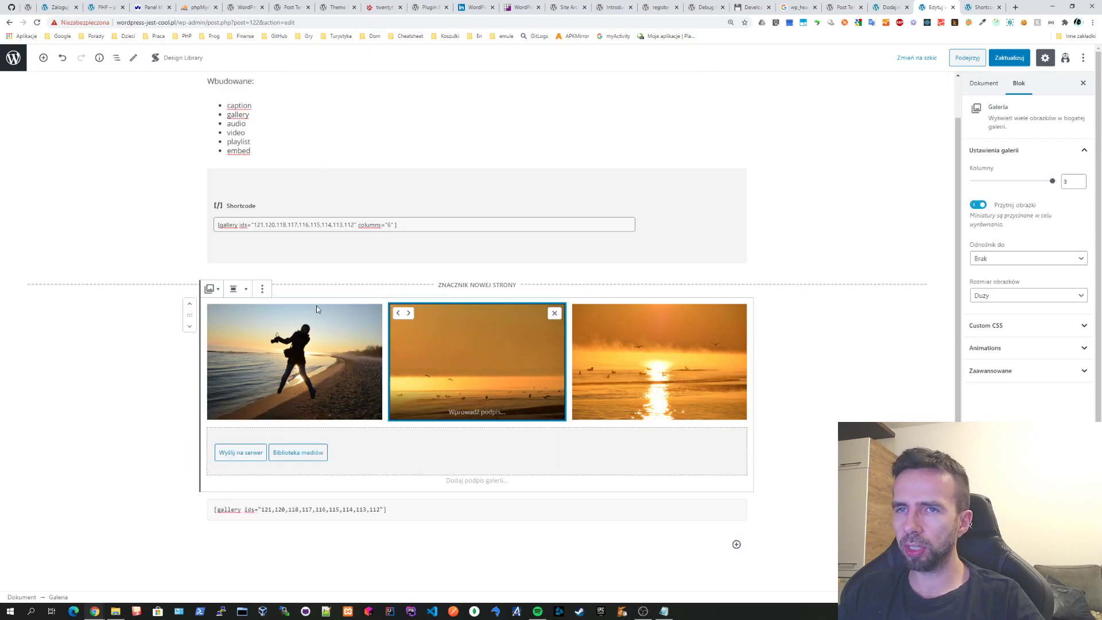
pyautogui.click(263, 288)
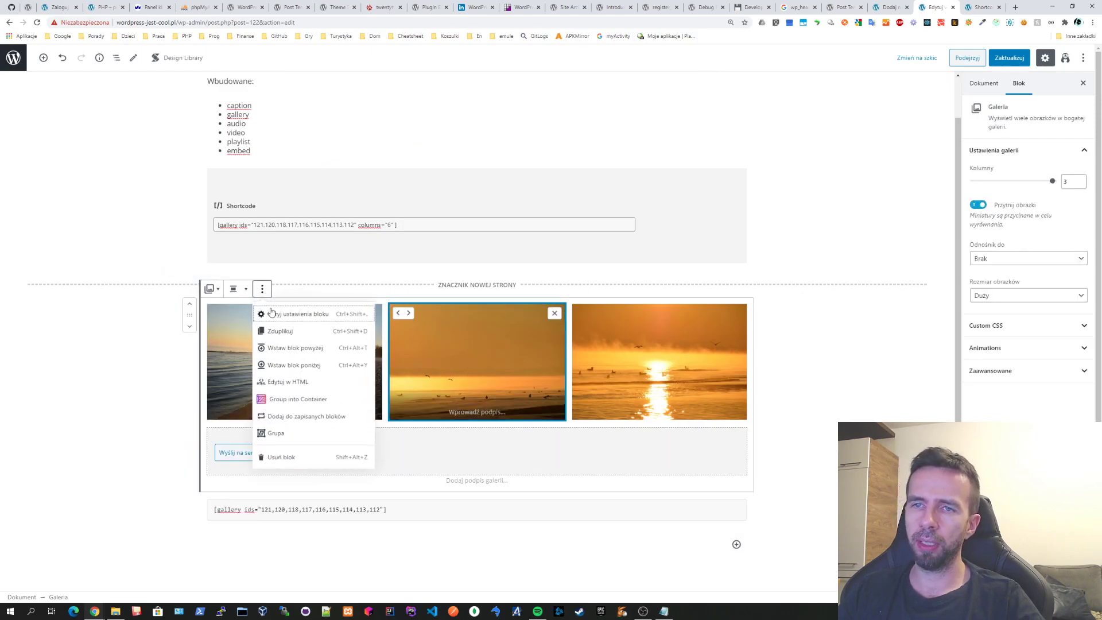
pyautogui.click(287, 457)
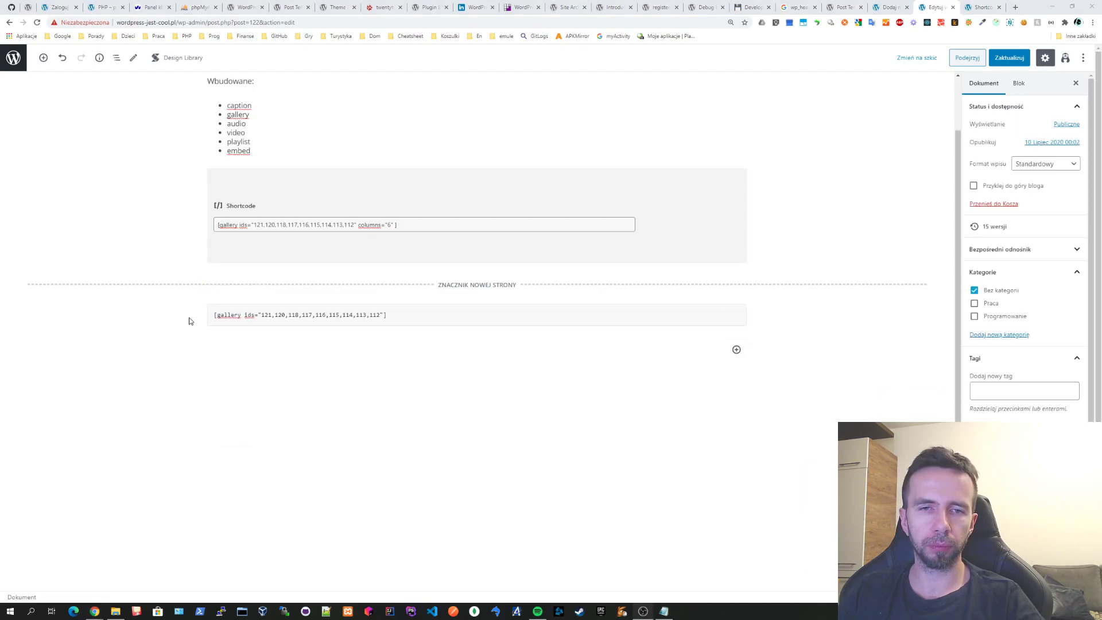